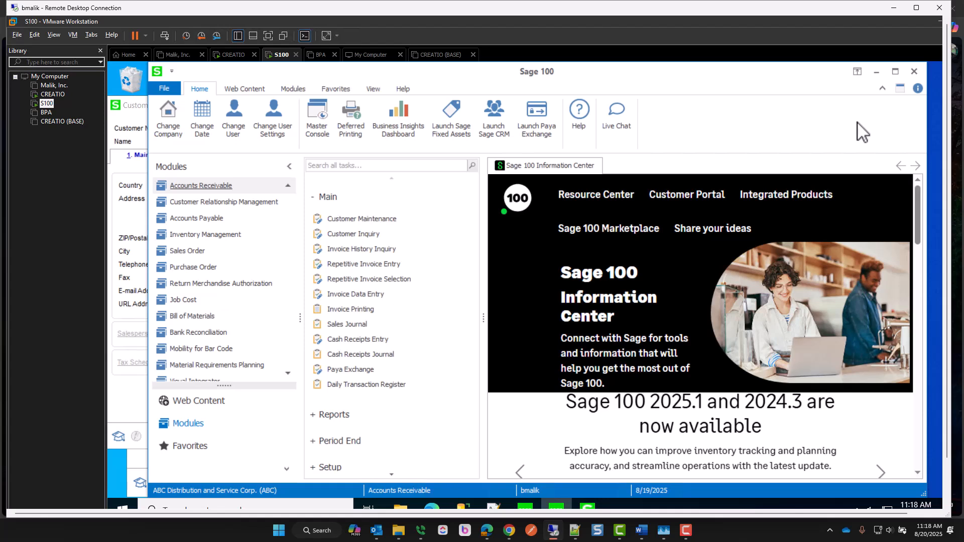
# Switch to Creatio in the browser, display the Sage 100 app group and open the Sage 100 company list
pyautogui.click(552, 530)
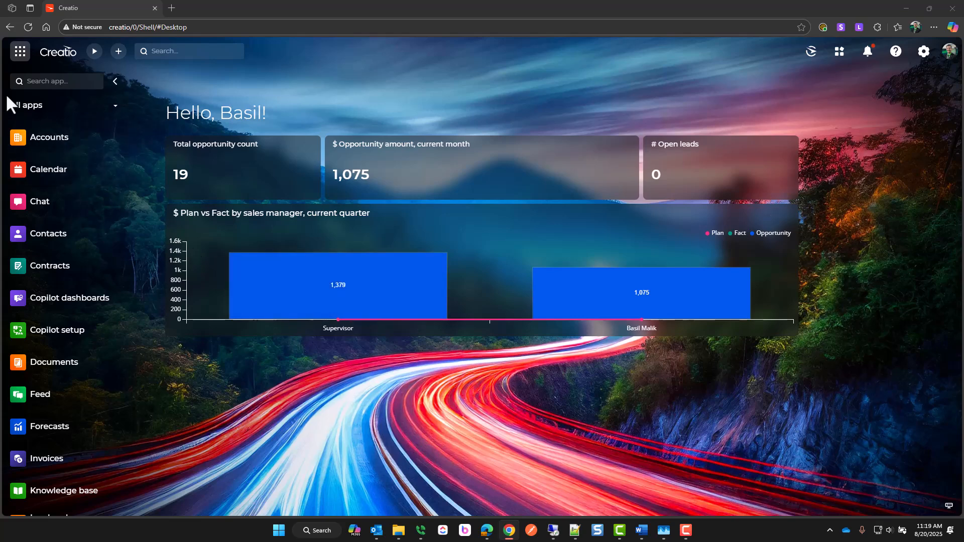
pyautogui.click(28, 105)
pyautogui.click(48, 144)
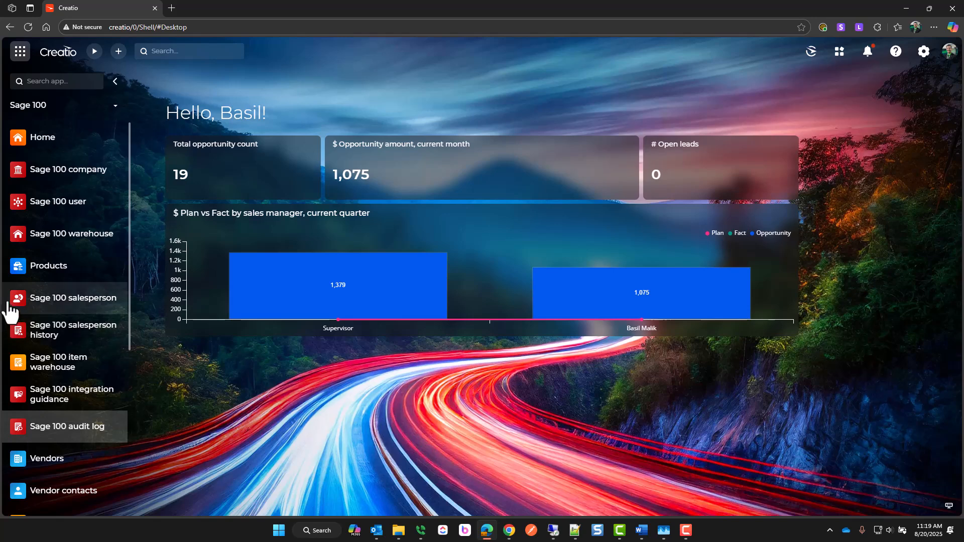
pyautogui.click(38, 178)
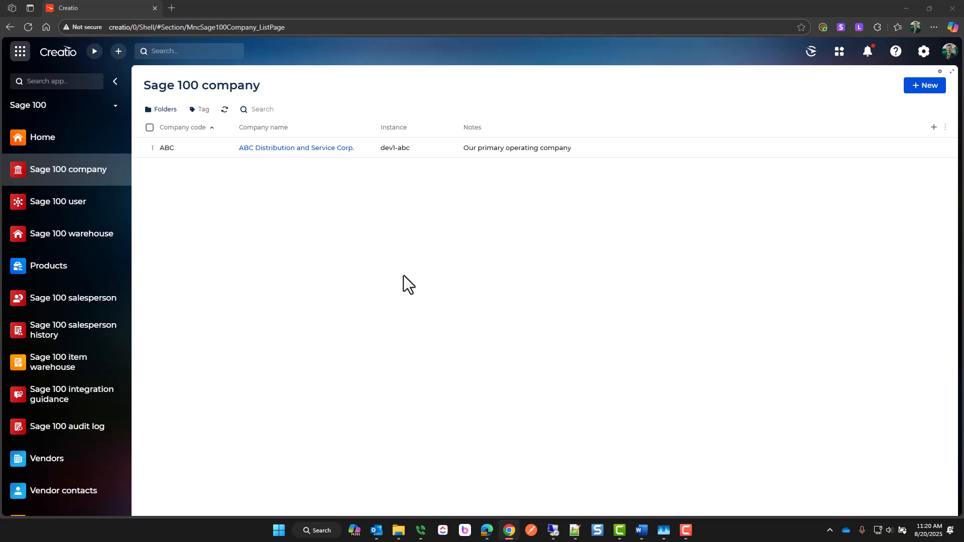
# Review the Sage 100 user mapping of the user with a mapped contact, and leave it without saving
pyautogui.click(66, 204)
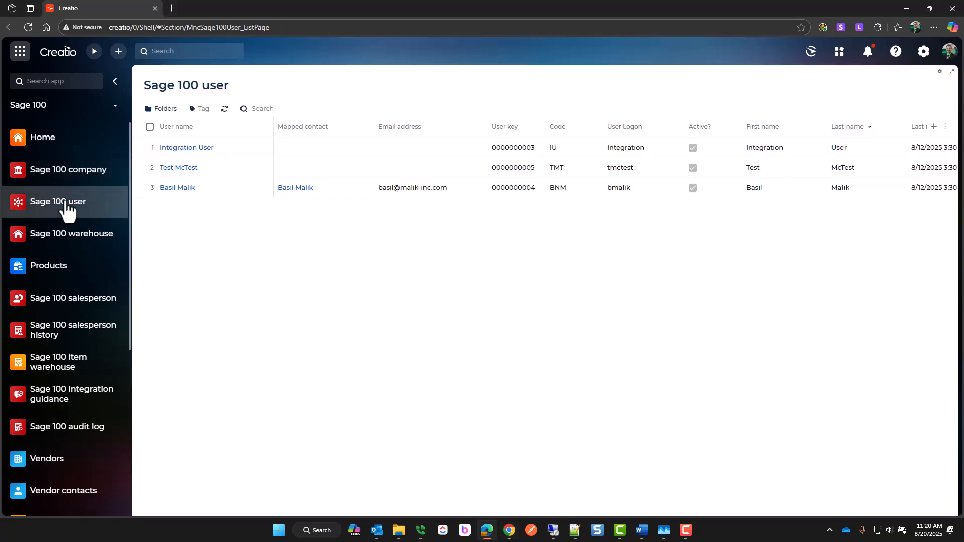
pyautogui.click(177, 191)
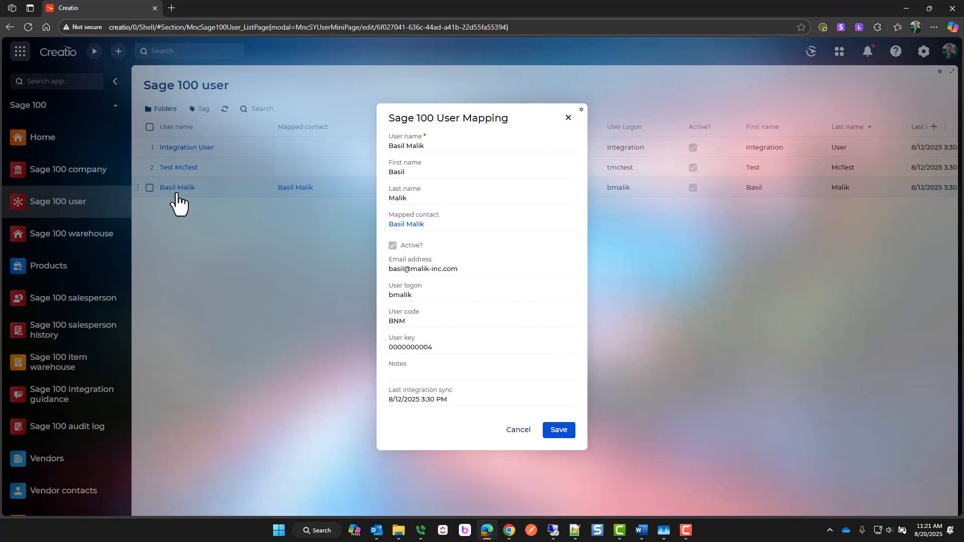
pyautogui.press('F10')
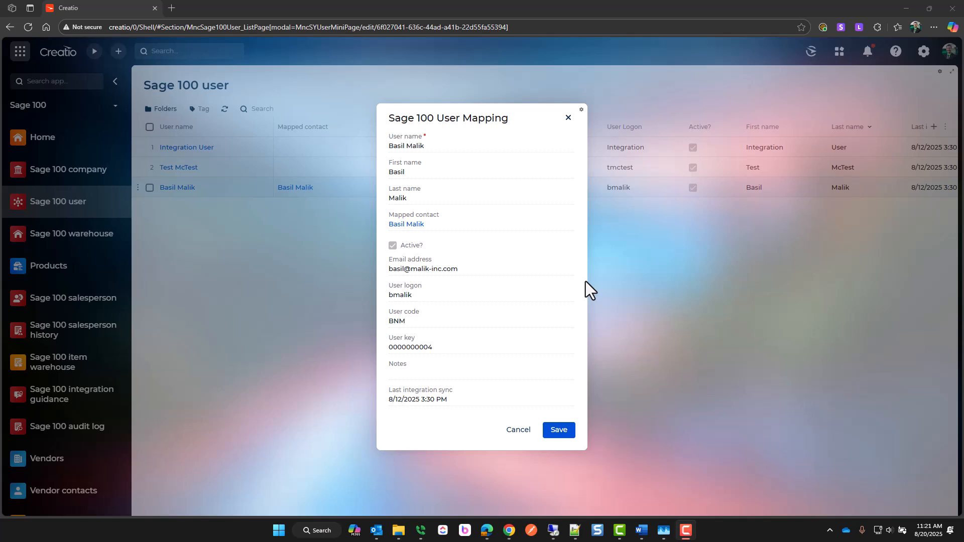
pyautogui.click(519, 432)
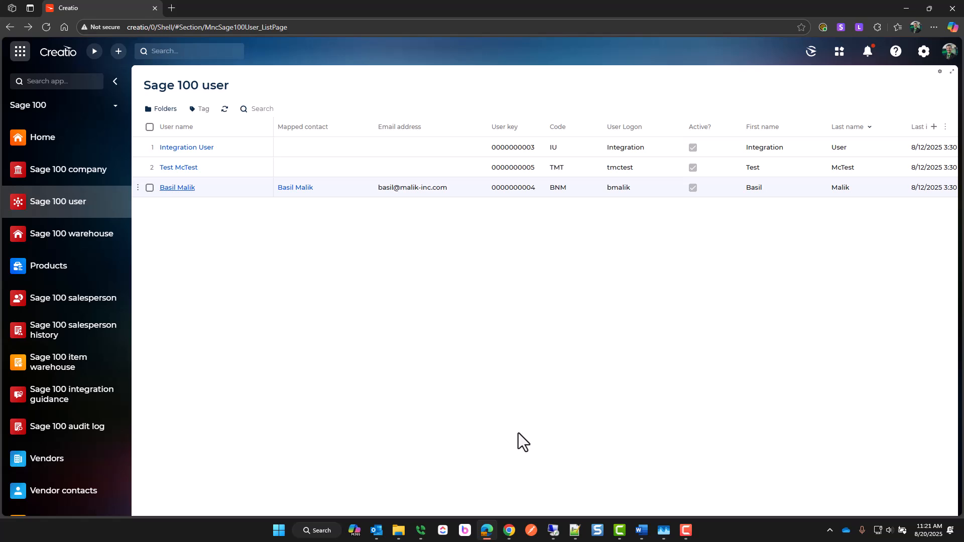
# View the 000 - CENTRAL WAREHOUSE record in the Sage 100 warehouse list
pyautogui.click(84, 246)
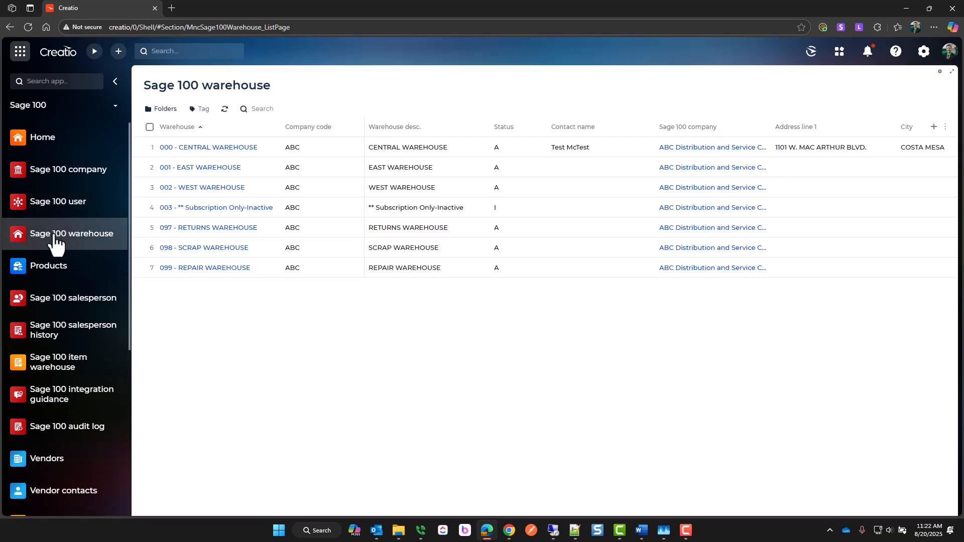
pyautogui.click(239, 148)
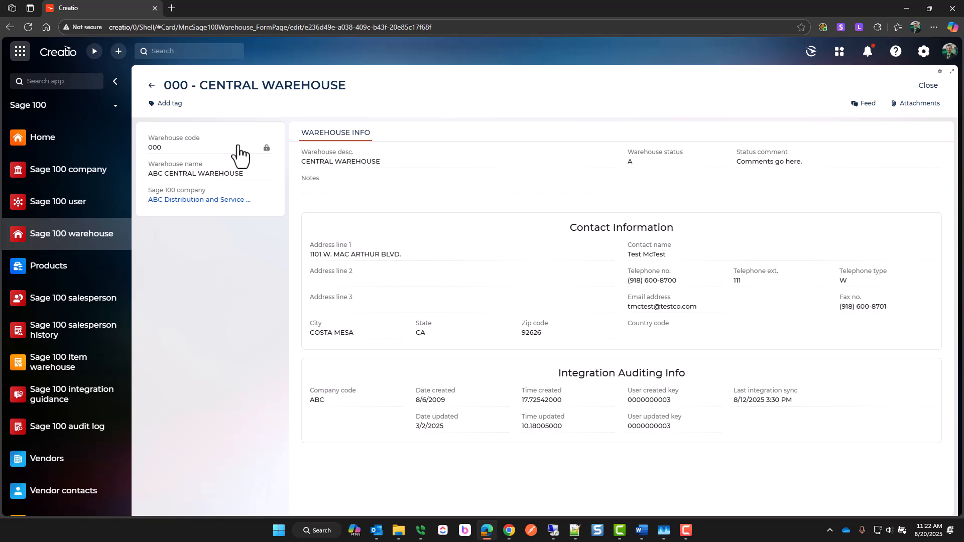
# Review the item information and warehouse inventory of product 1001-HON-H252
pyautogui.click(43, 271)
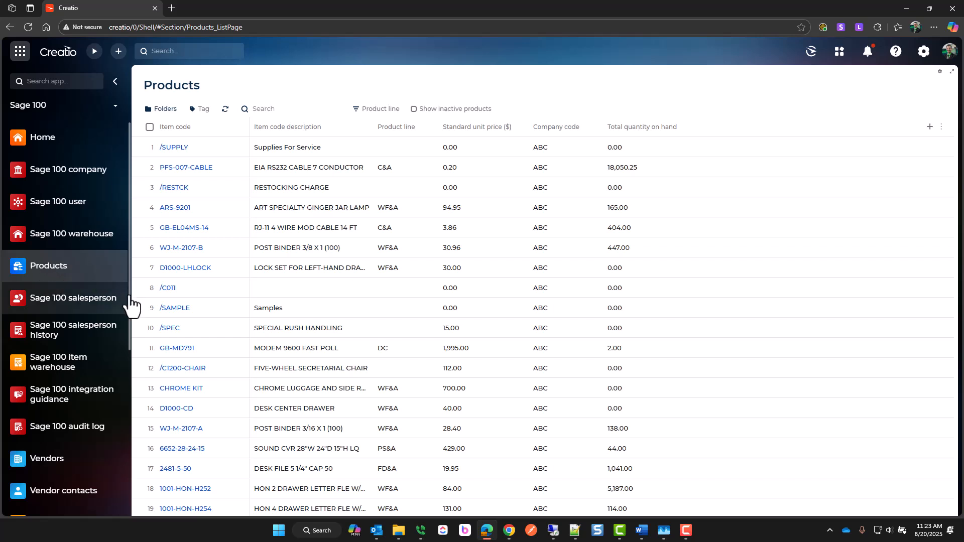
pyautogui.click(196, 491)
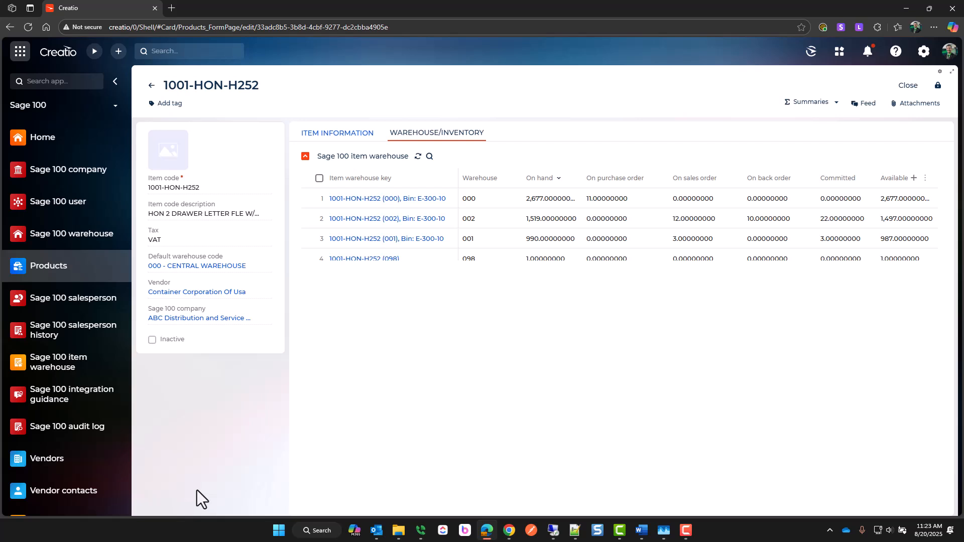
pyautogui.click(324, 133)
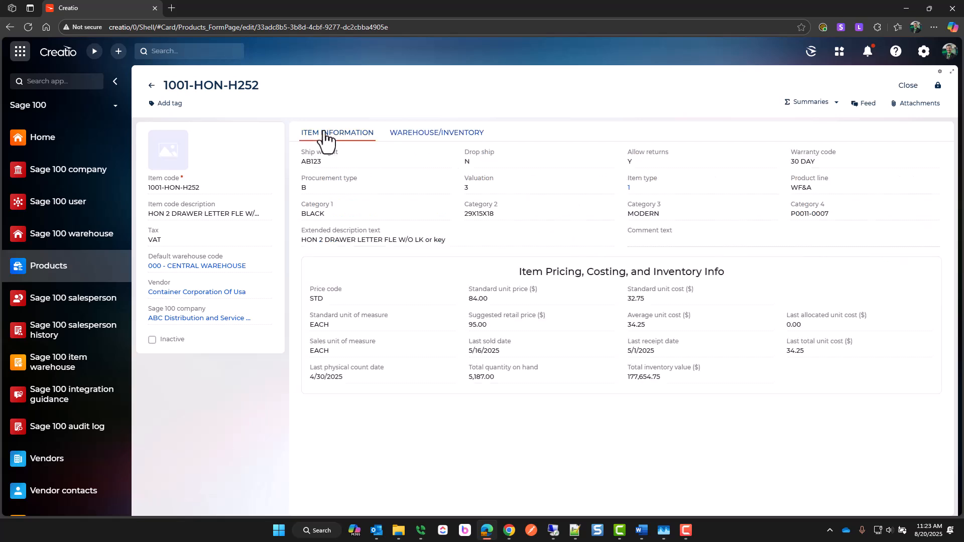
pyautogui.click(451, 135)
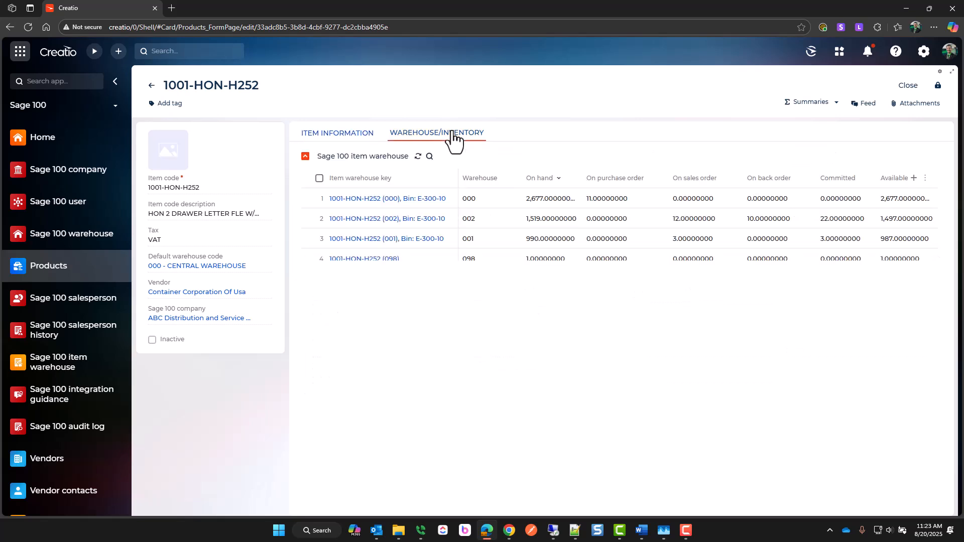
pyautogui.click(352, 136)
# Open the first Sage 100 salesperson record with a linked contact and view the available contact choices without changing the selection
pyautogui.click(75, 309)
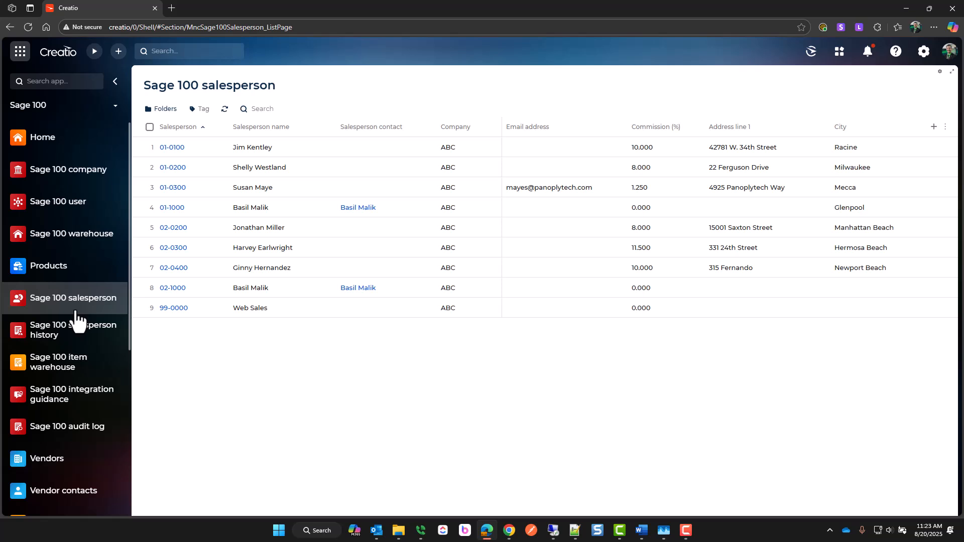
pyautogui.click(172, 208)
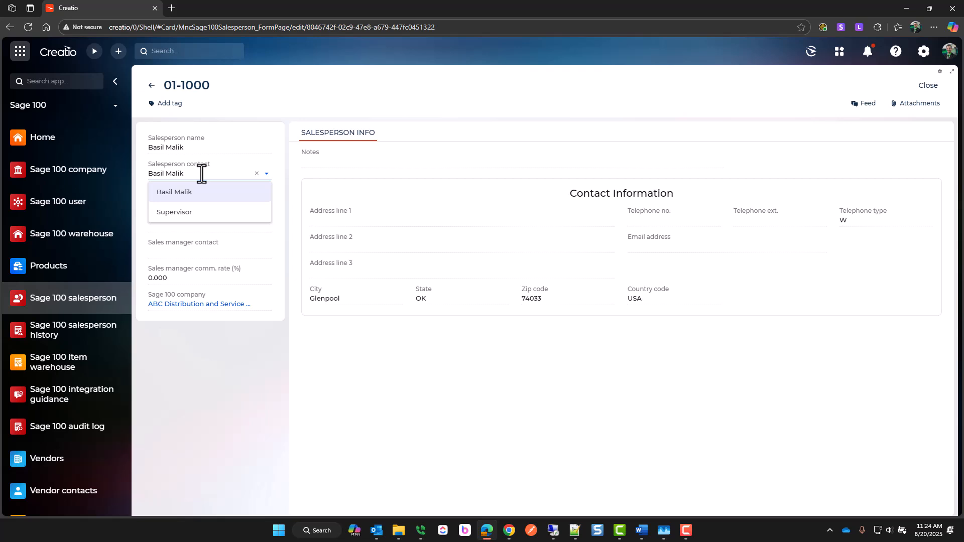
pyautogui.click(191, 355)
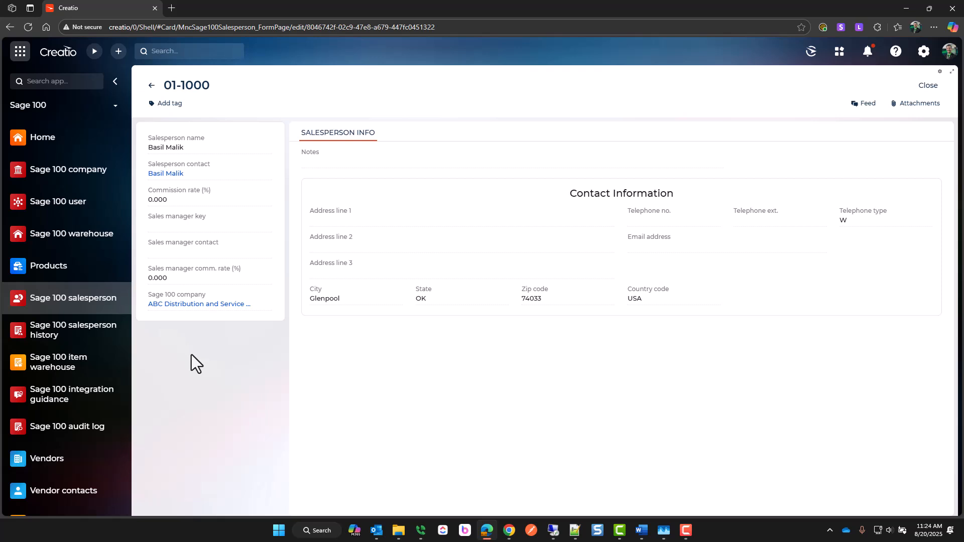
# View the Sage 100 salesperson history, and open the item warehouse record 1001-HON-H252 (098)
pyautogui.click(93, 335)
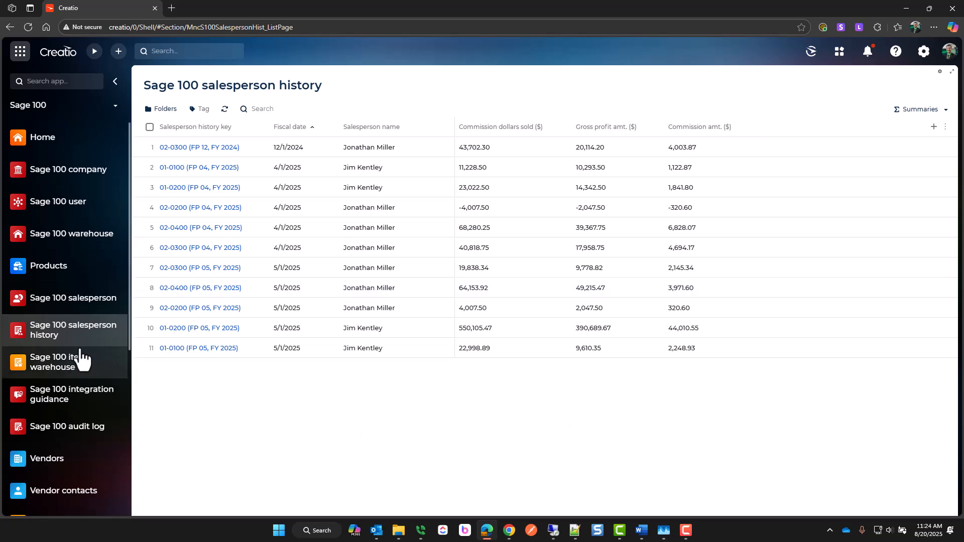
pyautogui.click(51, 366)
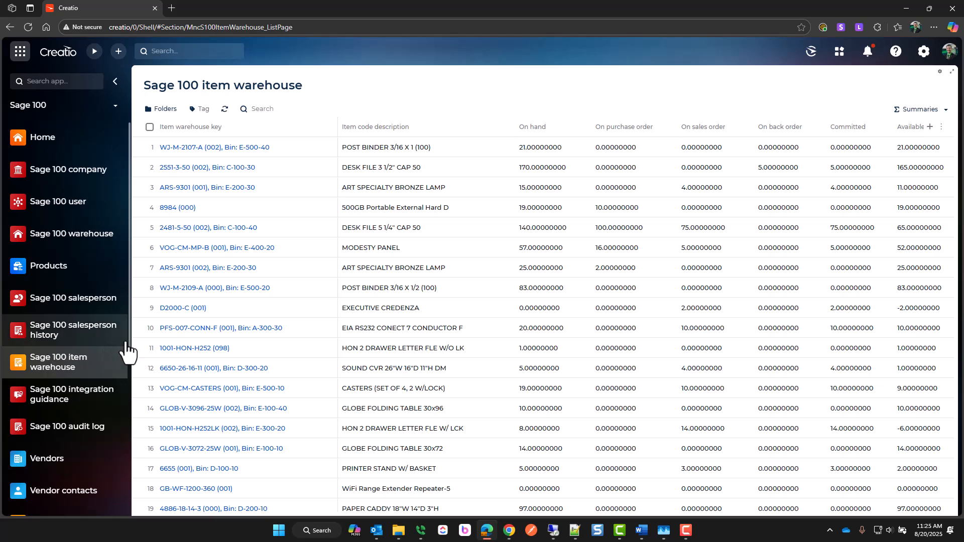
pyautogui.click(179, 349)
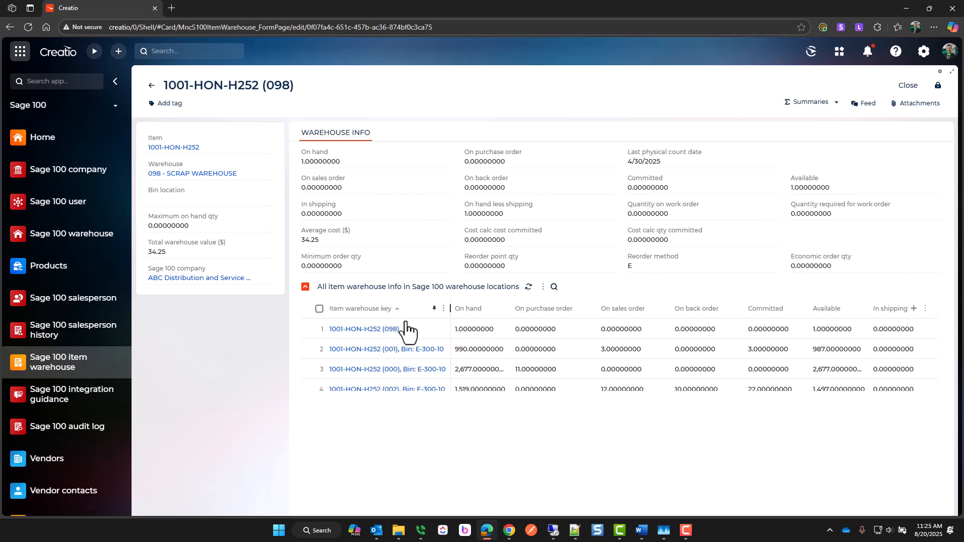
# Read the "Creating or Updating Customers" integration guidance article, and view the Sage 100 audit log
pyautogui.click(88, 401)
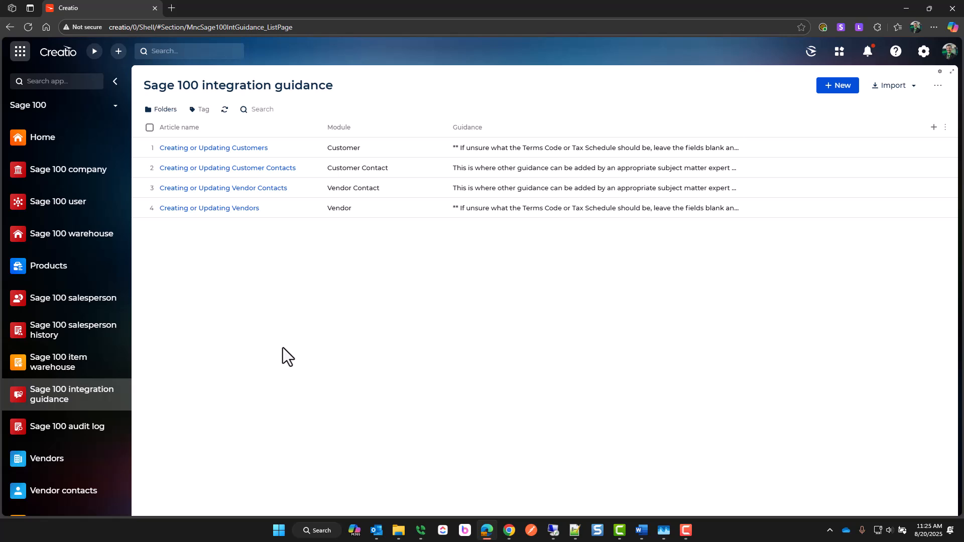
pyautogui.click(224, 150)
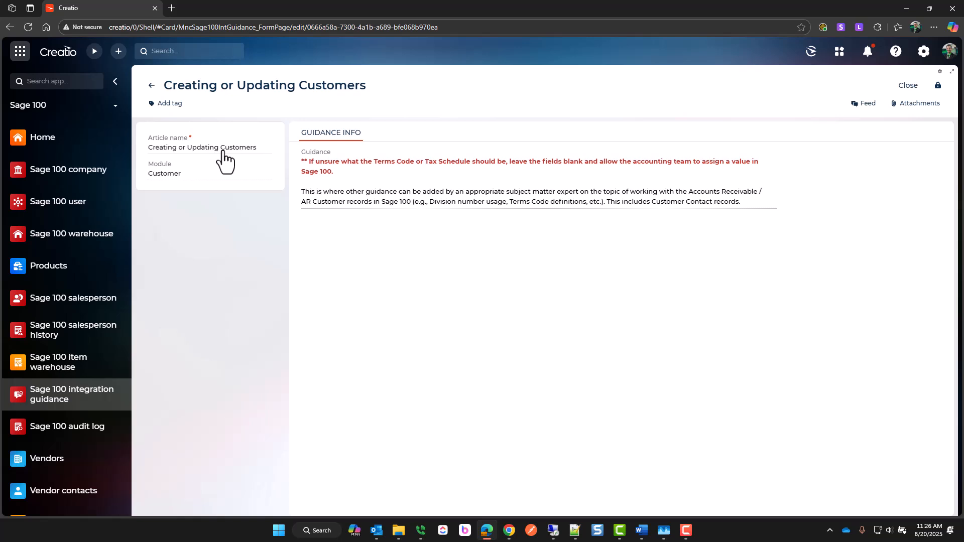
pyautogui.click(70, 438)
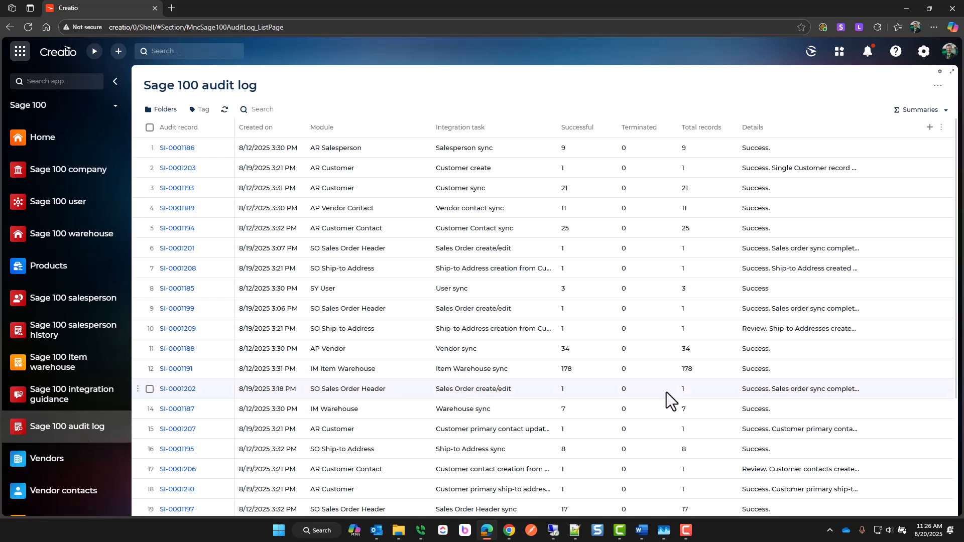
# Open the Mcs Long Lines vendor record and review its main, additional and statistics details
pyautogui.click(53, 479)
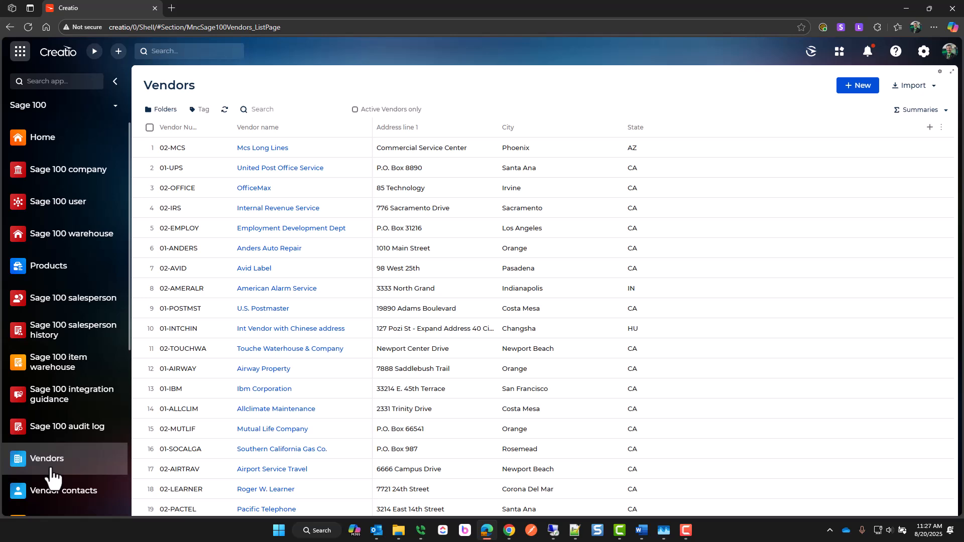
pyautogui.click(260, 148)
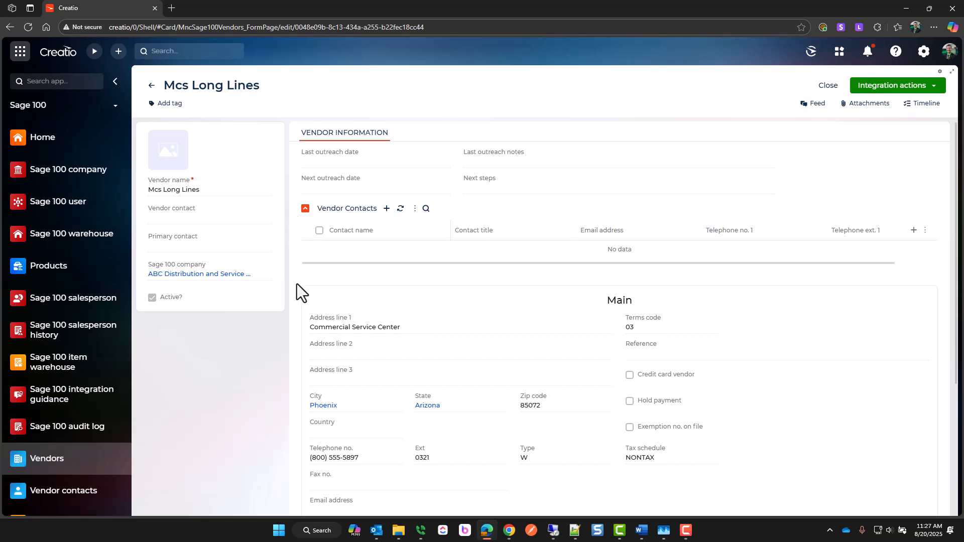
pyautogui.scroll(-1, 296, 284)
pyautogui.scroll(-1, 288, 351)
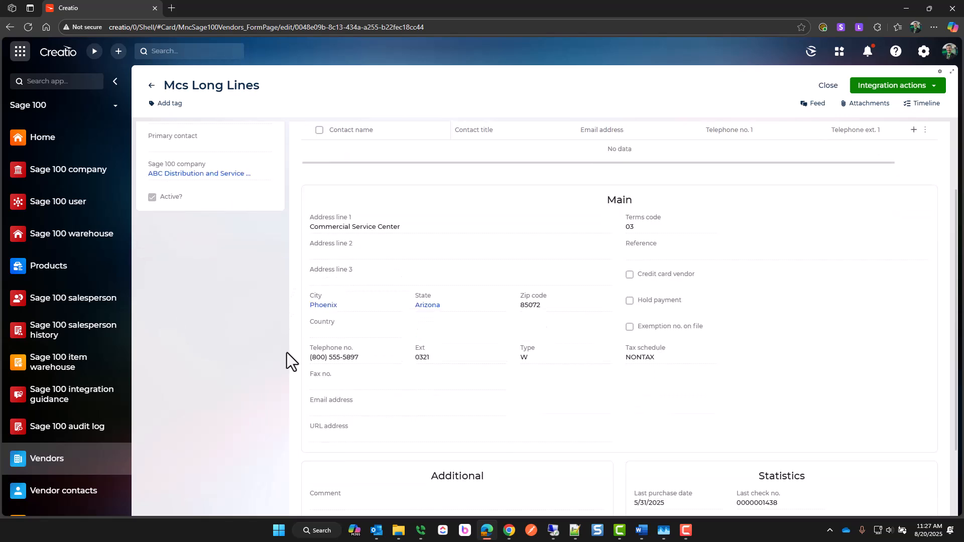
pyautogui.scroll(-2, 287, 352)
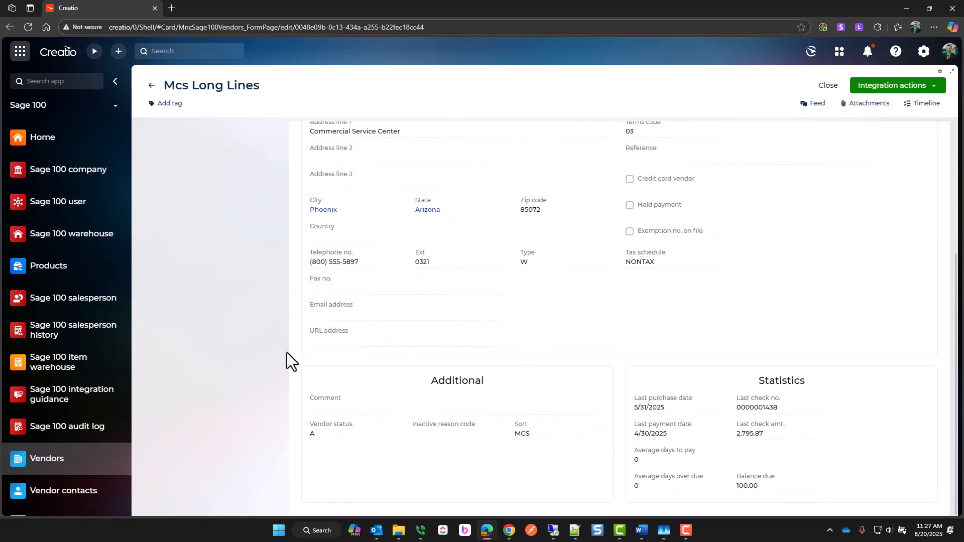
pyautogui.scroll(4, 321, 358)
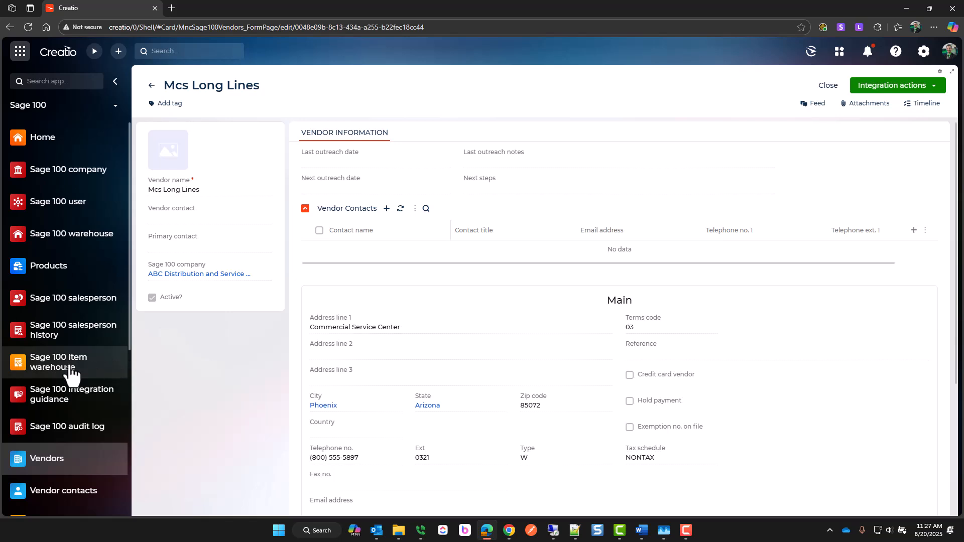
# Open the A To Z Carpet Supply account and review its Sage 100 customer information
pyautogui.scroll(-5, 72, 371)
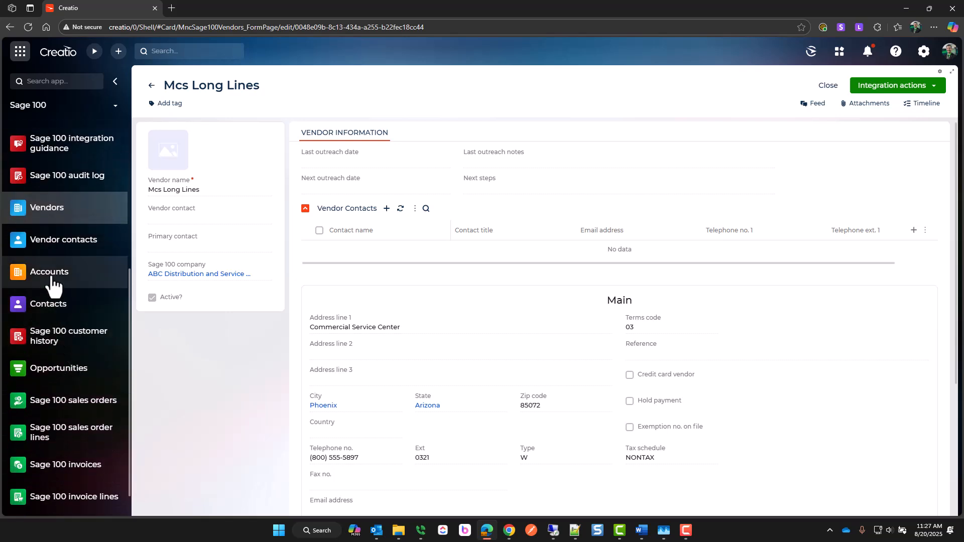
pyautogui.click(50, 273)
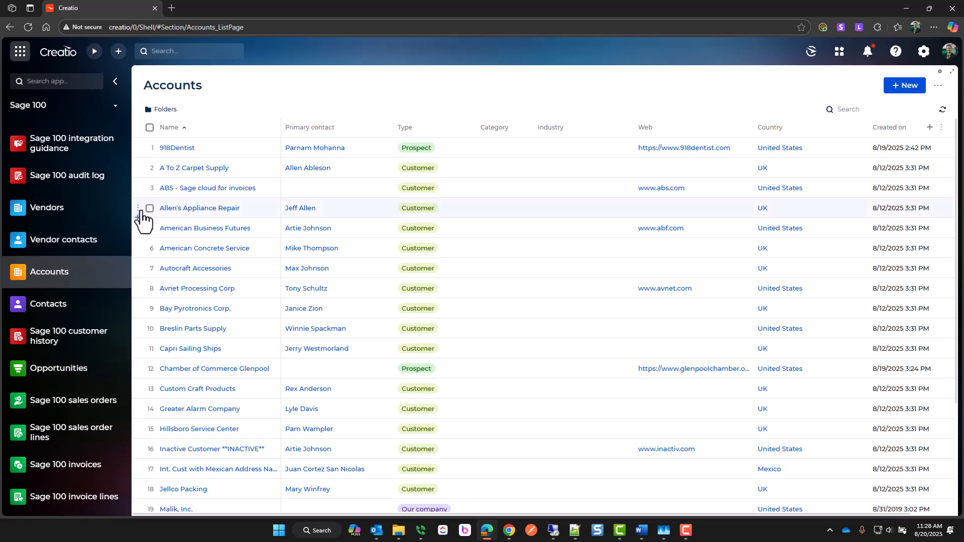
pyautogui.click(193, 169)
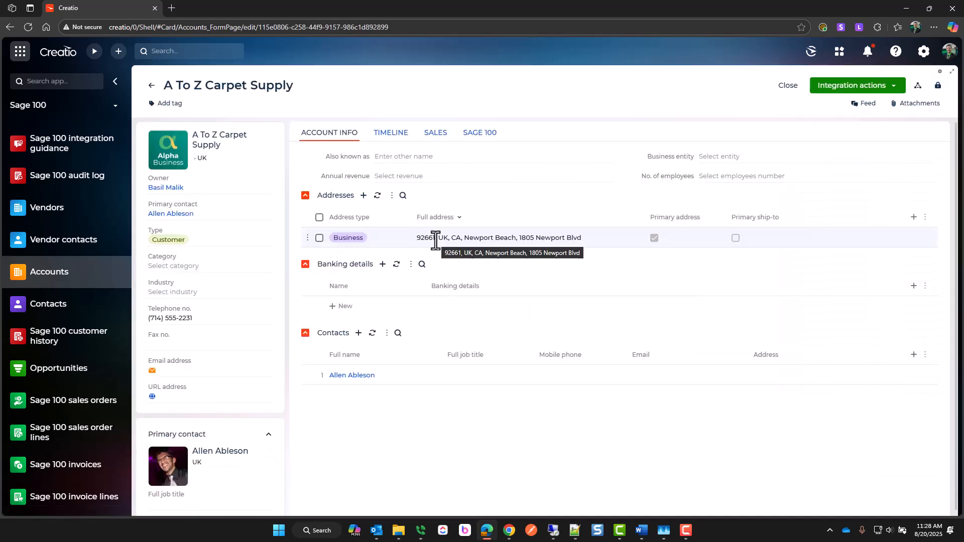
pyautogui.click(488, 132)
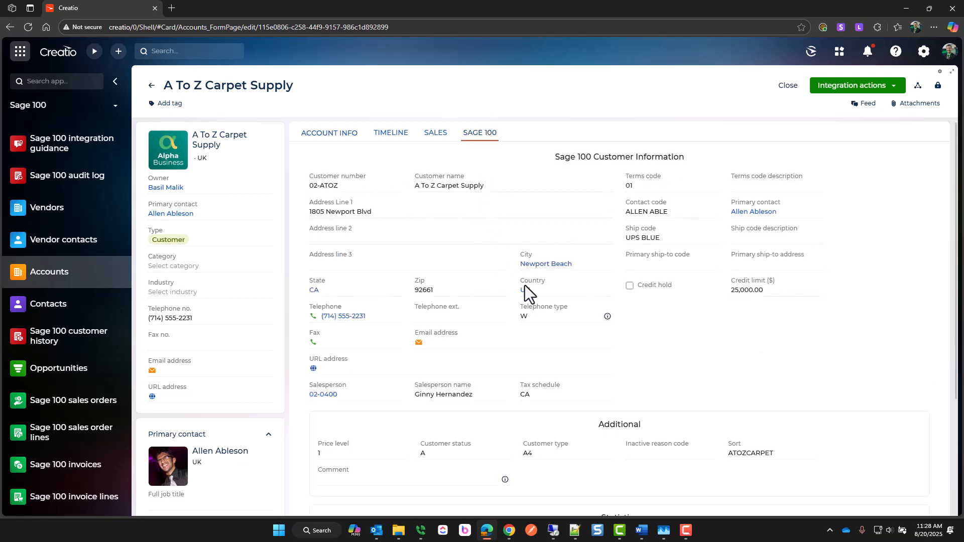
pyautogui.scroll(-3, 771, 360)
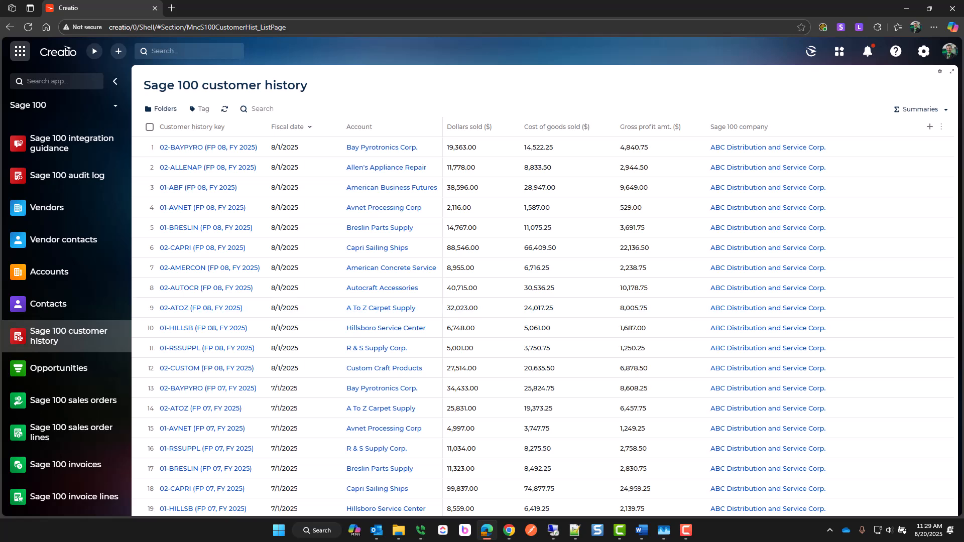
# Open the Orange Door & Window Co. order dated 5/31/2025 from the Sage 100 sales orders
pyautogui.scroll(-1, 54, 380)
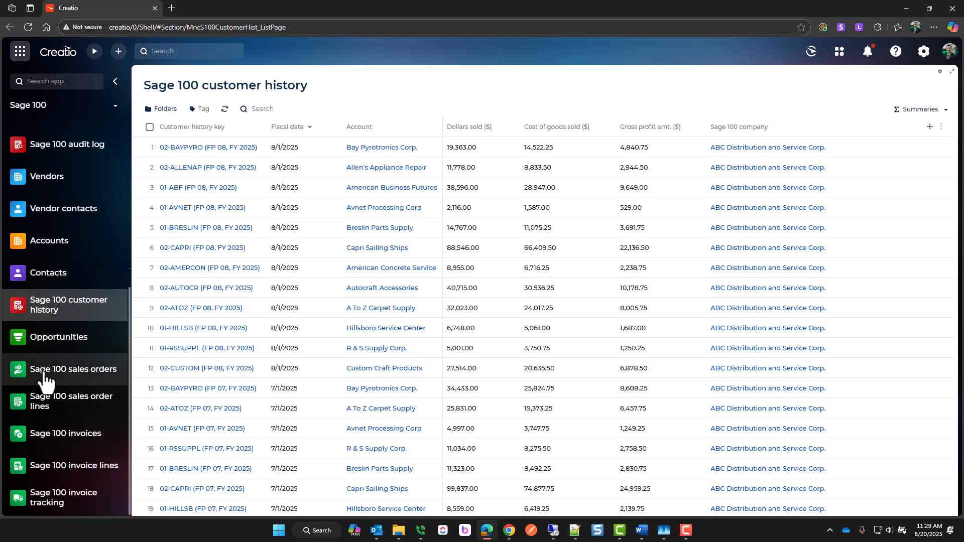
pyautogui.click(45, 374)
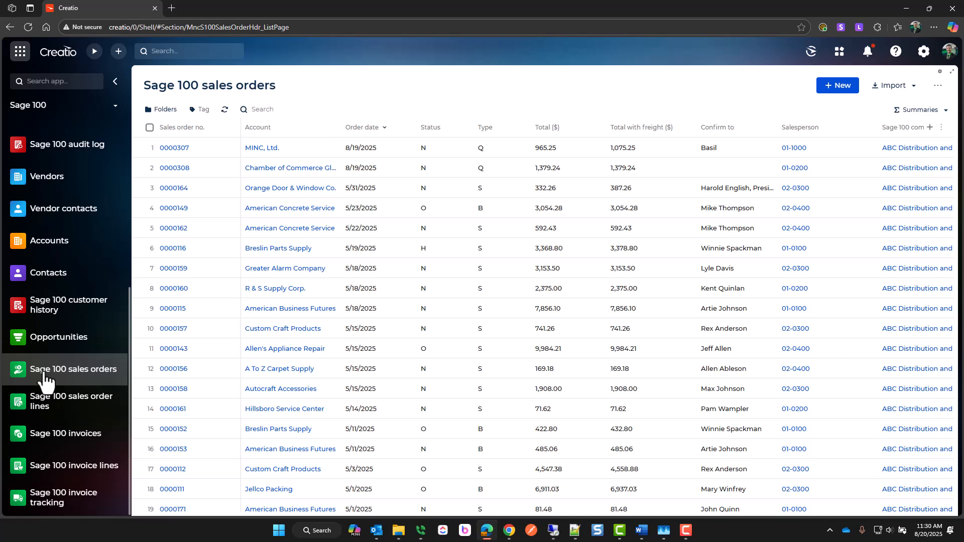
pyautogui.click(171, 189)
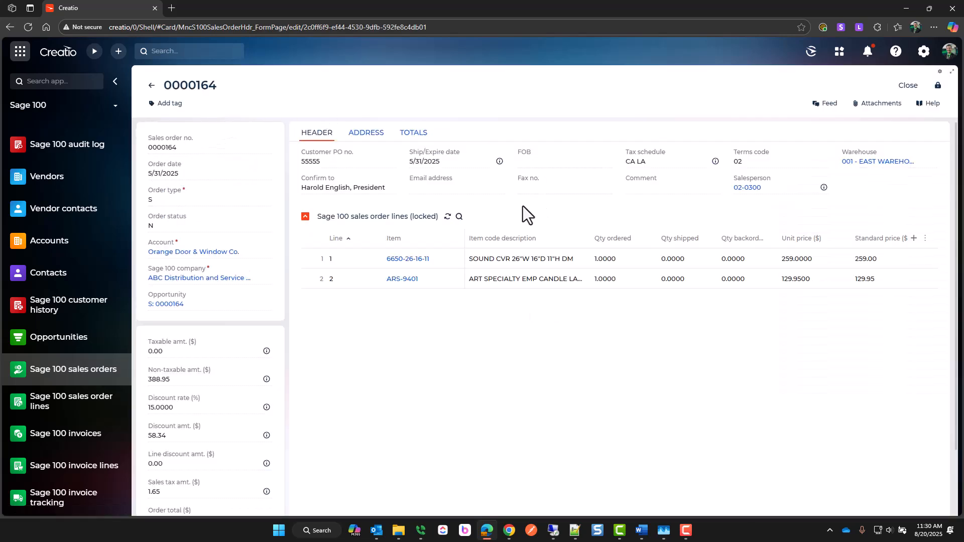
# Review the open Orange Door & Window Co. order's address, header and totals details
pyautogui.click(369, 134)
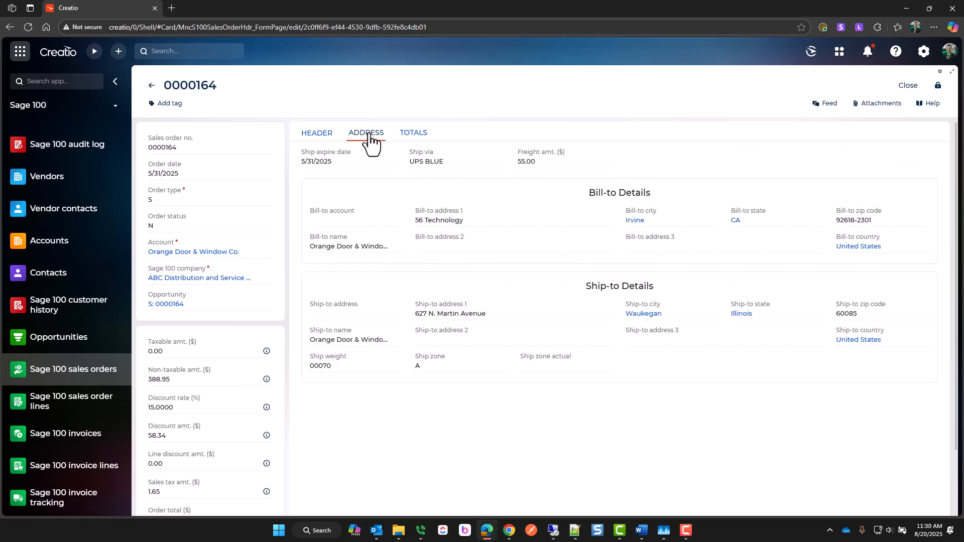
pyautogui.click(426, 135)
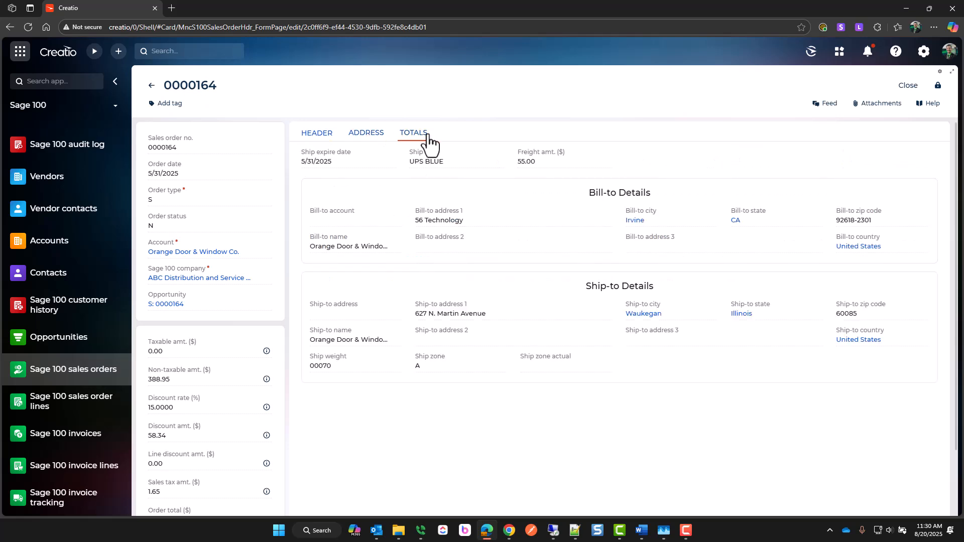
pyautogui.click(321, 134)
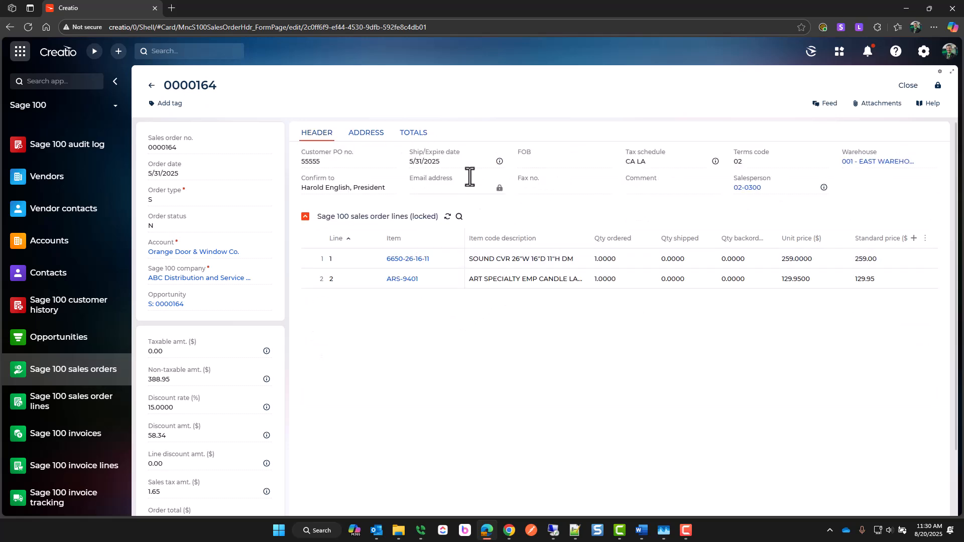
pyautogui.click(411, 134)
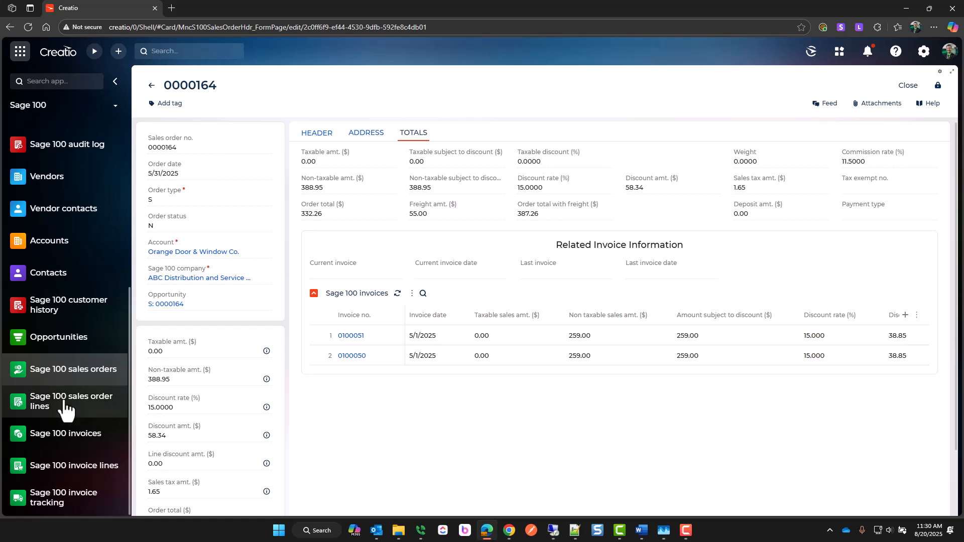
# Go to the Sage 100 invoices and open the inactive customer's invoice dated 5/6/2025
pyautogui.click(50, 442)
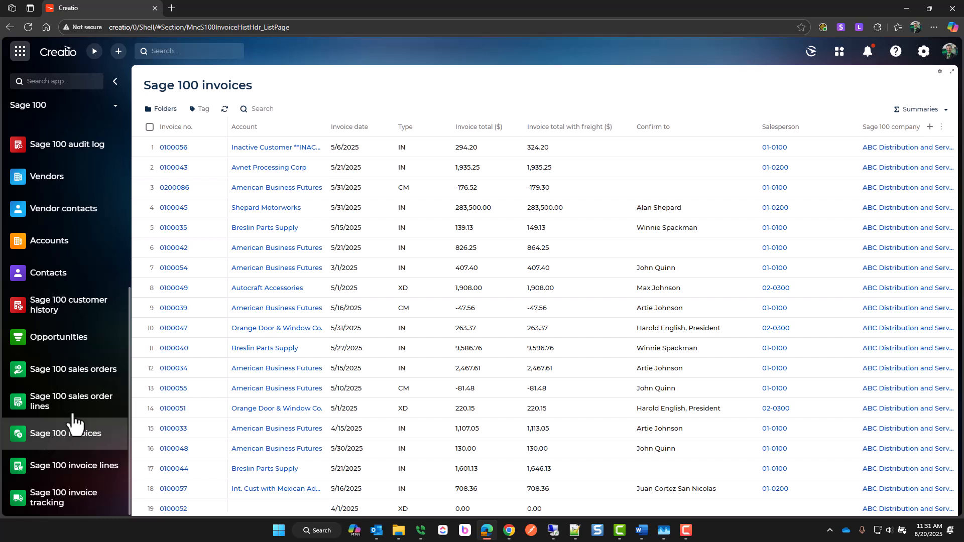
pyautogui.click(181, 148)
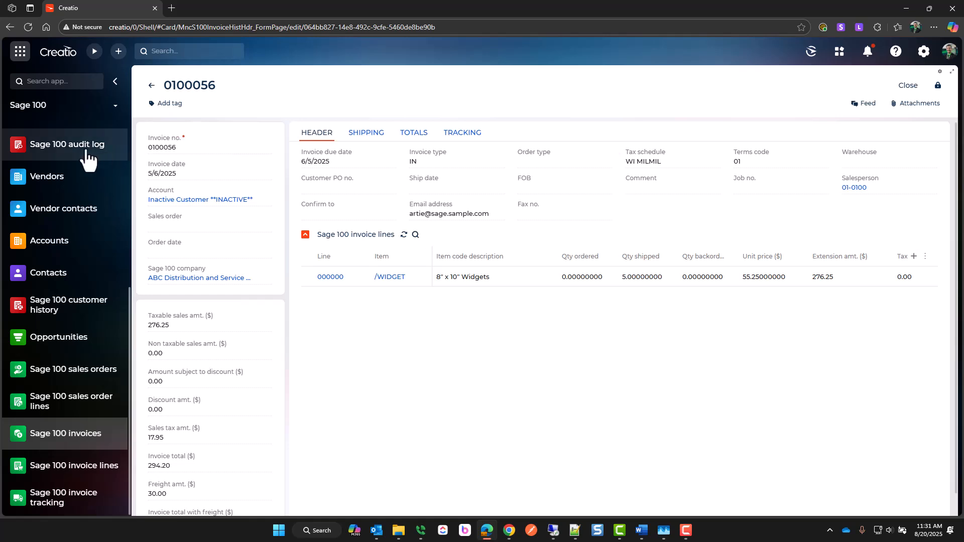
# Open the Sage 100 homepage, view the Prospects folder, and filter the account list to the Sage 100 customers folder
pyautogui.scroll(5, 55, 281)
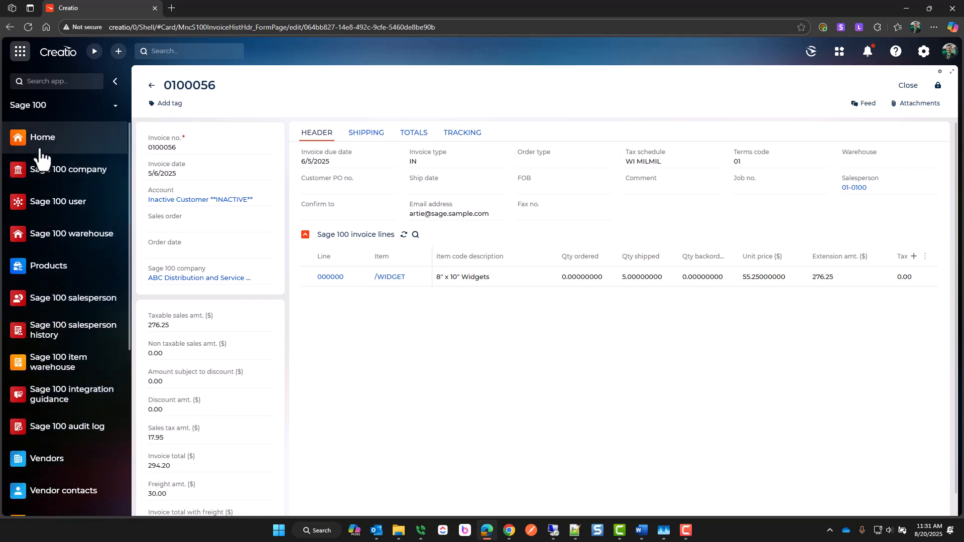
pyautogui.click(36, 147)
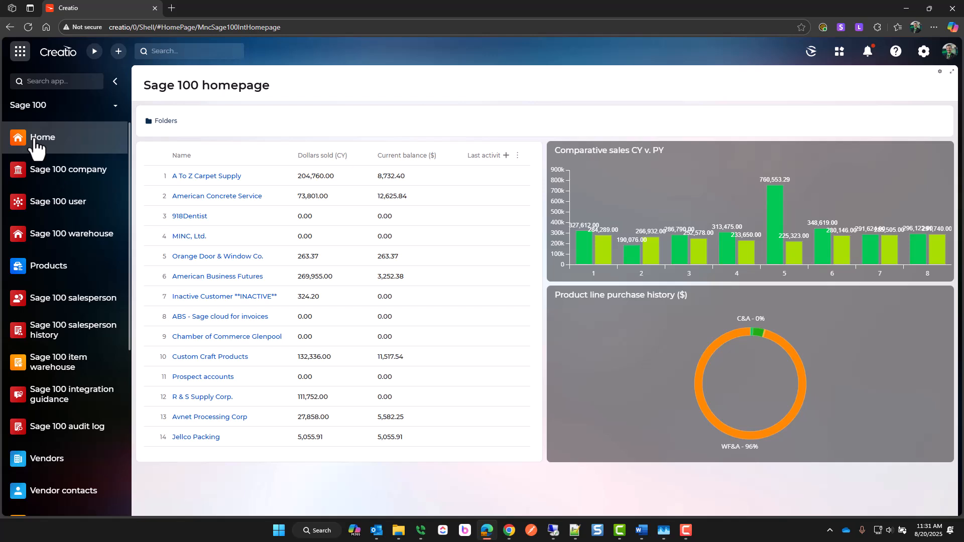
pyautogui.click(169, 125)
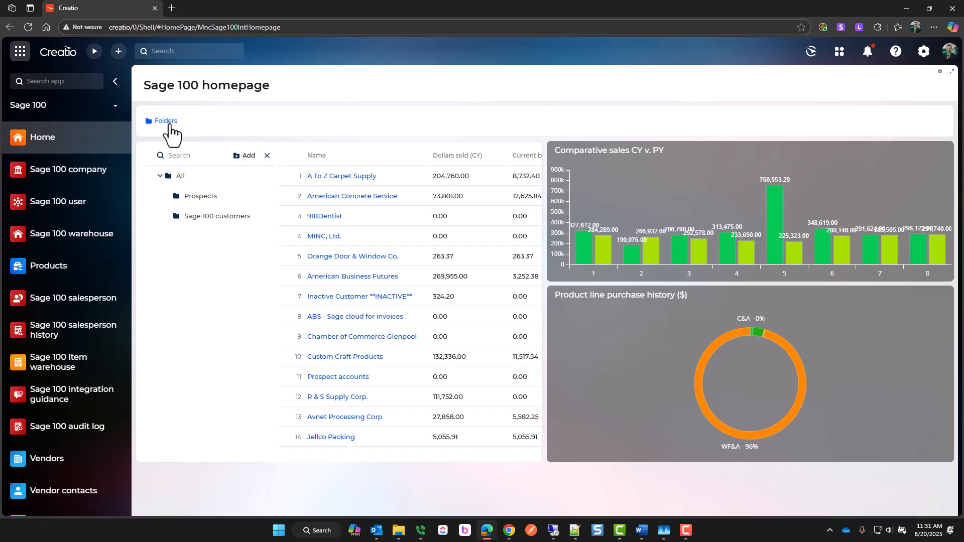
pyautogui.click(203, 196)
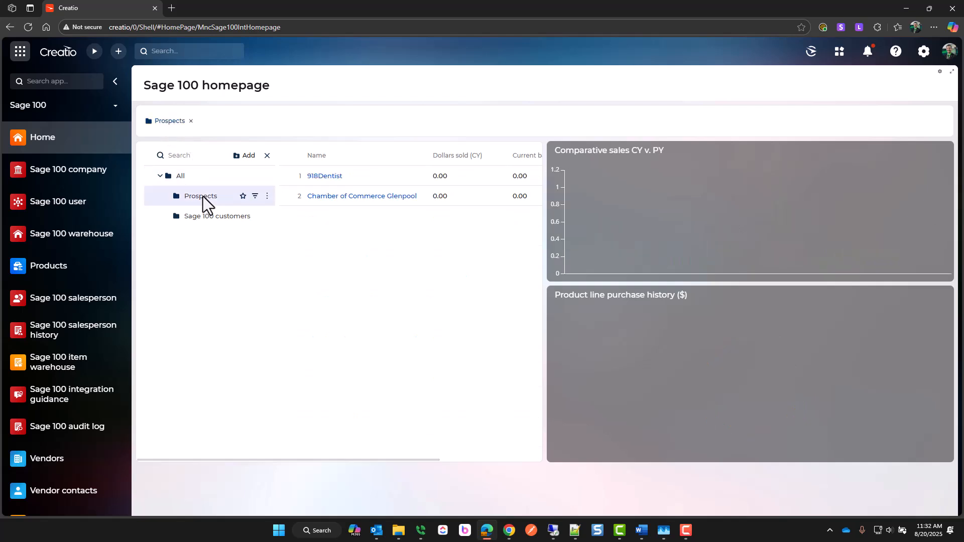
pyautogui.click(204, 215)
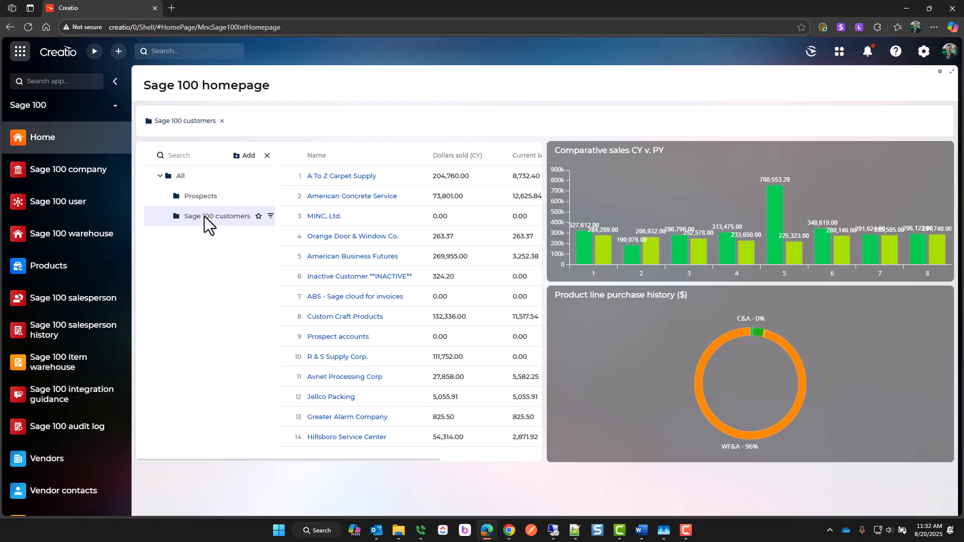
pyautogui.click(267, 155)
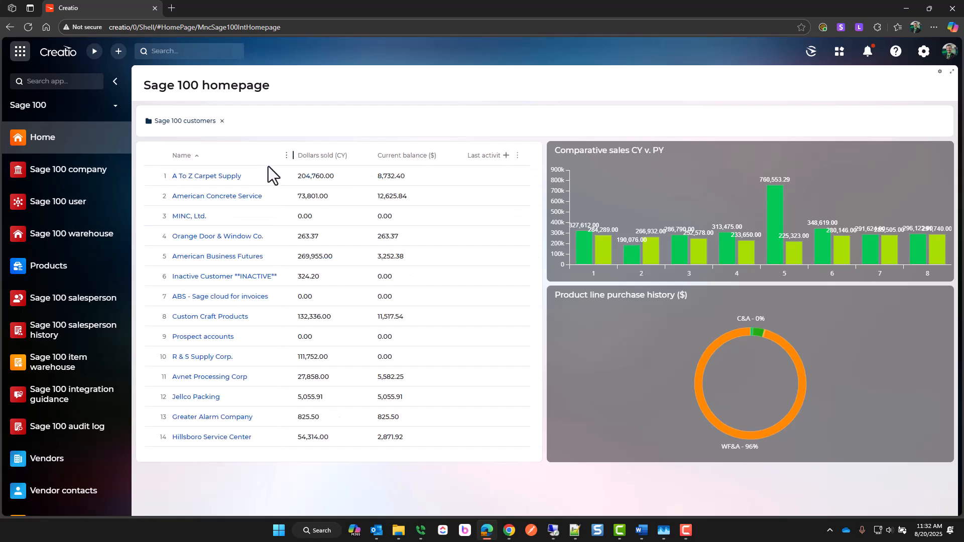
# View the comparative sales and product line charts for American Business Futures, Jellco Packing and Greater Alarm Company
pyautogui.click(276, 257)
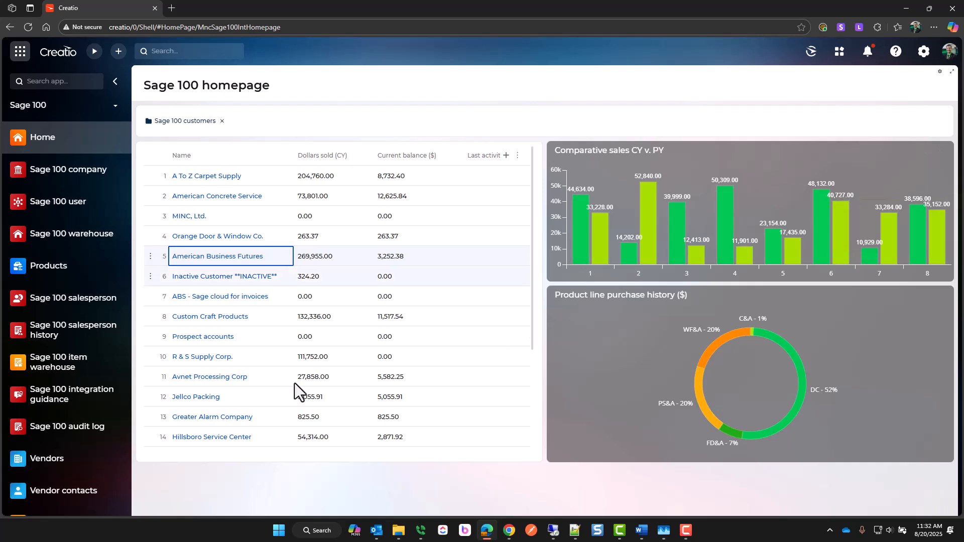
pyautogui.click(279, 399)
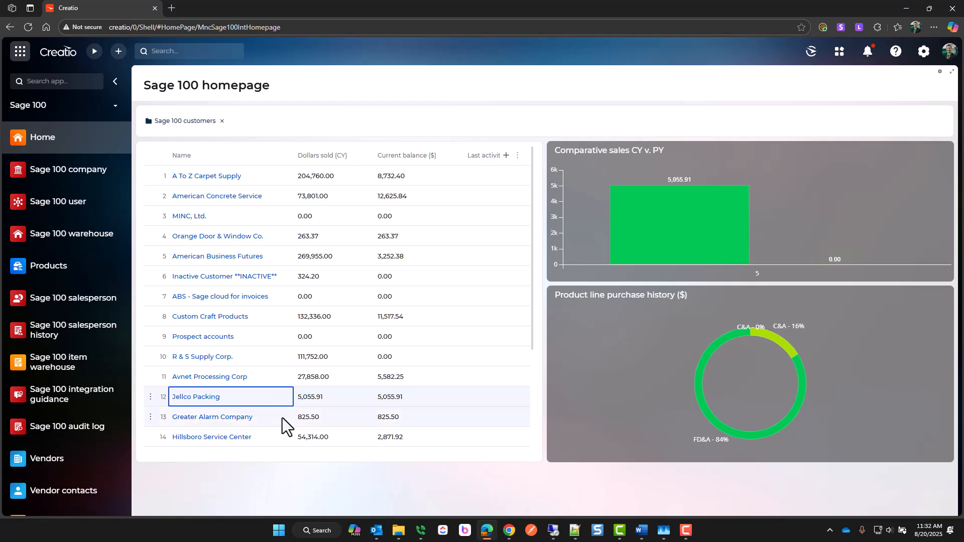
pyautogui.click(282, 418)
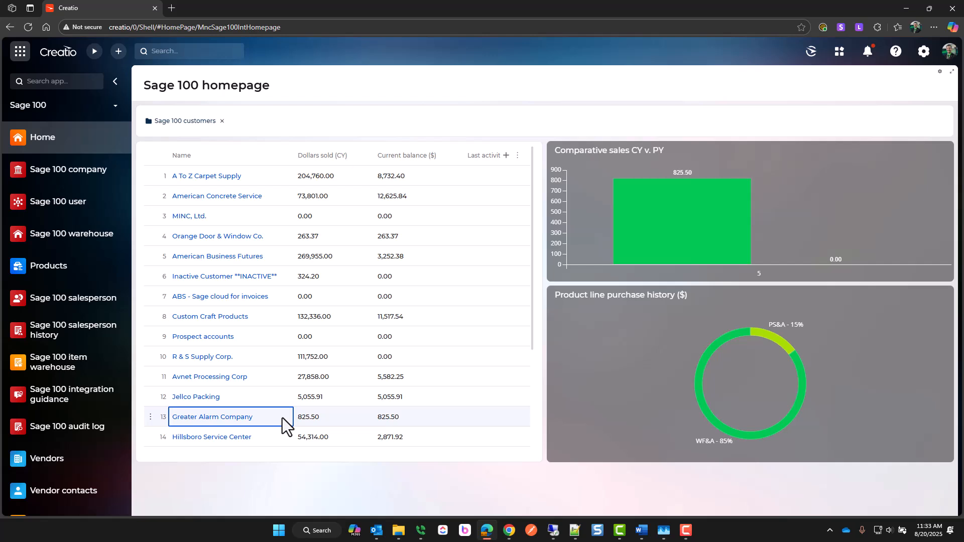
# Filter the homepage account list to the Prospects folder and hide the folder tree
pyautogui.click(199, 121)
pyautogui.click(194, 203)
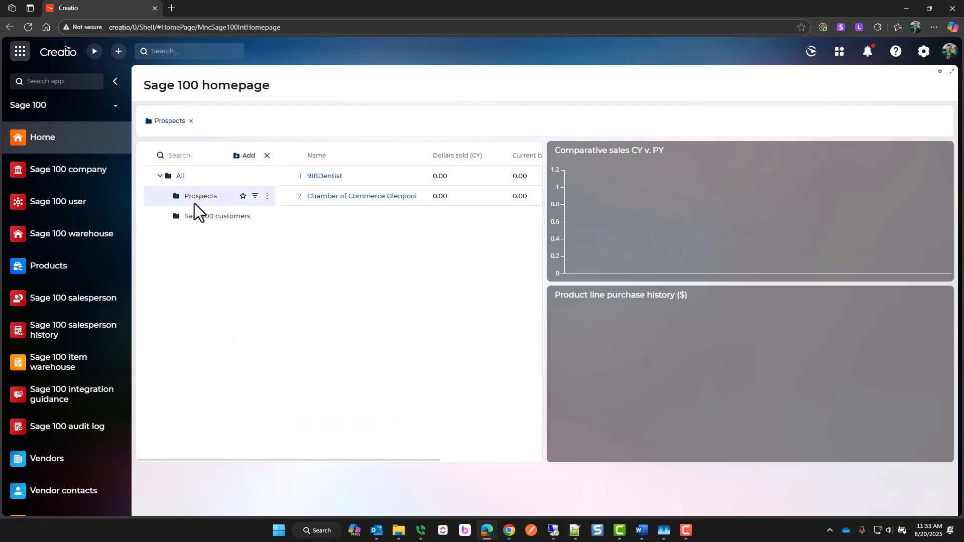
pyautogui.click(267, 156)
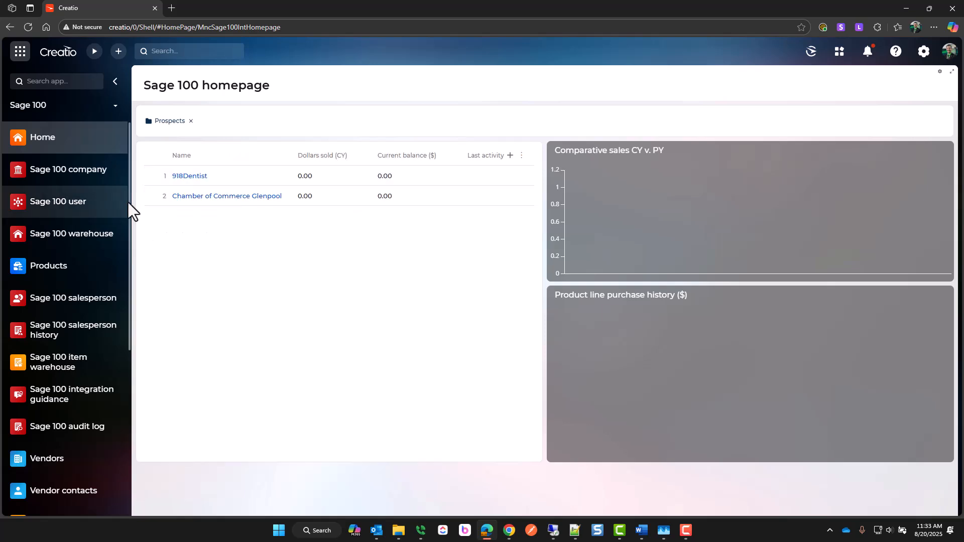
# Open the 918Dentist account, review its account info and timeline, and go to the System Designer
pyautogui.click(197, 176)
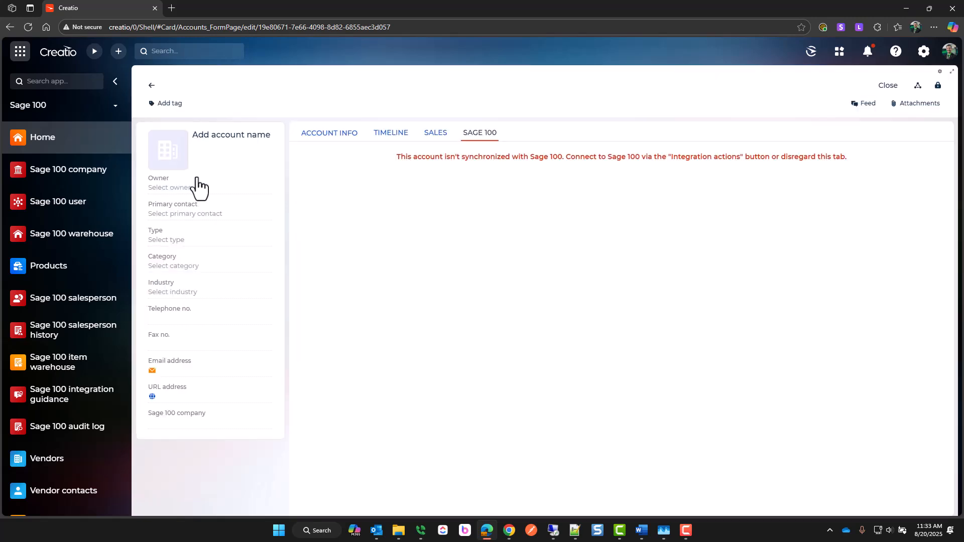
pyautogui.click(311, 134)
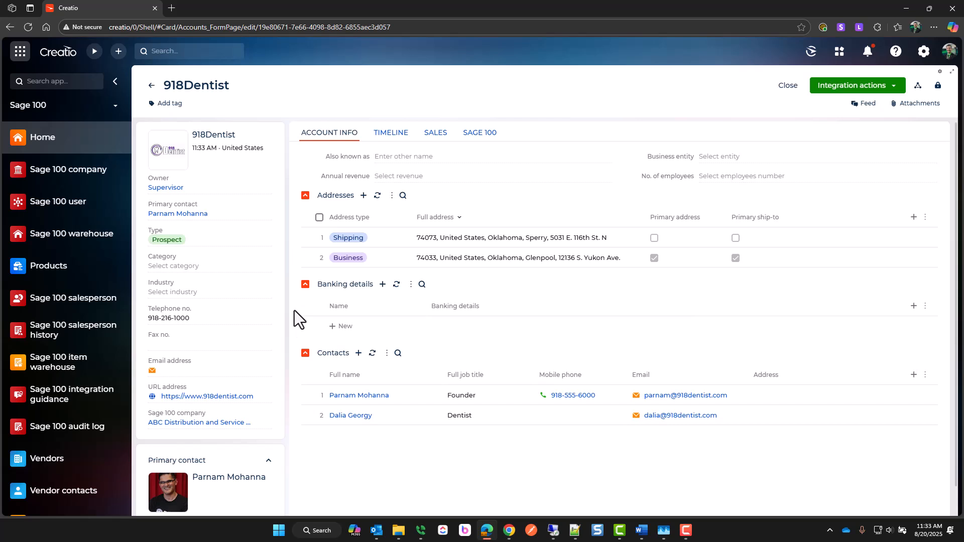
pyautogui.click(392, 135)
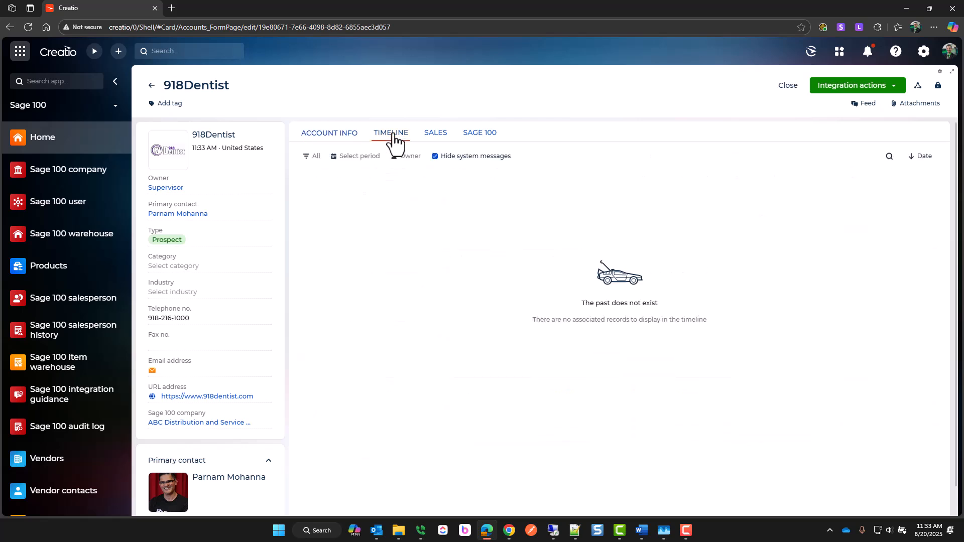
pyautogui.click(313, 134)
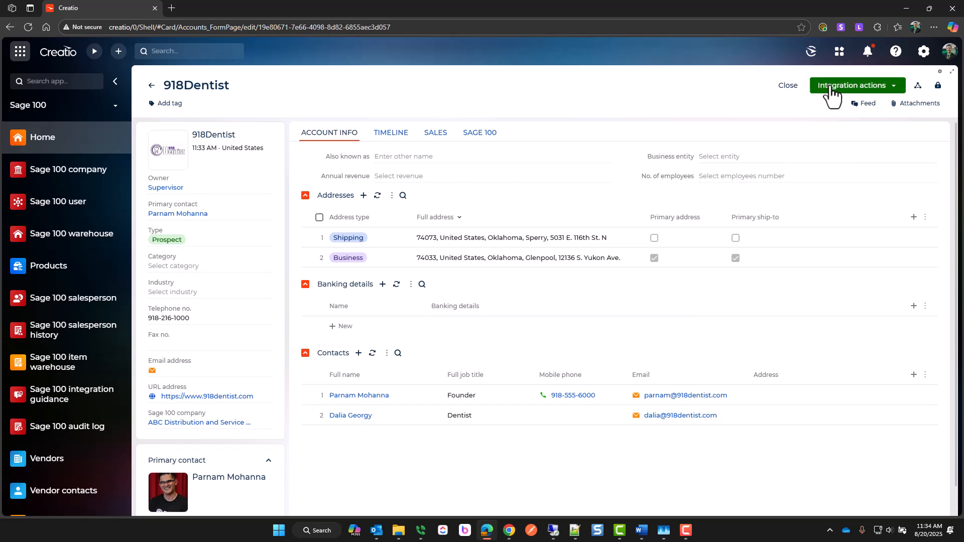
pyautogui.click(924, 53)
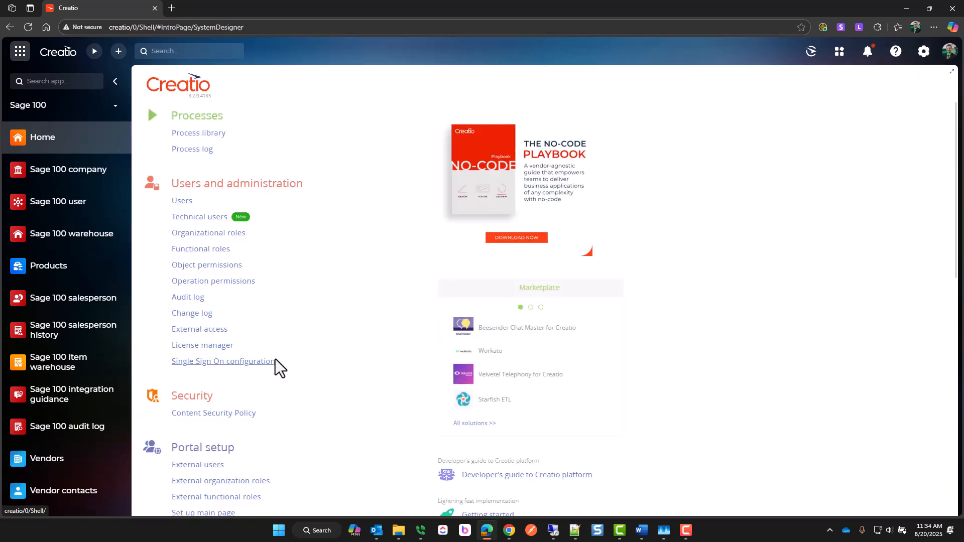
# Switch to Sage 100 in the remote desktop and look up the Prospect accounts customer in Customer Maintenance using "PROSP"
pyautogui.click(553, 530)
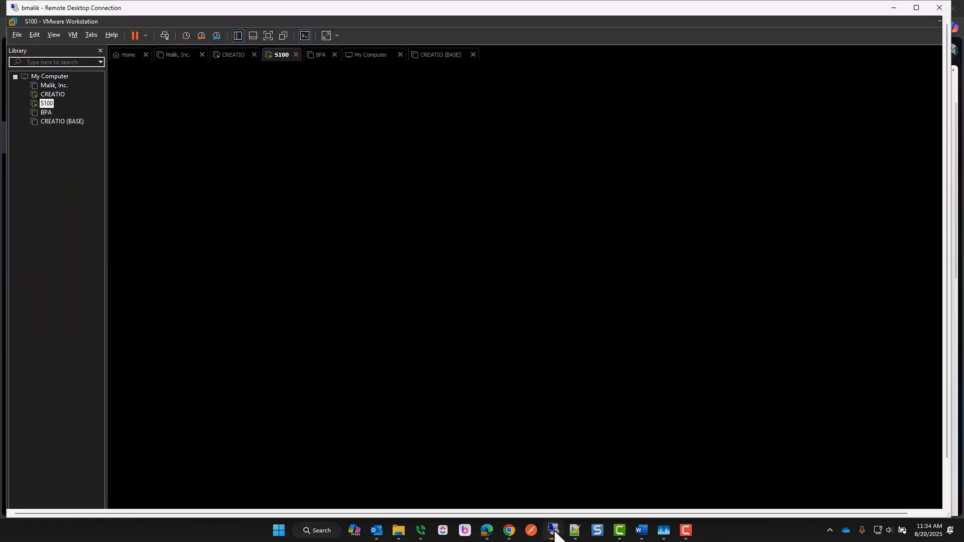
pyautogui.click(357, 340)
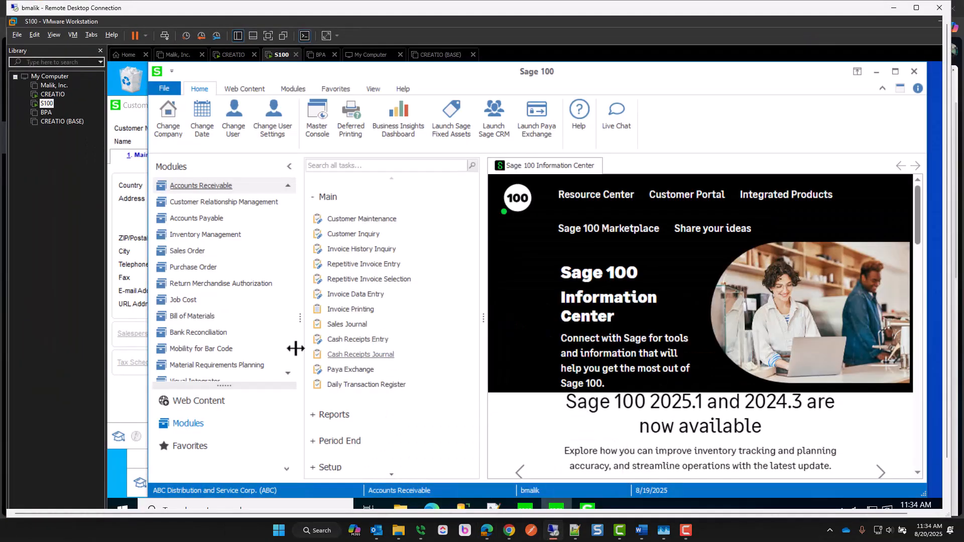
pyautogui.click(138, 112)
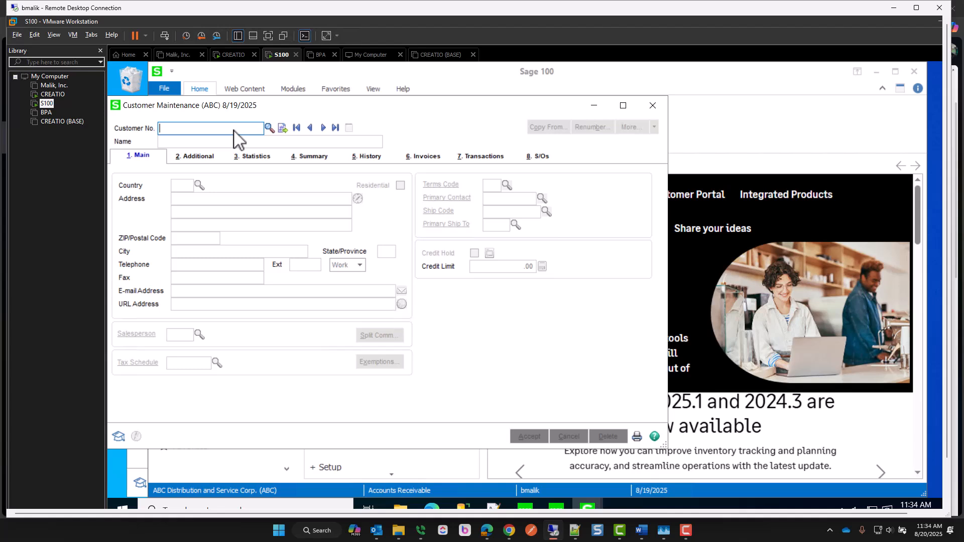
pyautogui.write('PROSP')
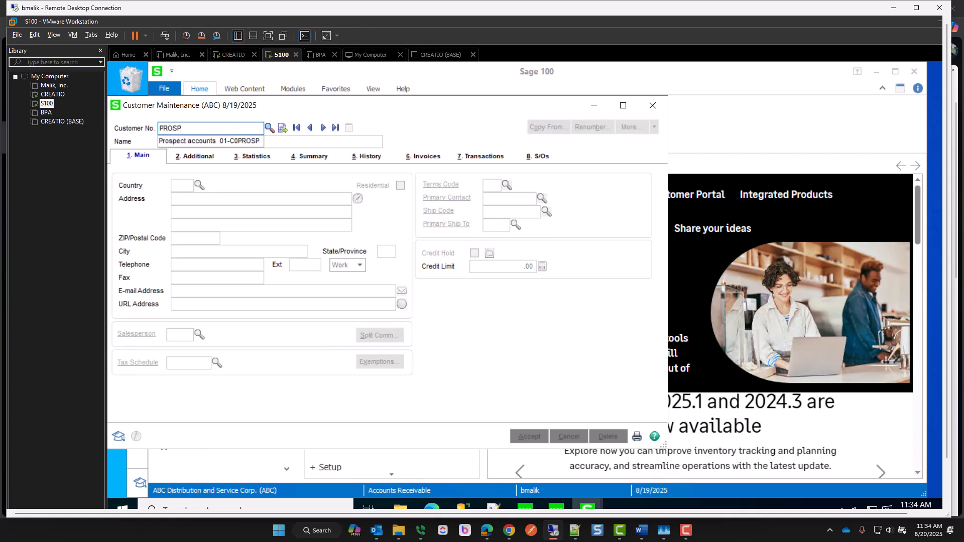
pyautogui.click(190, 141)
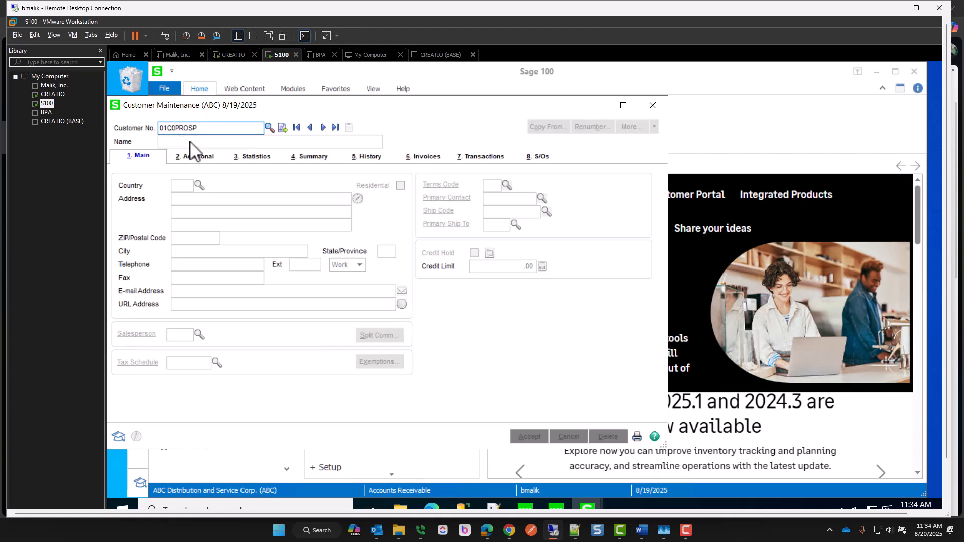
pyautogui.press('Tab')
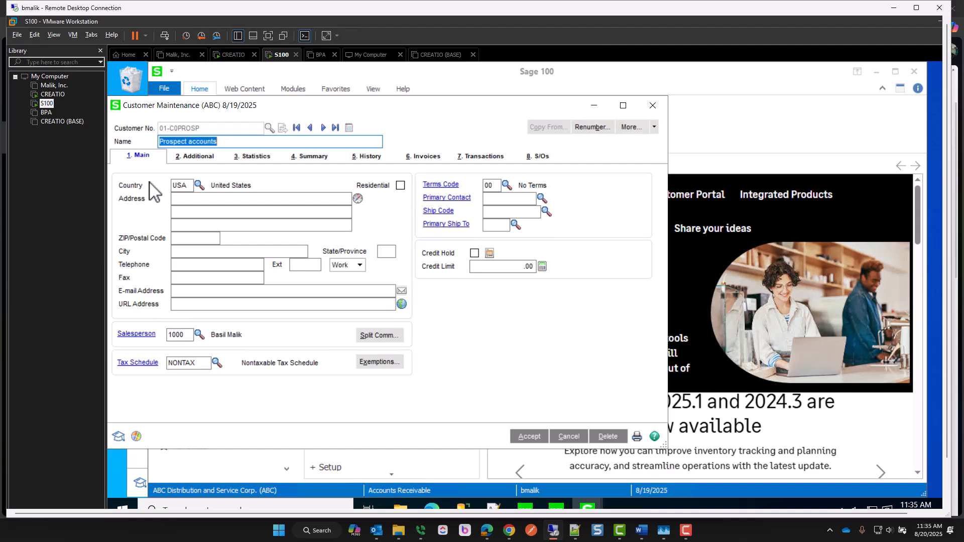
# Switch back to Creatio and start a new Sage 100 sales order with company ABC Distribution and Service and account 918Dentist
pyautogui.click(486, 532)
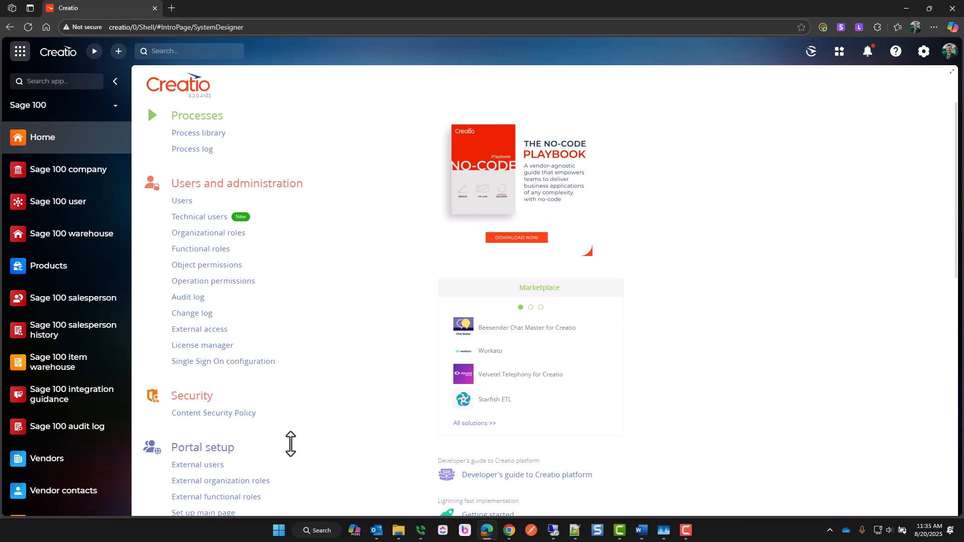
pyautogui.scroll(-5, 63, 391)
pyautogui.click(57, 380)
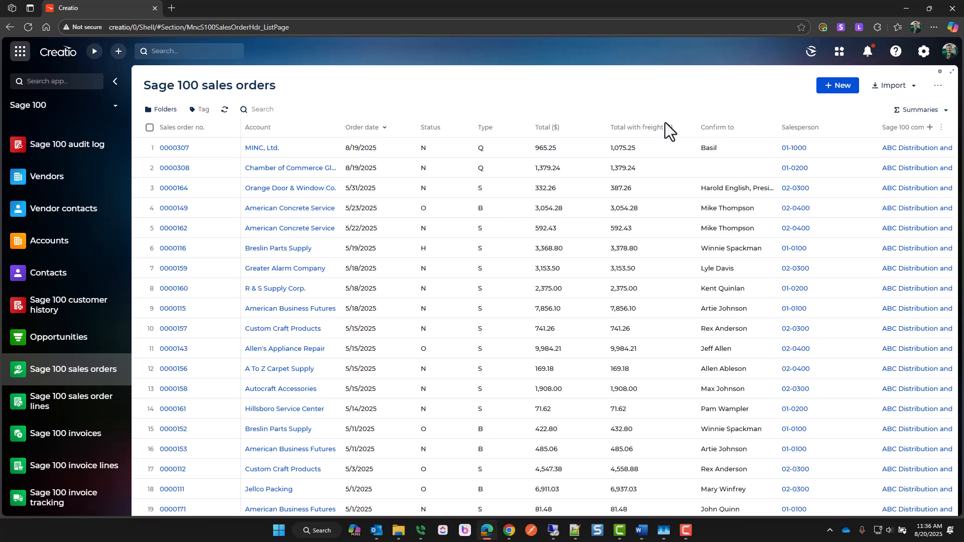
pyautogui.click(836, 87)
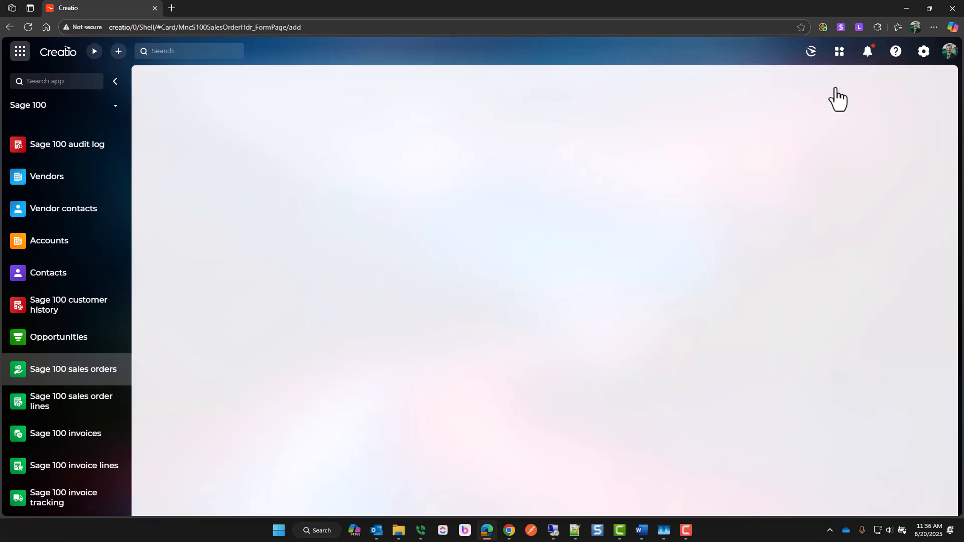
pyautogui.click(164, 277)
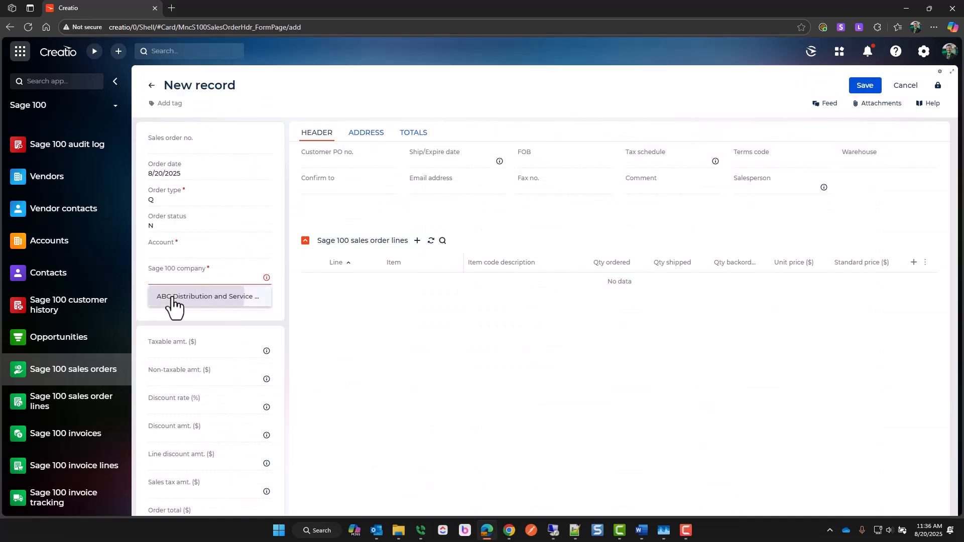
pyautogui.click(172, 296)
pyautogui.click(172, 253)
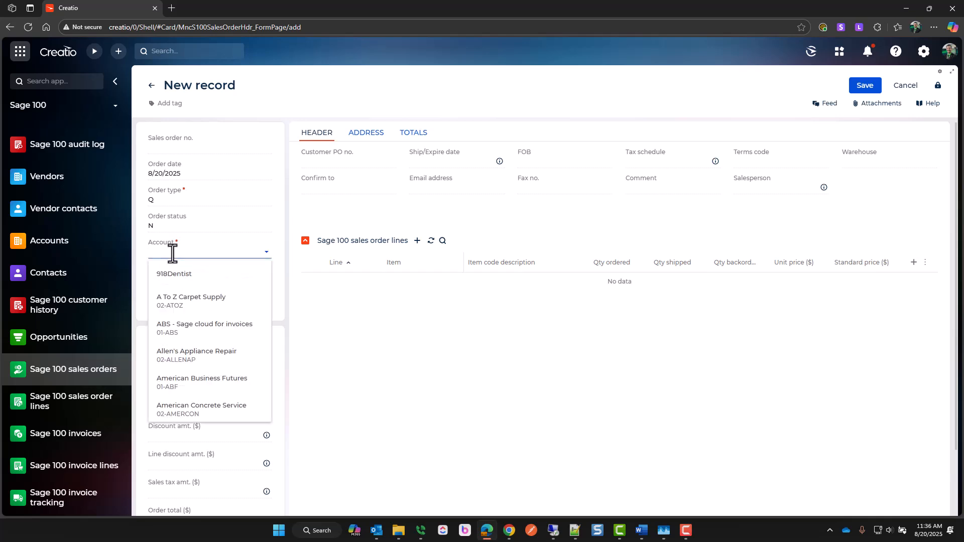
pyautogui.write('918')
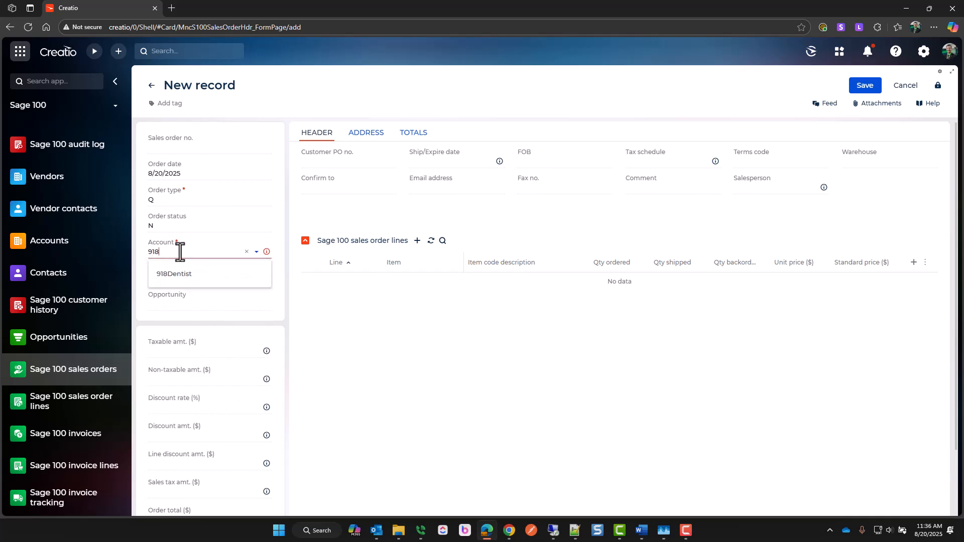
pyautogui.click(182, 275)
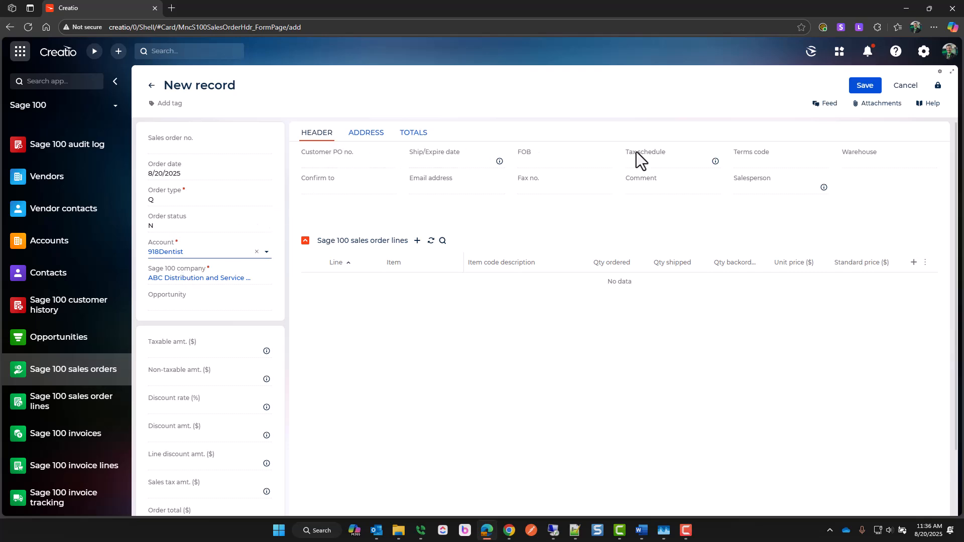
# Set the quote's ship/expire date to 8/29/2025 and its tax schedule to CA
pyautogui.click(457, 166)
pyautogui.write('8/29/2')
pyautogui.write('025')
pyautogui.press('Tab')
pyautogui.click(659, 163)
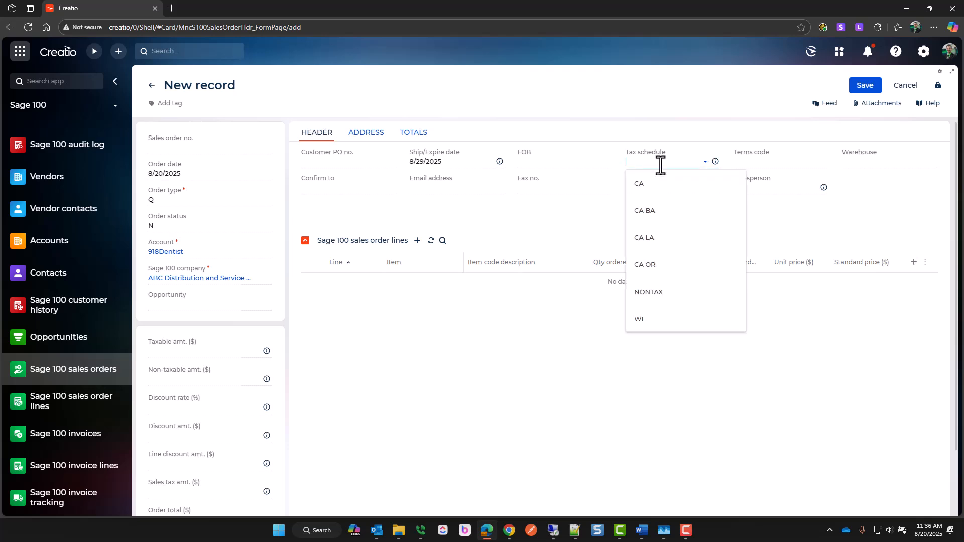
pyautogui.click(661, 191)
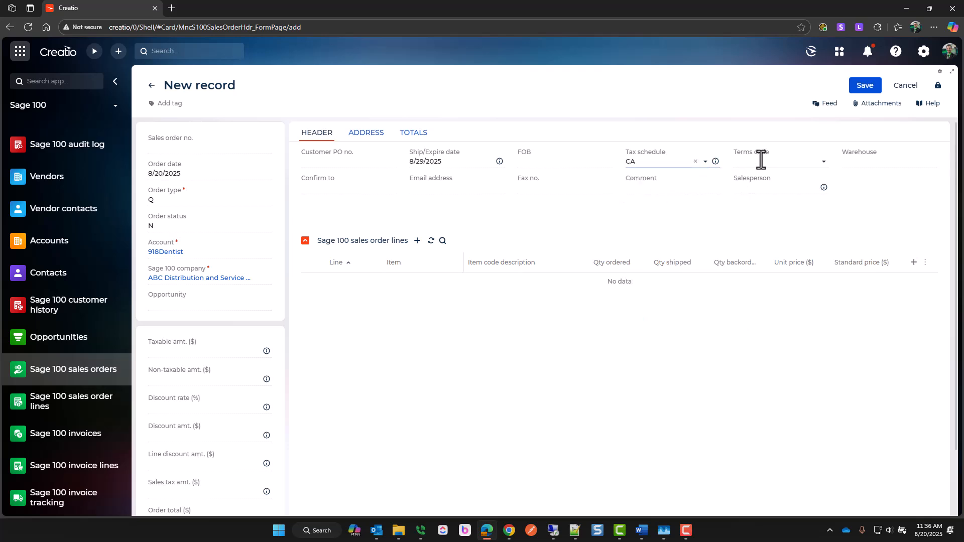
# Set the quote's terms code to 00, warehouse to 000 - CENTRAL WAREHOUSE and salesperson to 01-1000
pyautogui.click(759, 160)
pyautogui.click(759, 192)
pyautogui.click(851, 160)
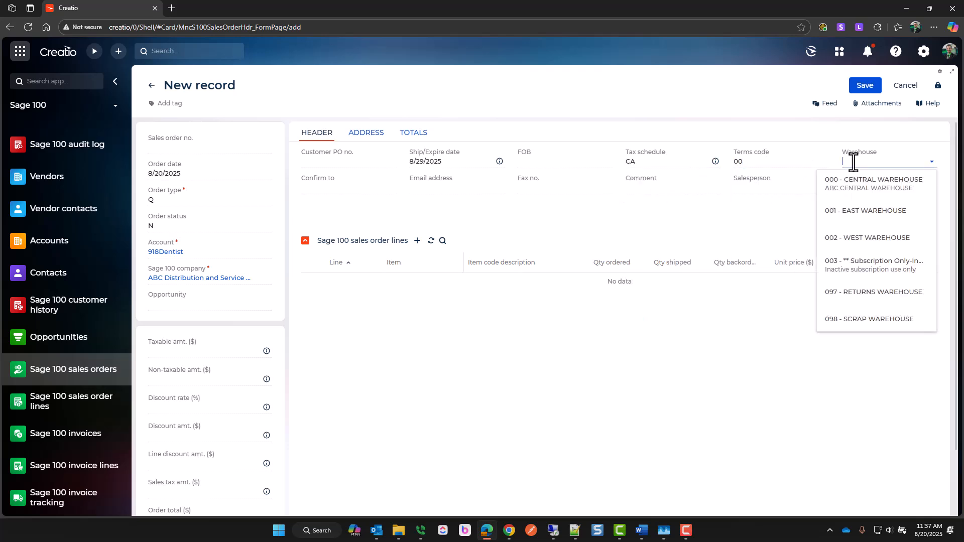
pyautogui.click(853, 185)
pyautogui.click(779, 186)
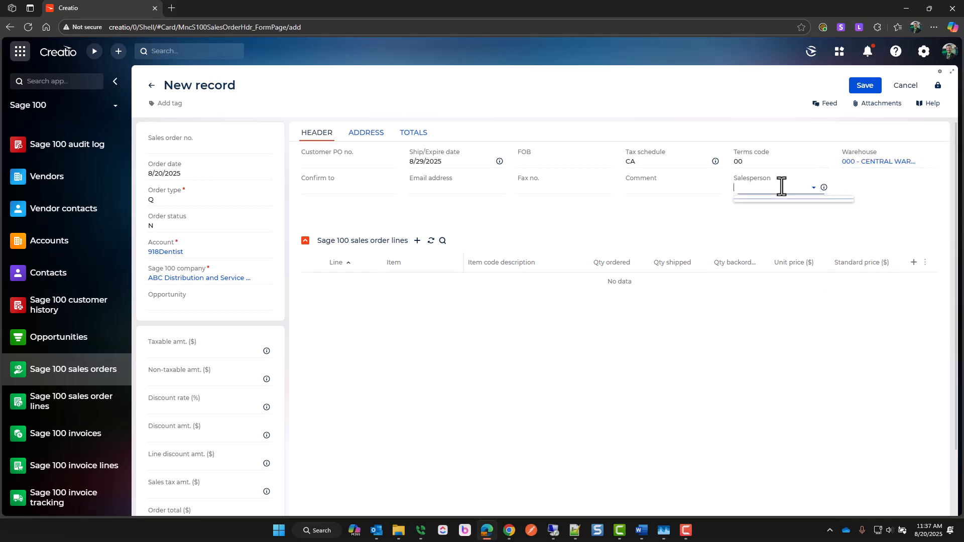
pyautogui.click(764, 292)
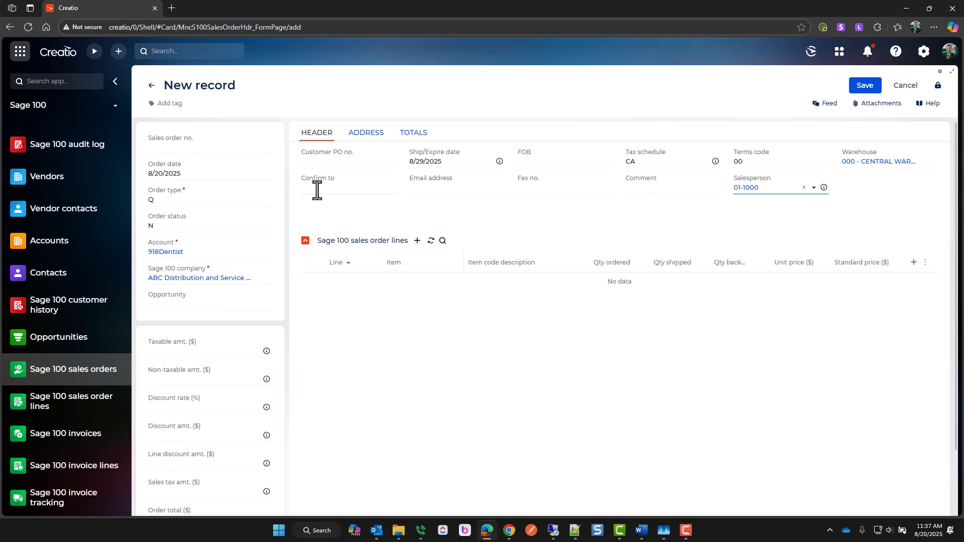
# Set the quote's bill-to account to 918Dentist and its ship-to address to C002
pyautogui.click(366, 132)
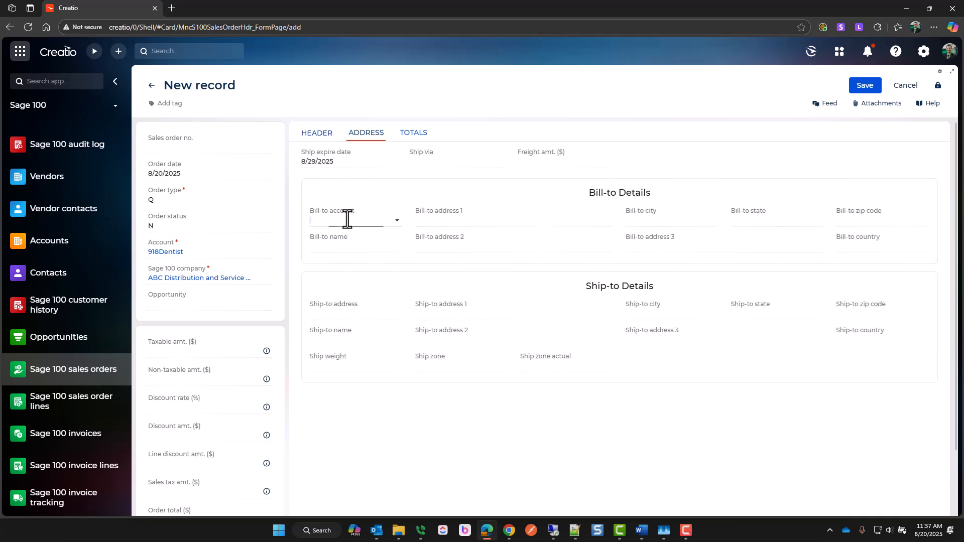
pyautogui.click(344, 220)
pyautogui.click(352, 242)
pyautogui.click(358, 314)
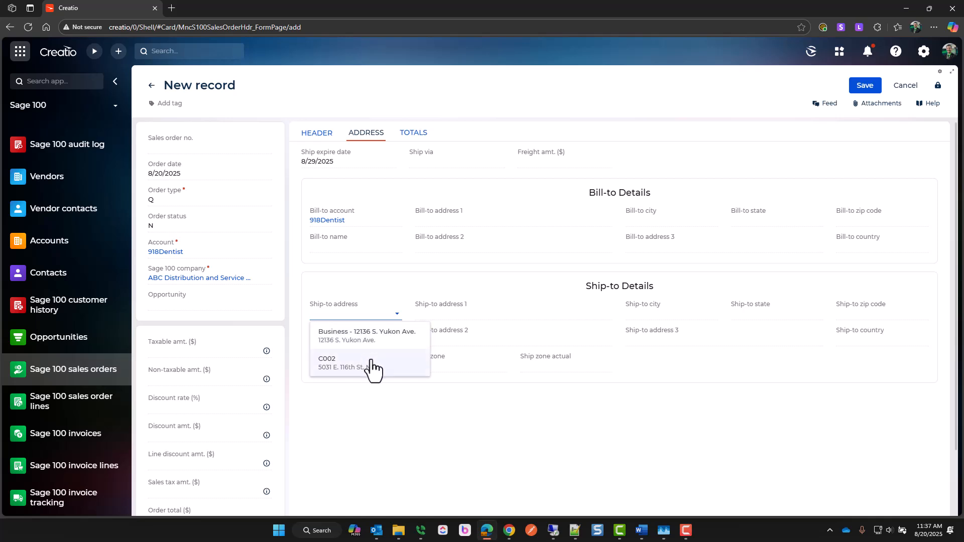
pyautogui.click(397, 359)
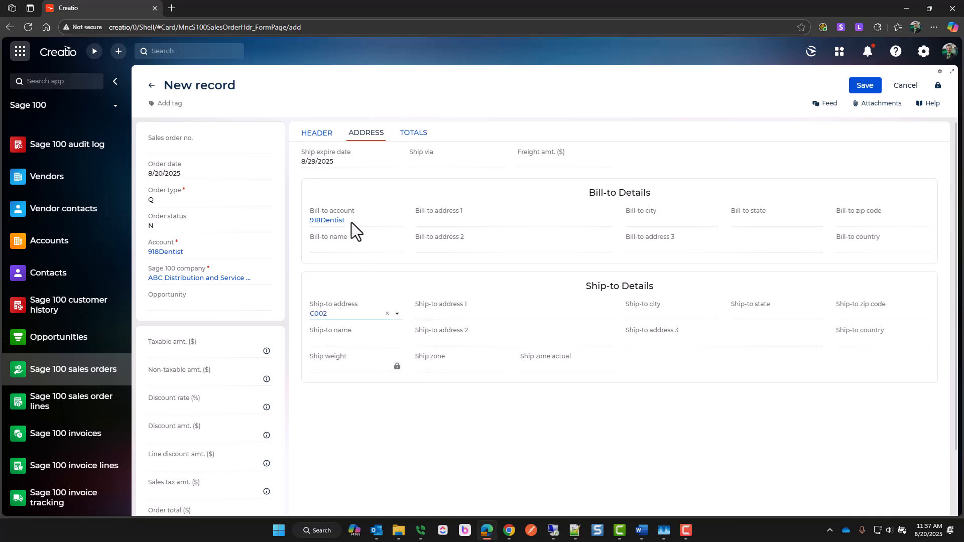
# Add an order line for item D1000 with quantity 1 and promise date 9/6/2025, and save it
pyautogui.click(309, 133)
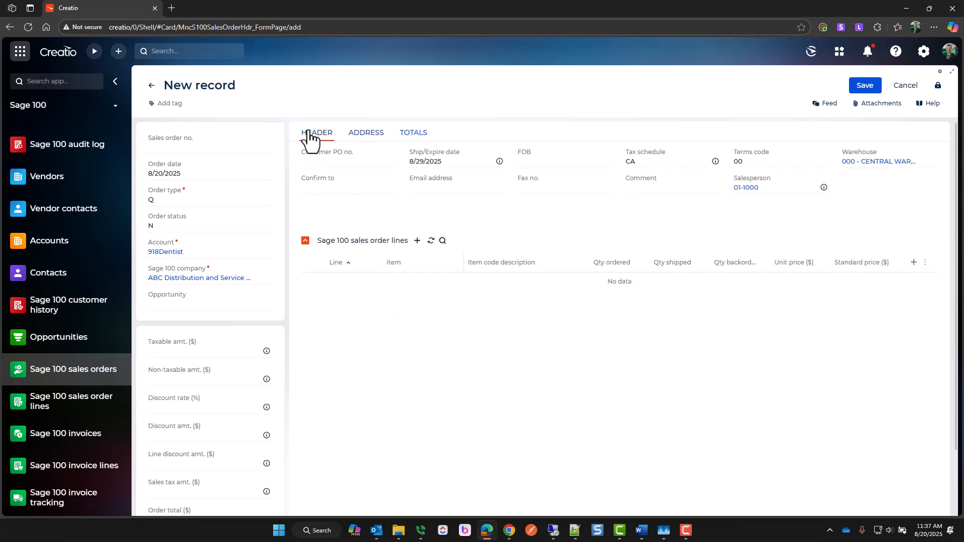
pyautogui.click(418, 241)
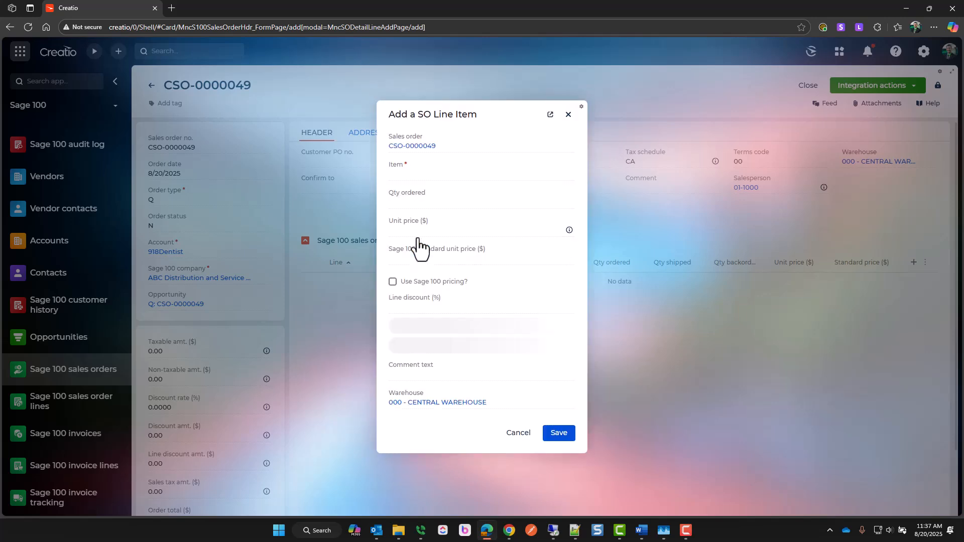
pyautogui.click(449, 164)
pyautogui.write('d')
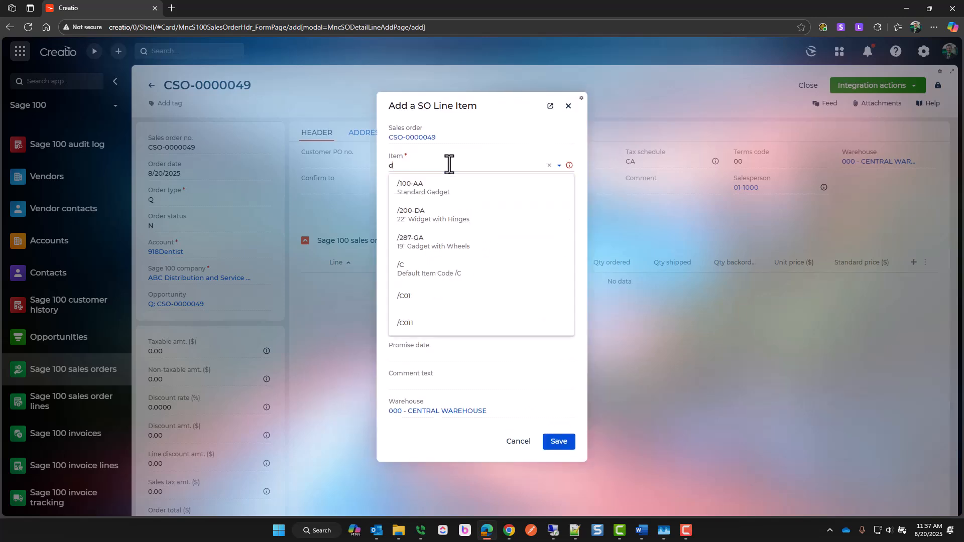
pyautogui.write('100')
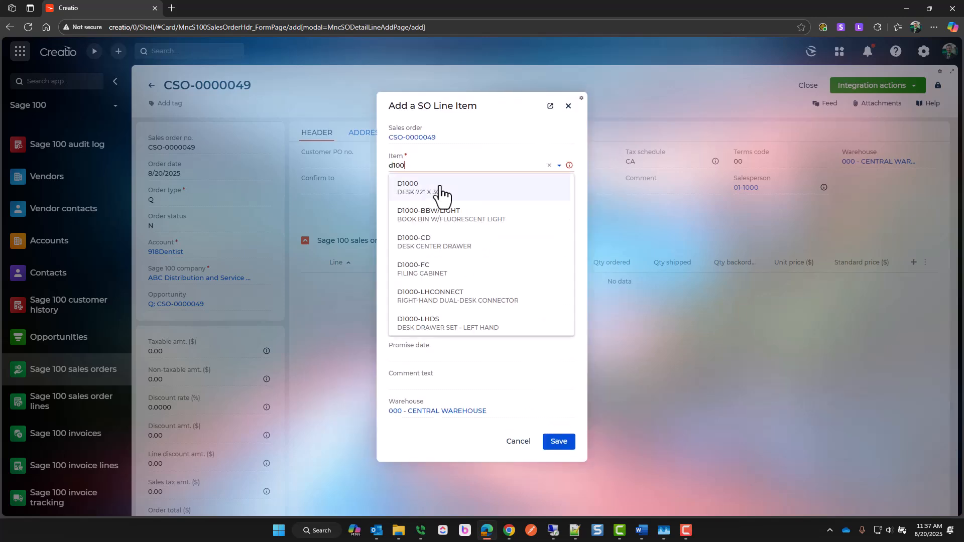
pyautogui.click(441, 193)
pyautogui.click(422, 192)
pyautogui.write('1')
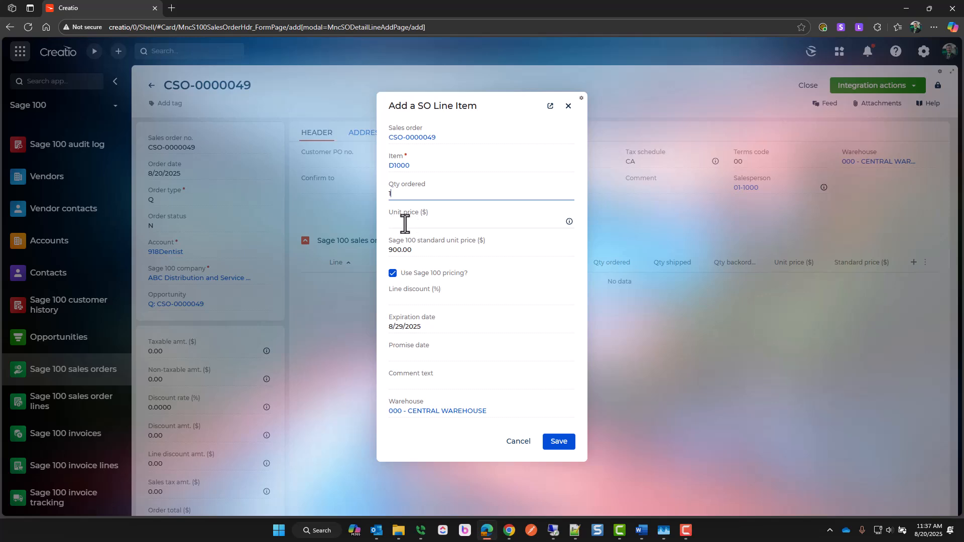
pyautogui.click(404, 355)
pyautogui.write('9/6/2025')
pyautogui.click(551, 445)
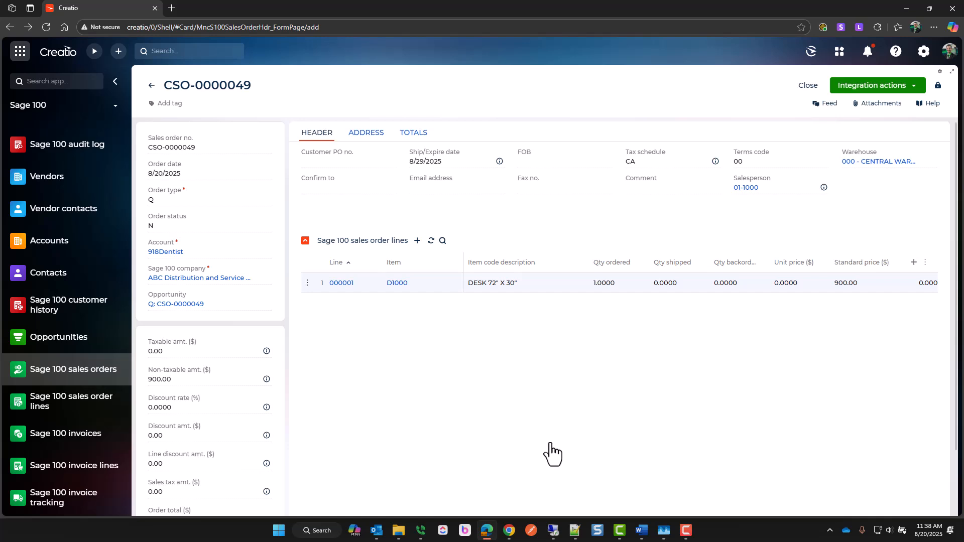
# Start a second order line for desk file item 2480-8-50 with quantity 1
pyautogui.scroll(-1, 188, 478)
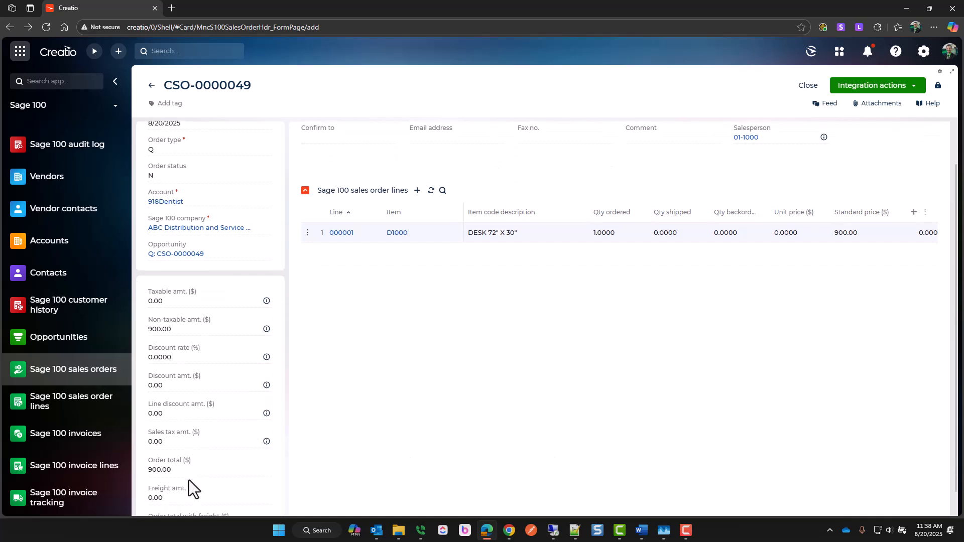
pyautogui.scroll(-1, 189, 487)
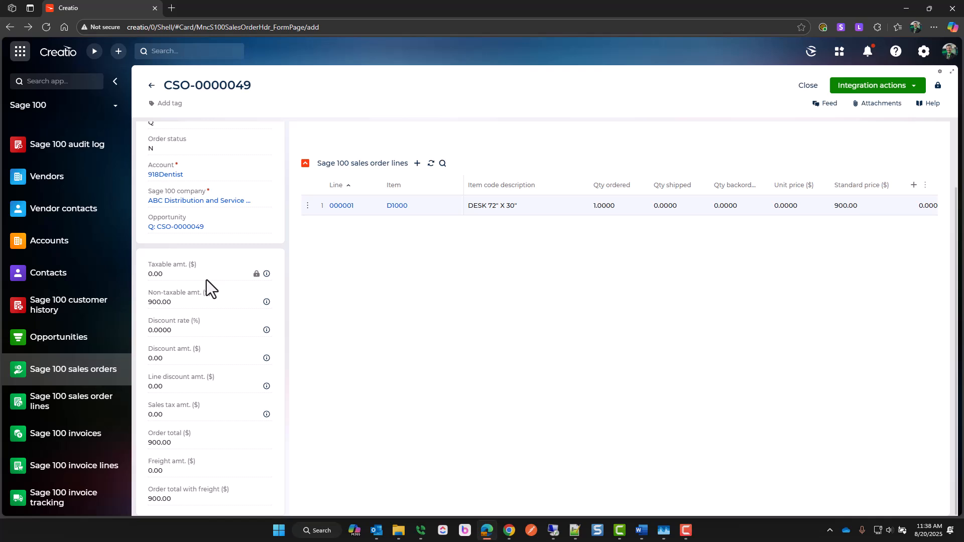
pyautogui.scroll(1, 394, 298)
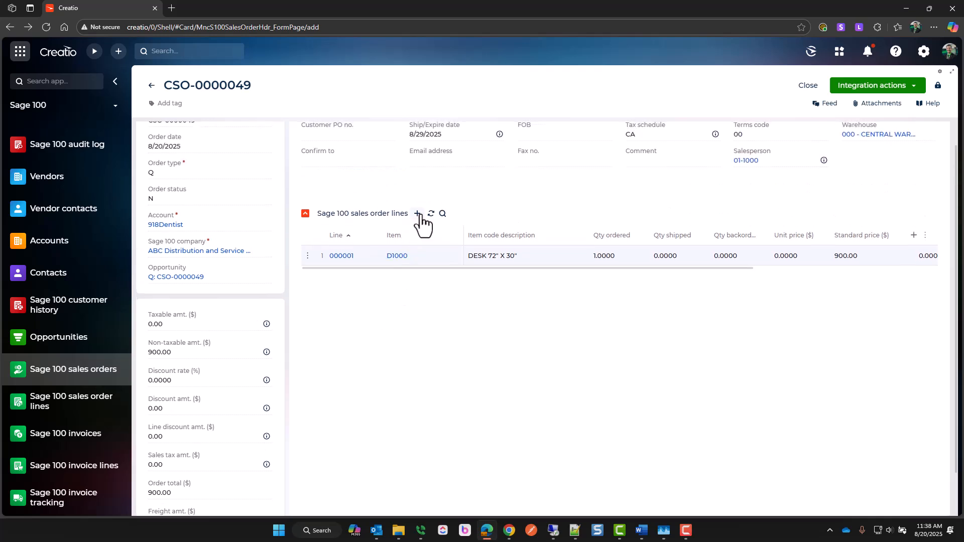
pyautogui.click(418, 214)
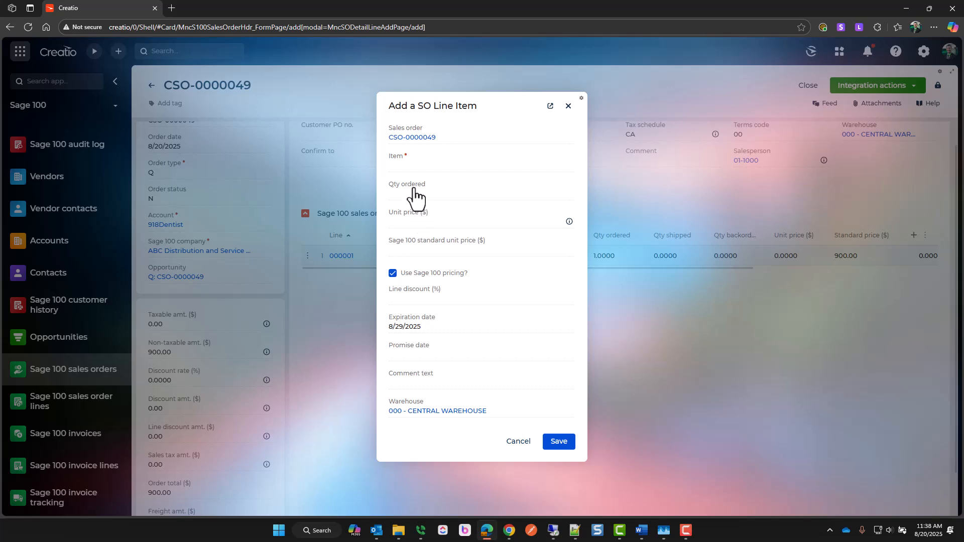
pyautogui.click(407, 166)
pyautogui.write('desk')
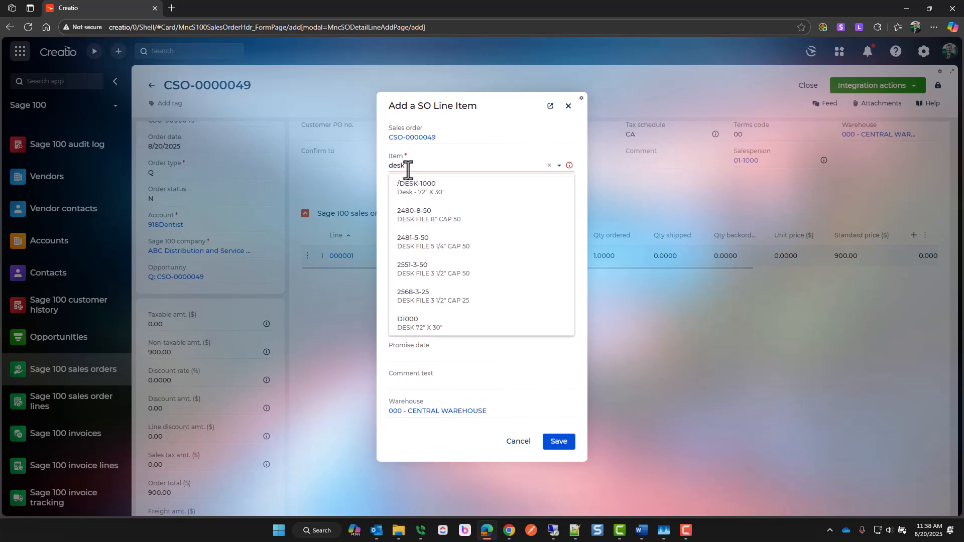
pyautogui.click(442, 221)
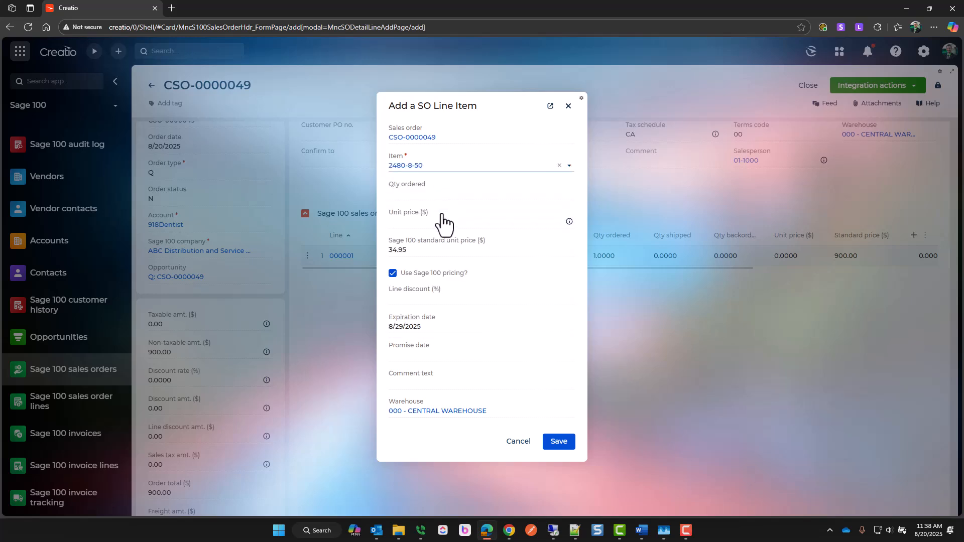
pyautogui.click(421, 194)
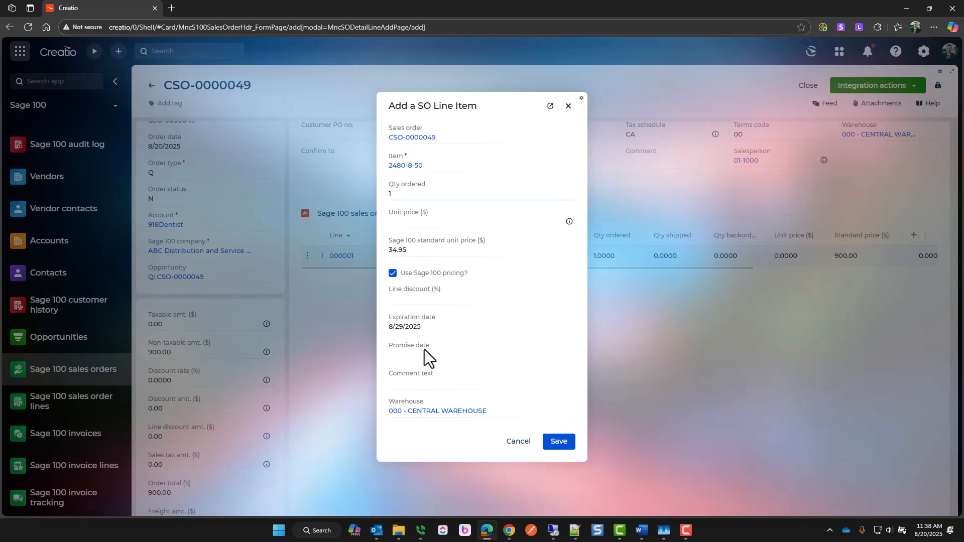
# Give the new line a 50% discount, promise date 9/6/2025 and comment "50% off accessories", and save it
pyautogui.click(413, 297)
pyautogui.write('50')
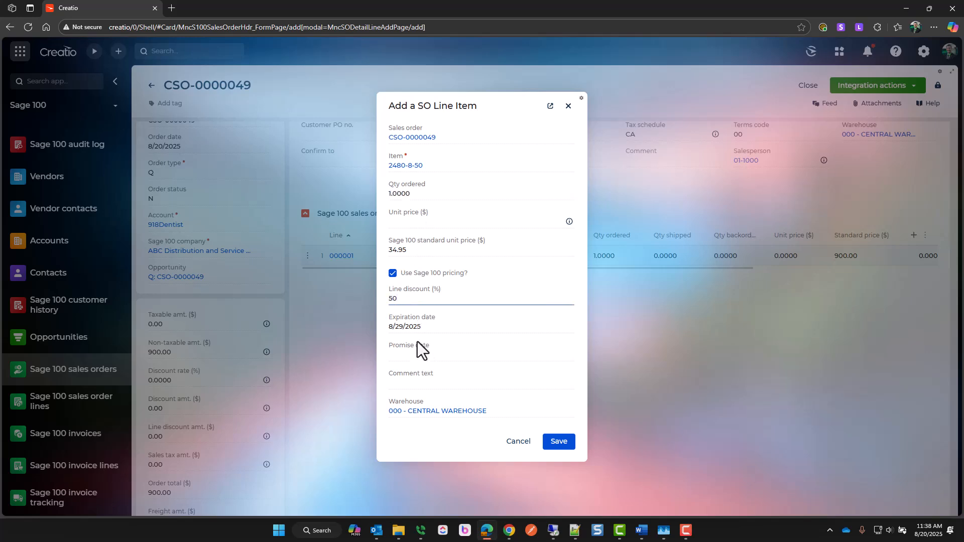
pyautogui.click(409, 355)
pyautogui.write('9/6')
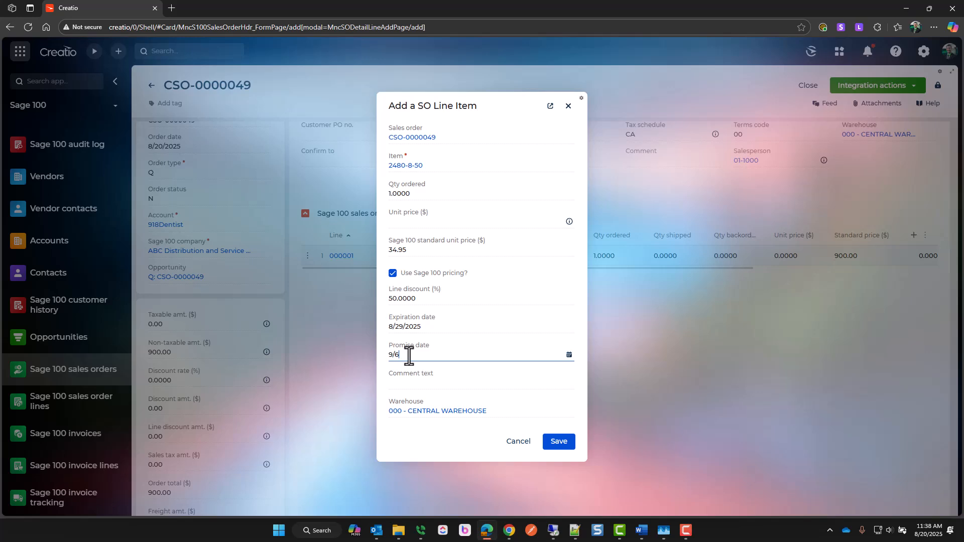
pyautogui.press('Tab')
pyautogui.write('50% off')
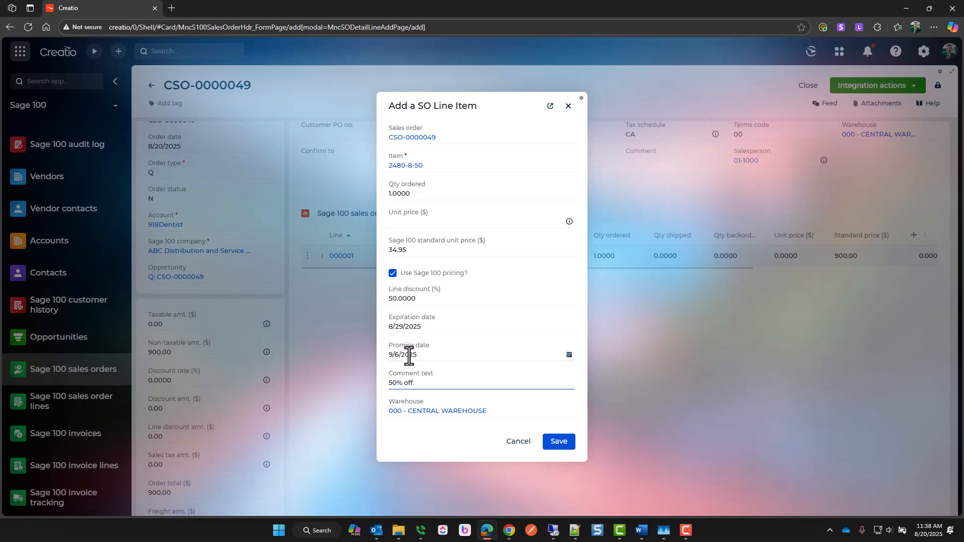
pyautogui.write(' accessories')
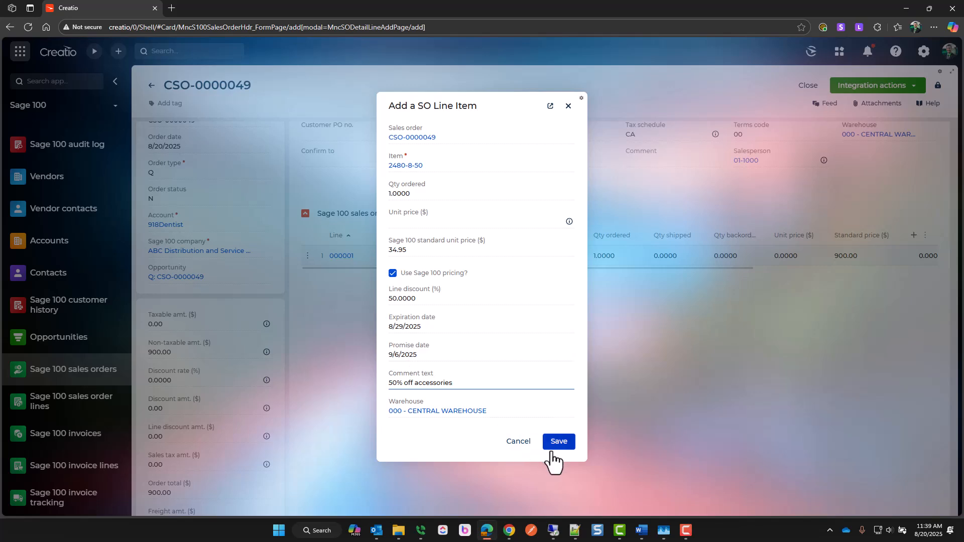
pyautogui.click(558, 442)
# Review the amounts on the order lines, fill in the Confirm to field with the contact's name and save the order
pyautogui.hscroll(3, 727, 276)
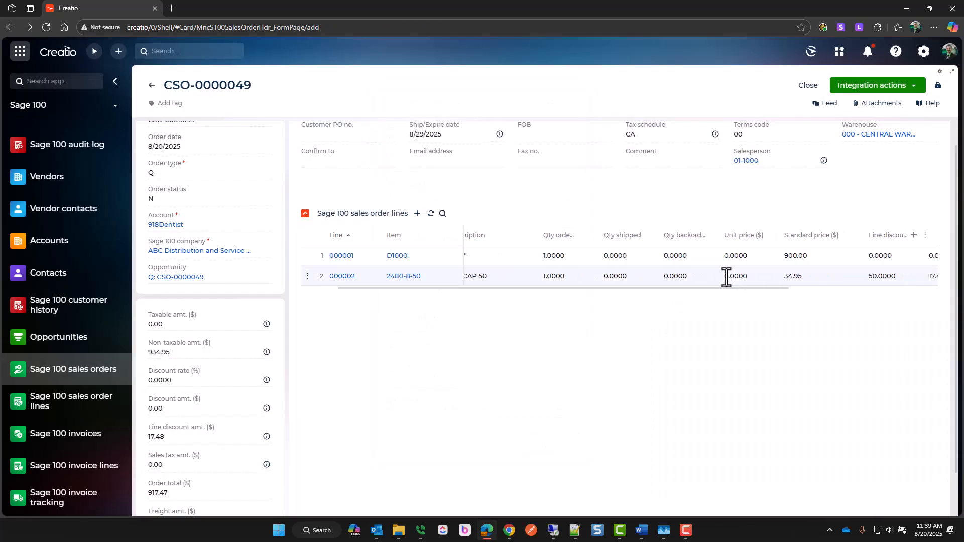
pyautogui.hscroll(5, 726, 276)
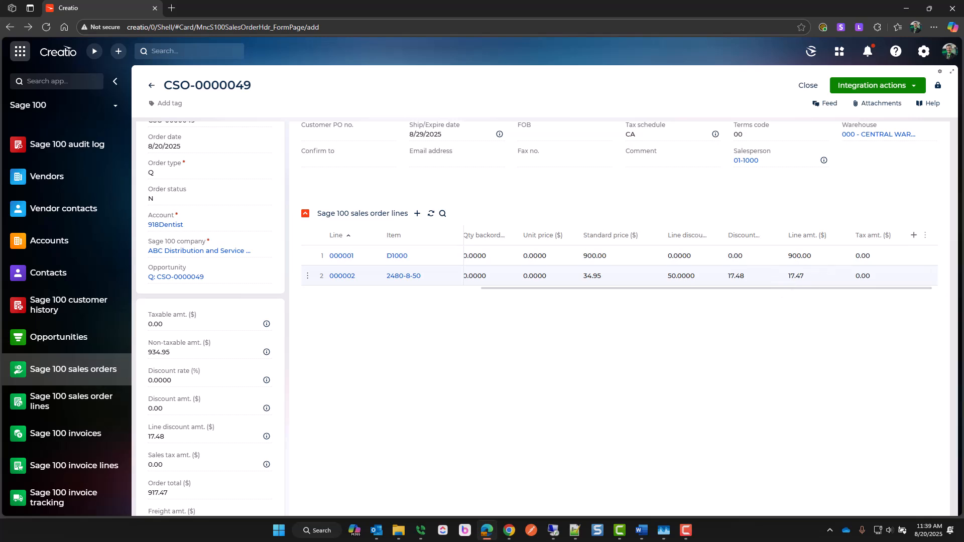
pyautogui.hscroll(-8, 776, 284)
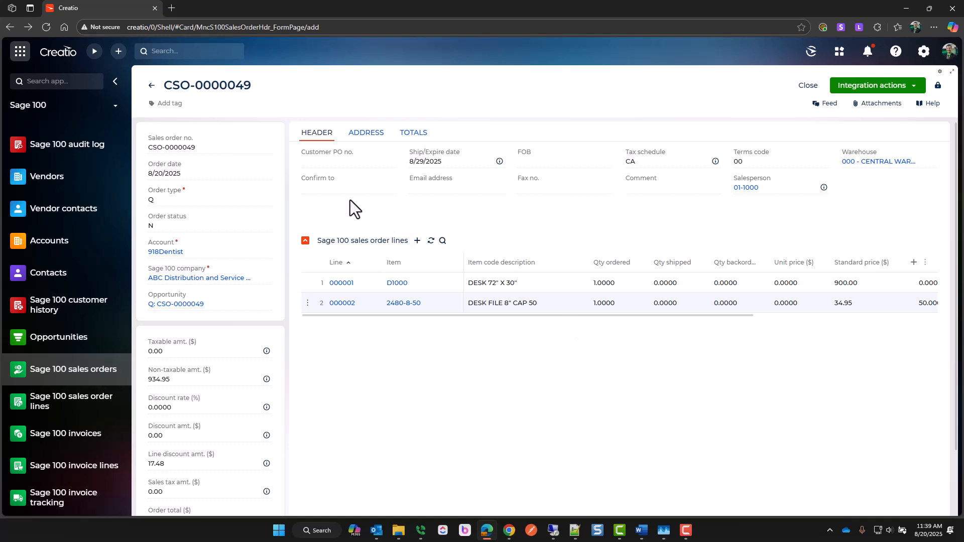
pyautogui.click(342, 190)
pyautogui.write('Parnam')
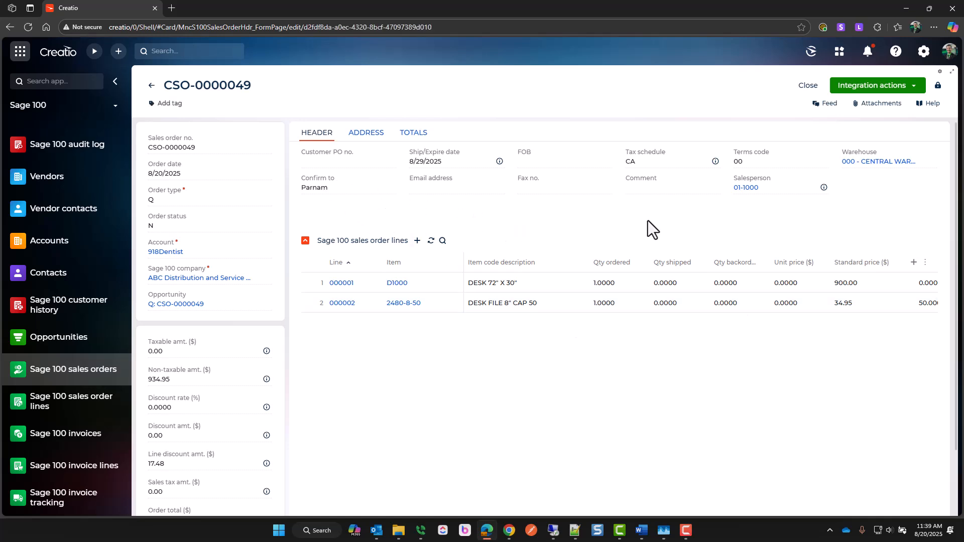
# Create the Sage 100 sales order from this record and proceed past the warning
pyautogui.click(852, 88)
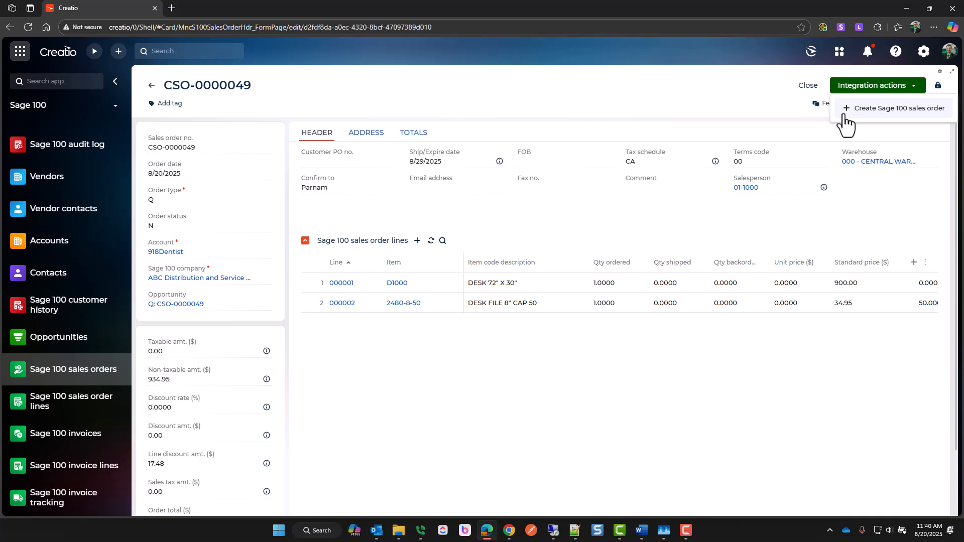
pyautogui.click(844, 116)
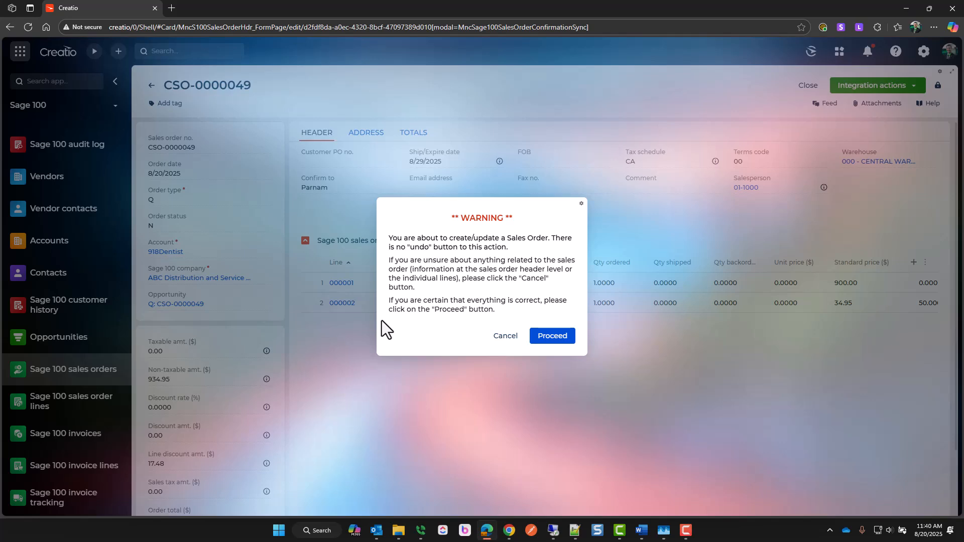
pyautogui.click(551, 342)
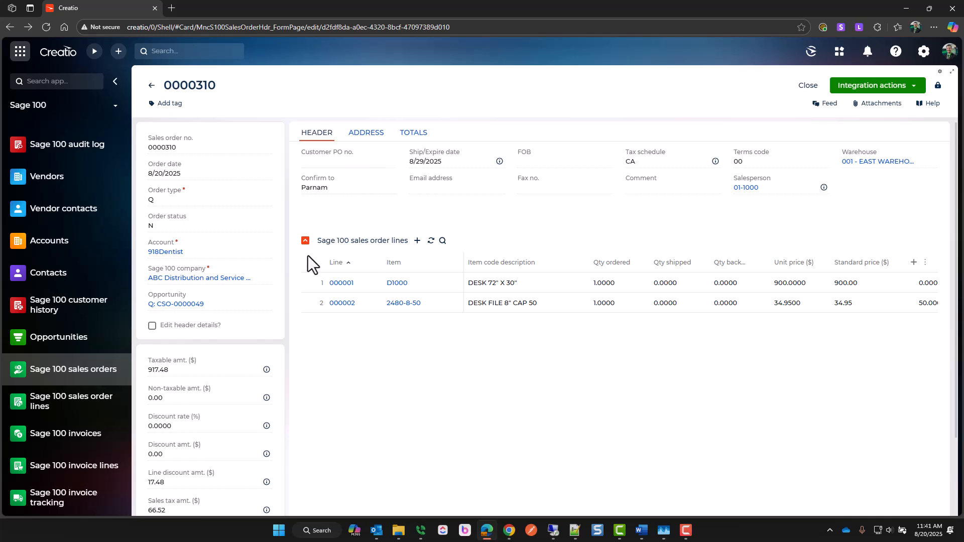
# Review the synced order's totals and switch to Sage 100 in the remote desktop
pyautogui.scroll(-2, 285, 405)
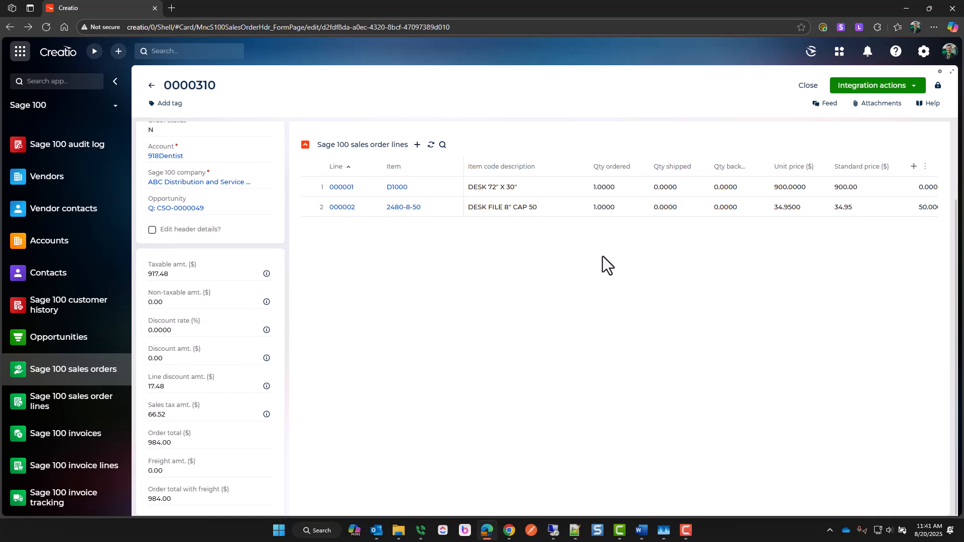
pyautogui.scroll(3, 602, 256)
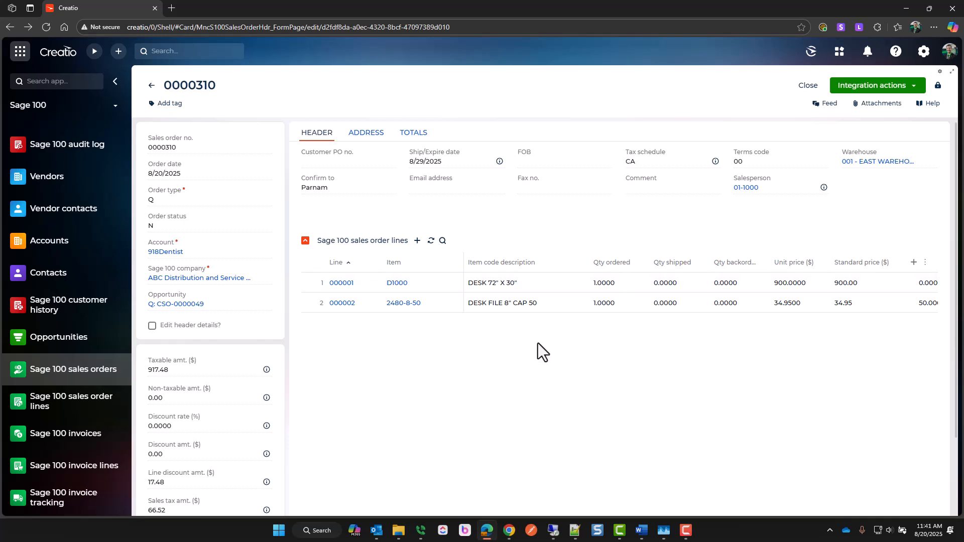
pyautogui.click(553, 531)
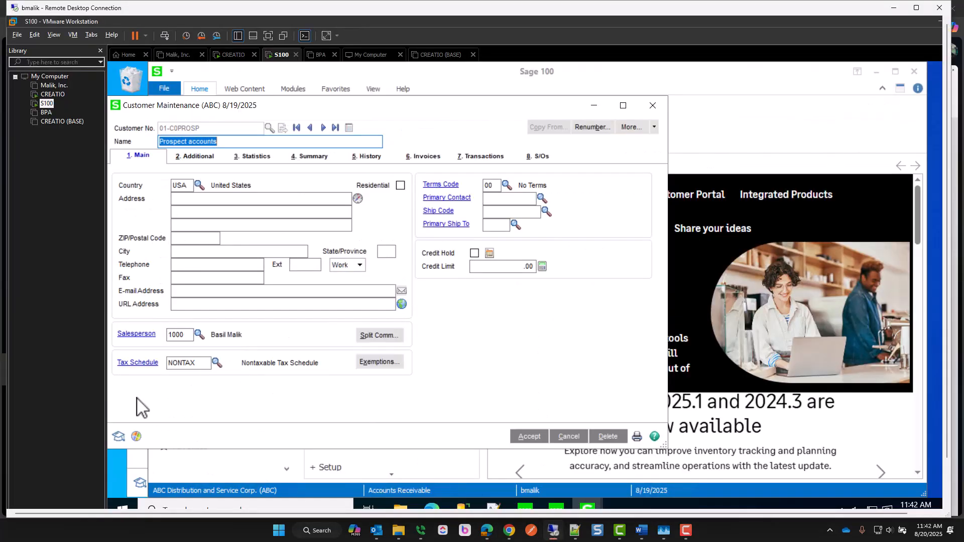
# Open the latest quote in Sage 100 Sales Order Entry, check its header, addresses, lines and totals, close it and switch back to Creatio
pyautogui.click(131, 458)
pyautogui.click(309, 159)
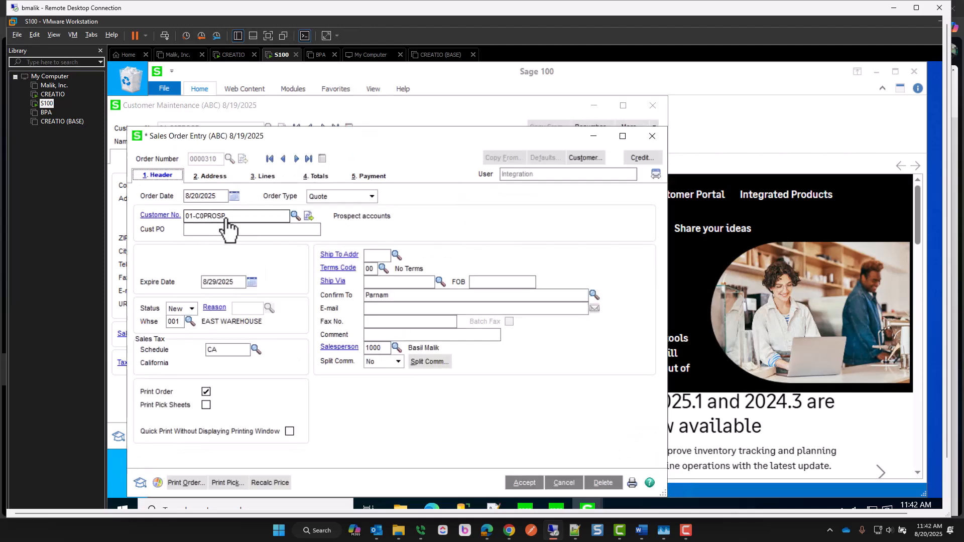
pyautogui.click(214, 180)
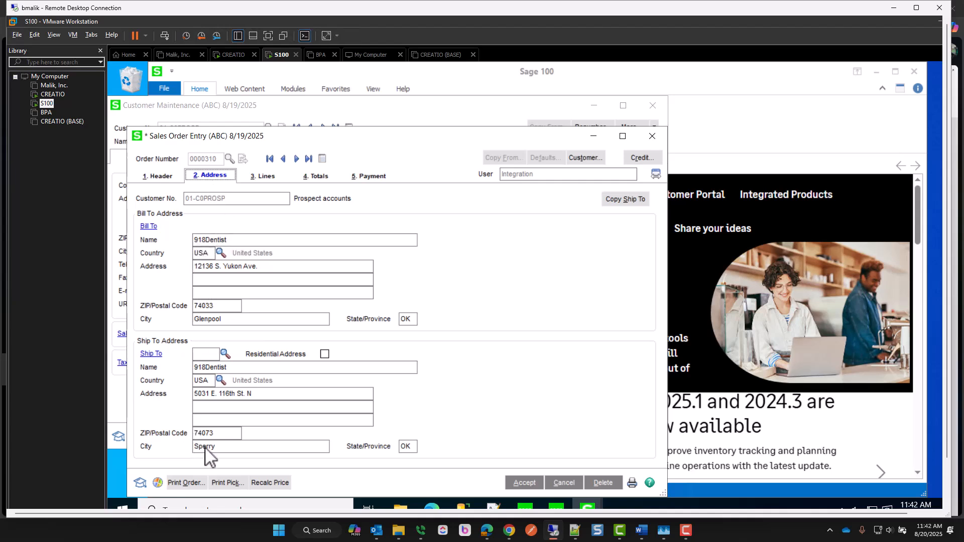
pyautogui.click(263, 177)
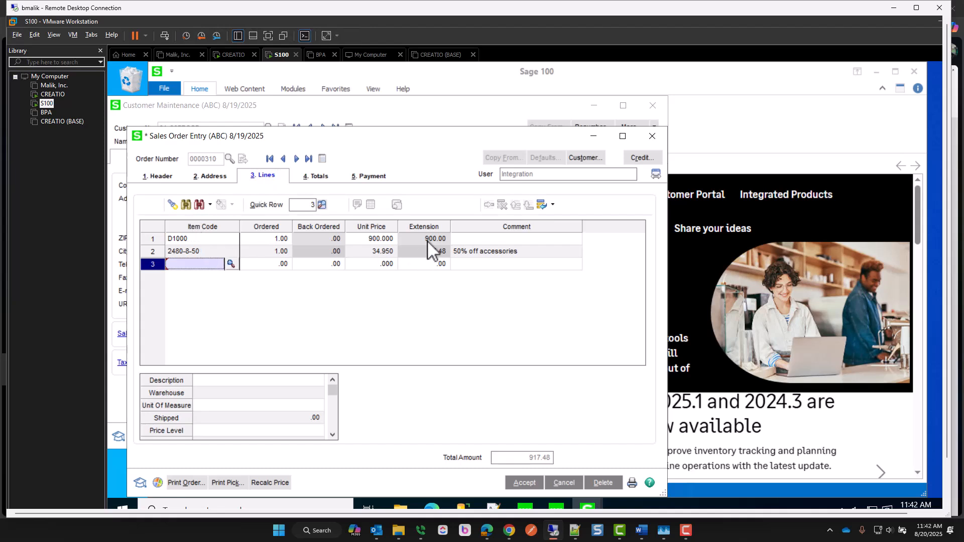
pyautogui.click(314, 180)
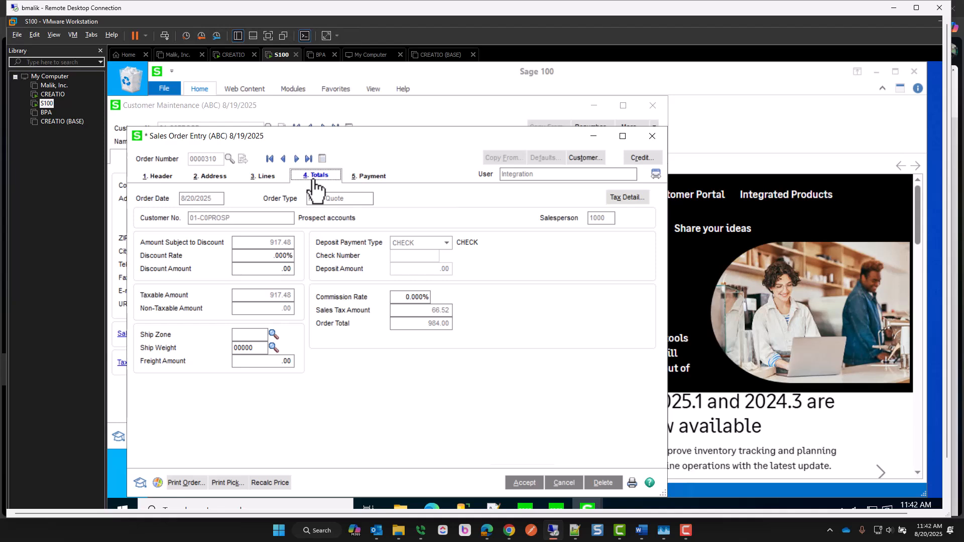
pyautogui.click(151, 179)
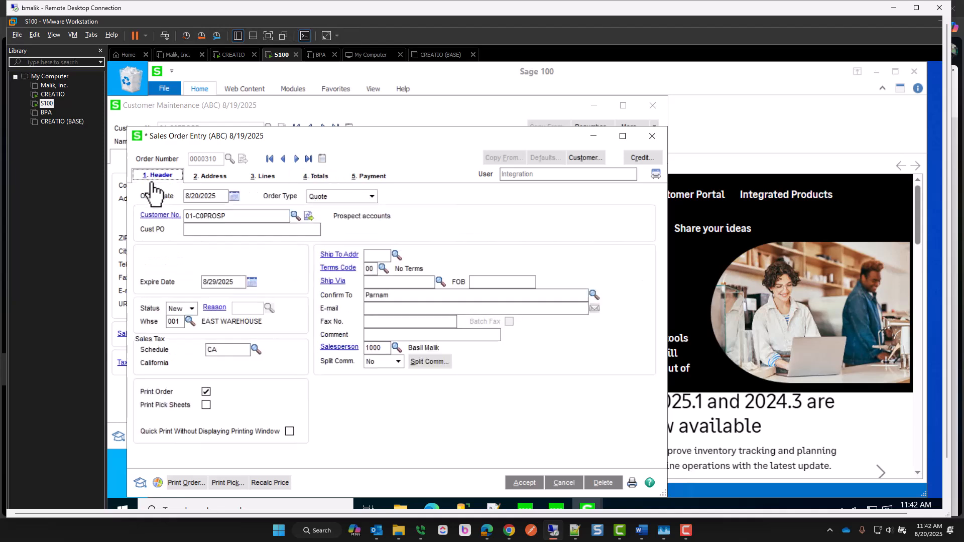
pyautogui.click(560, 485)
pyautogui.click(491, 531)
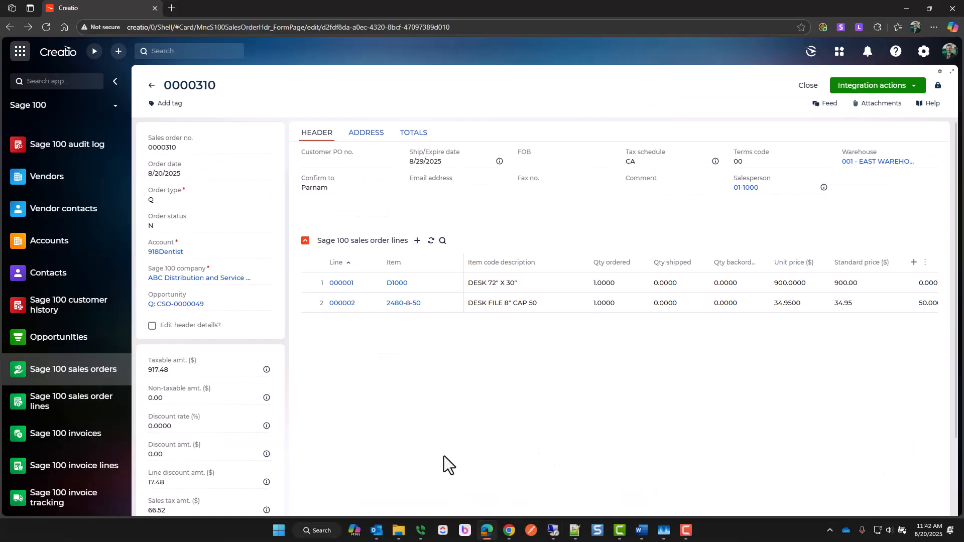
# Set the ordered quantity to 2 on both the D1000 and 2480-8-50 order lines and save the changes
pyautogui.doubleClick(608, 284)
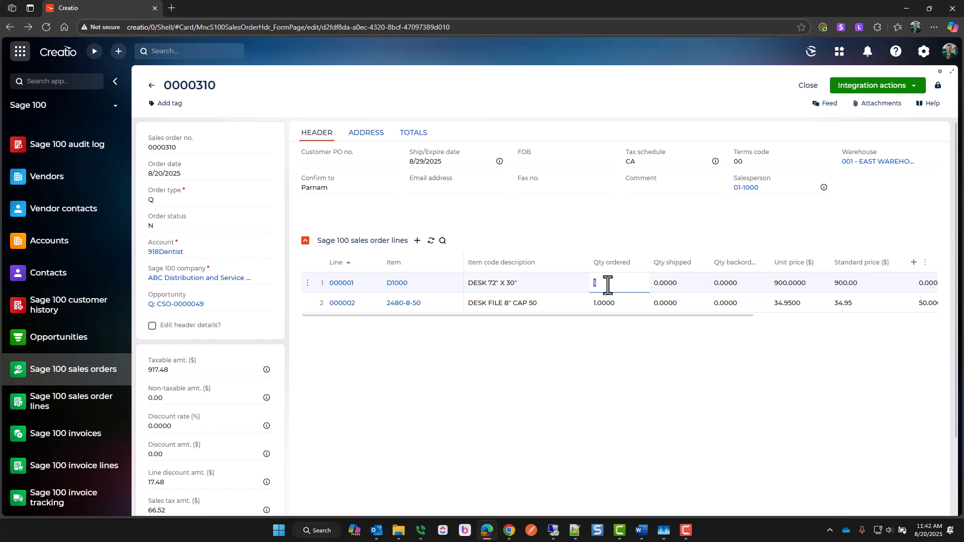
pyautogui.write('2')
pyautogui.doubleClick(601, 309)
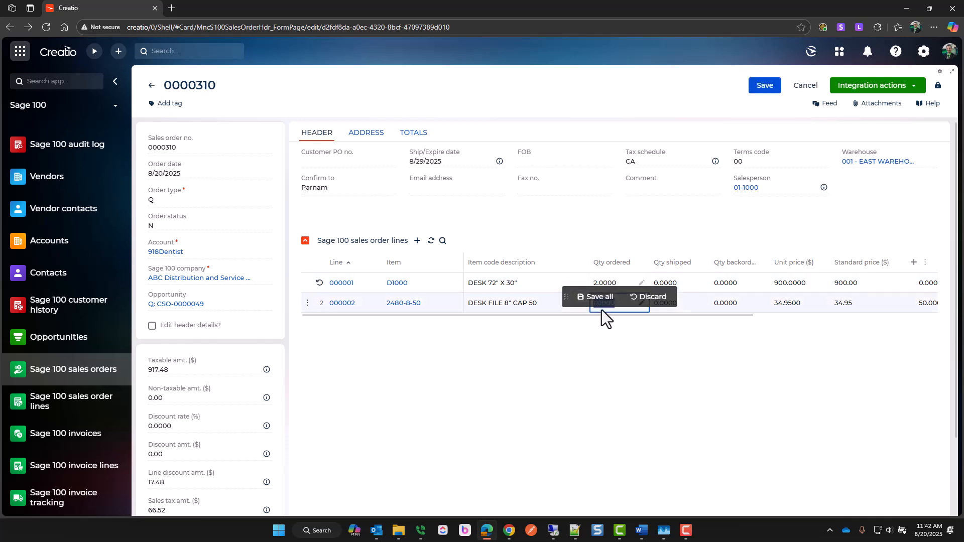
pyautogui.write('2')
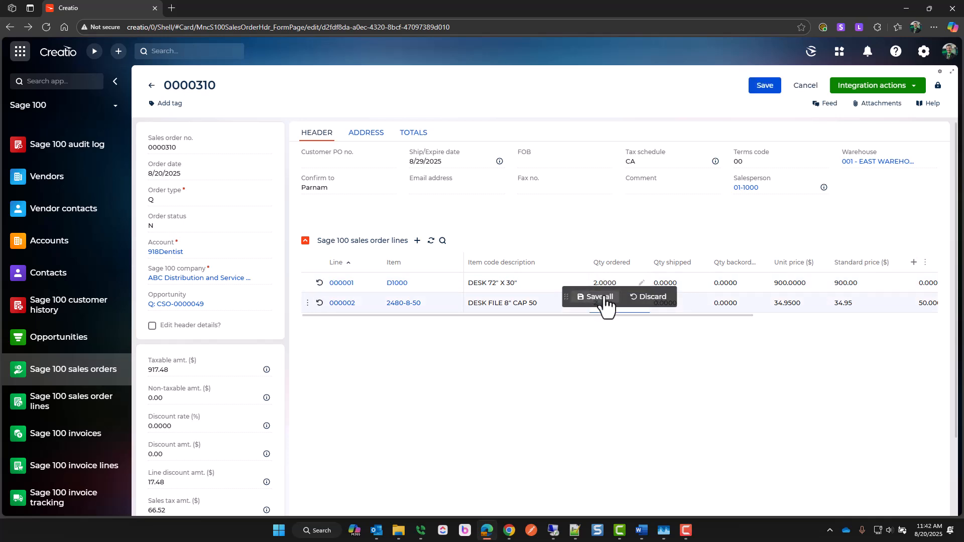
pyautogui.click(602, 299)
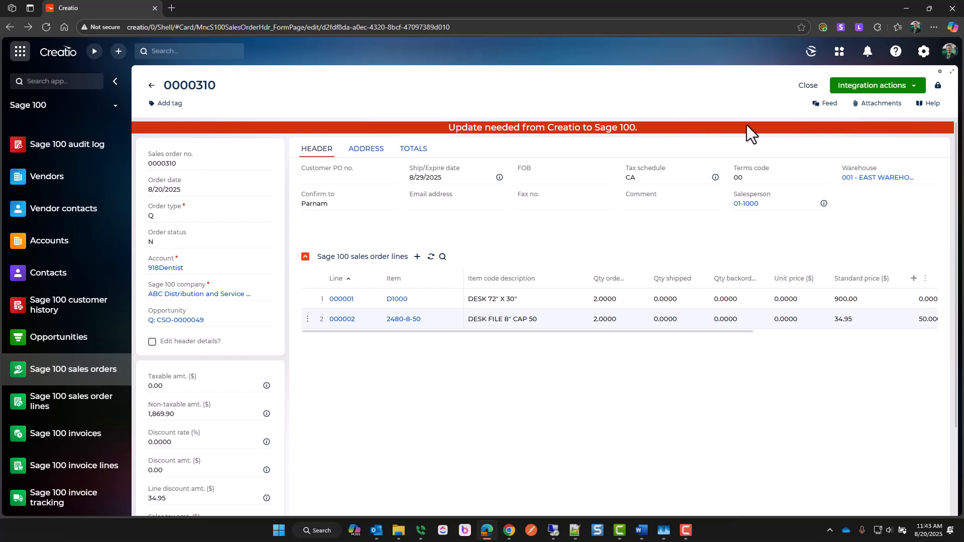
# Update the Sage 100 sales order with the changed quantities, proceed past the warning and review the recalculated totals
pyautogui.click(876, 89)
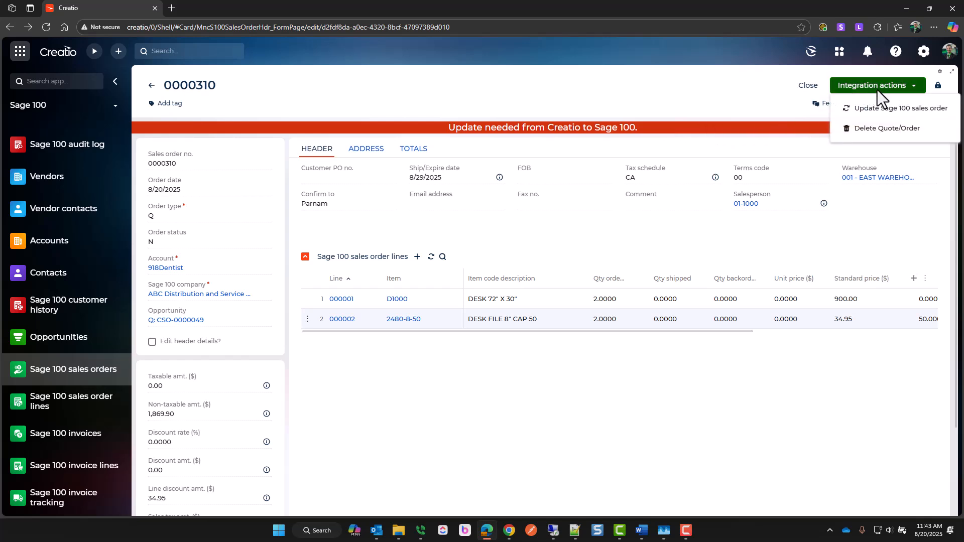
pyautogui.click(873, 115)
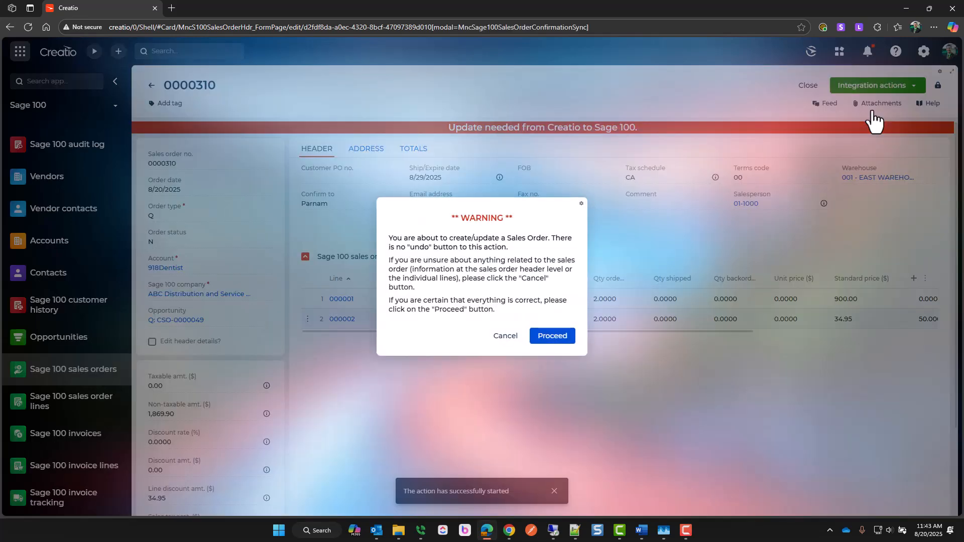
pyautogui.click(550, 336)
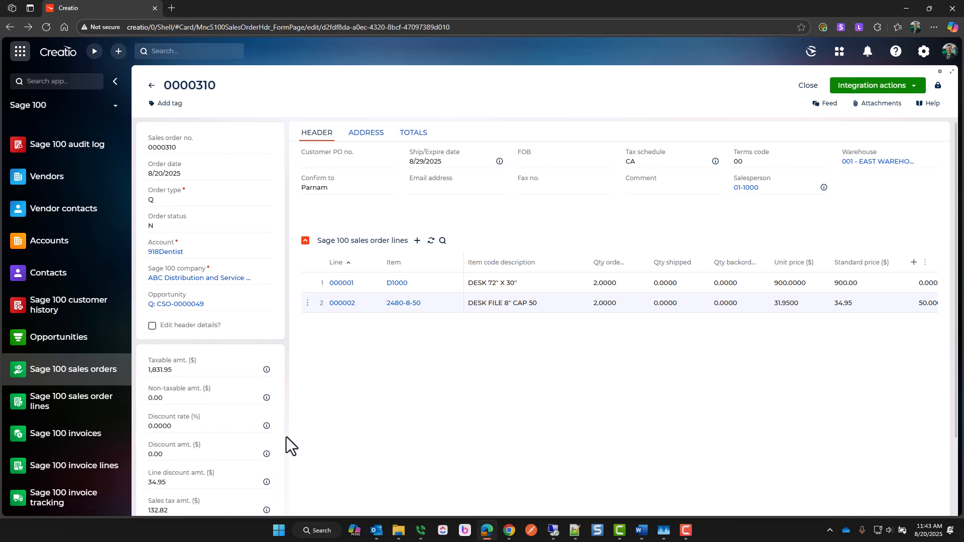
pyautogui.scroll(-3, 286, 437)
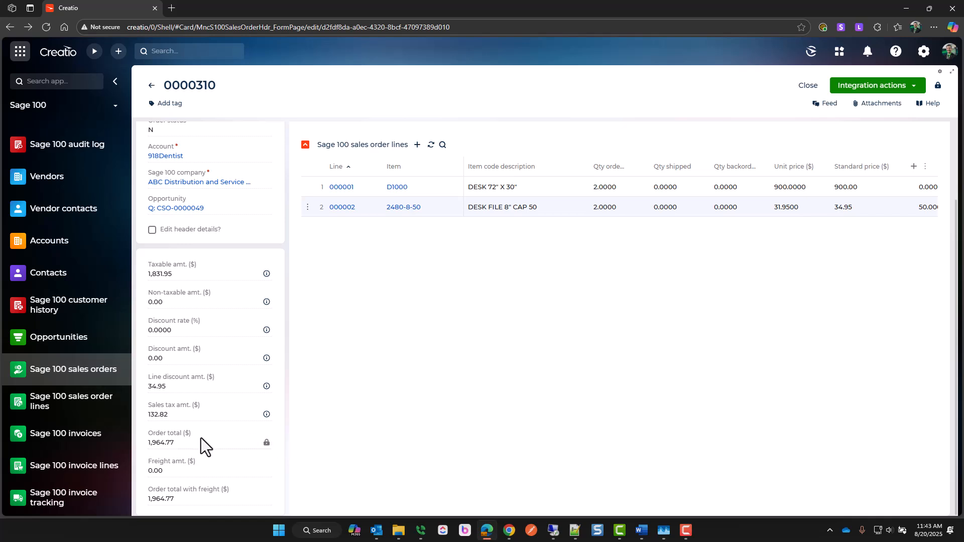
pyautogui.scroll(1, 407, 390)
pyautogui.scroll(3, 408, 389)
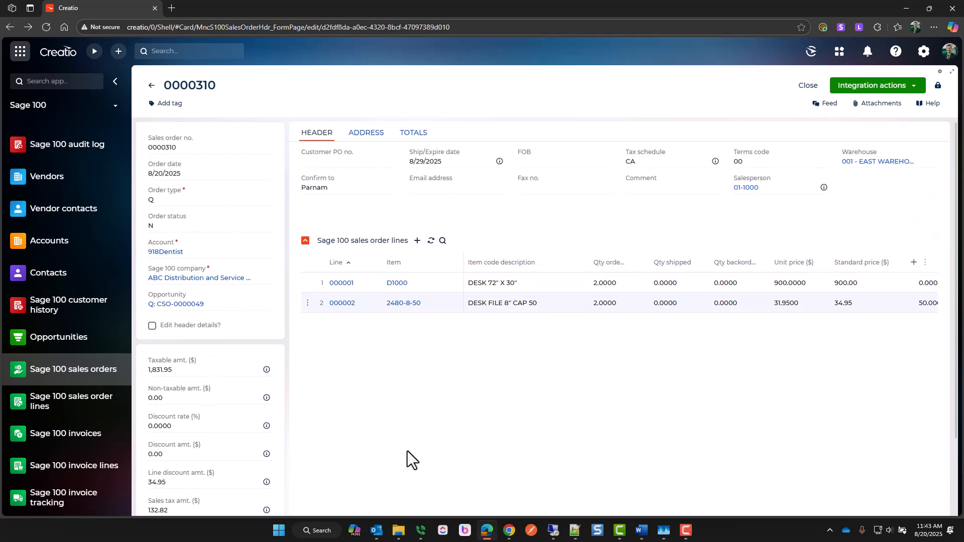
# Switch to Sage 100, check the lines of the updated quote, close it and return to Creatio
pyautogui.click(553, 531)
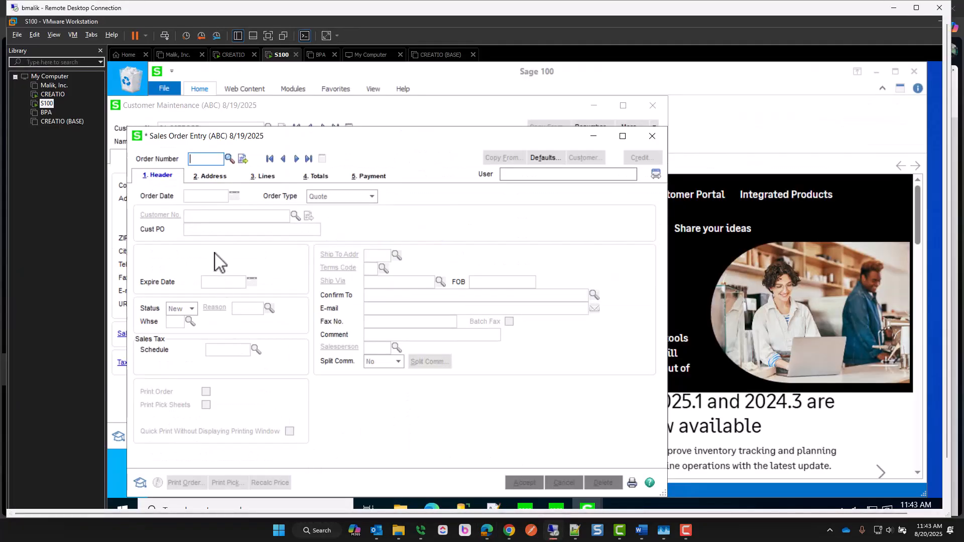
pyautogui.click(266, 178)
pyautogui.click(560, 483)
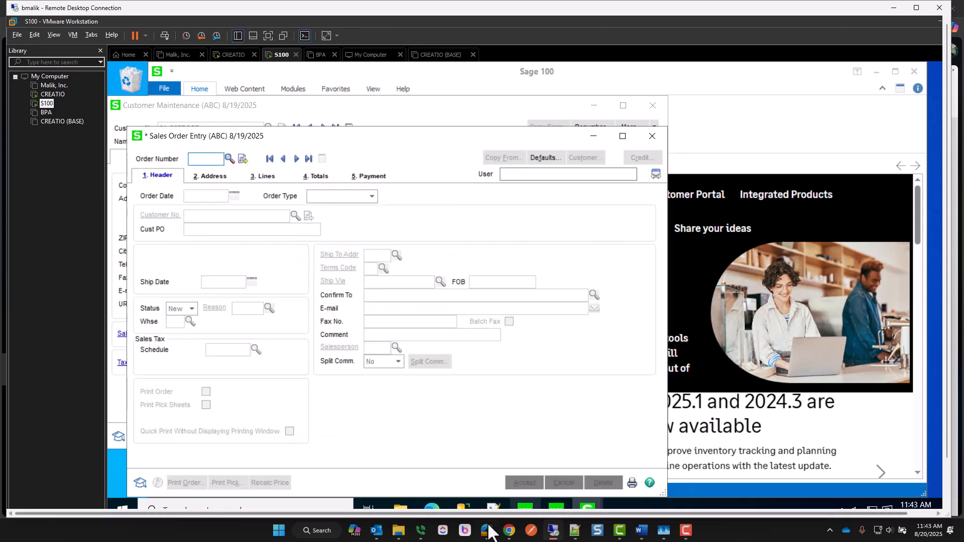
pyautogui.moveTo(488, 531)
pyautogui.click(475, 503)
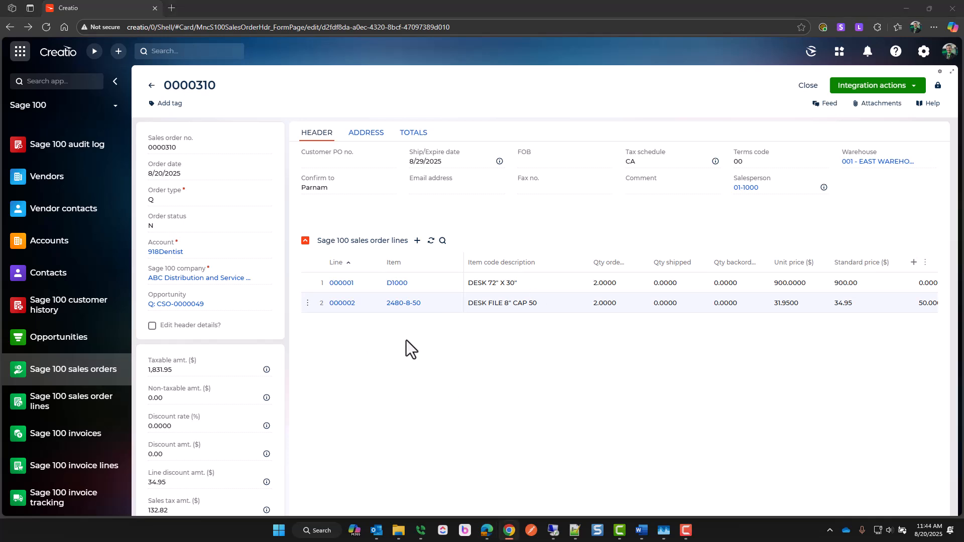
# Try to promote the 918Dentist quote to a Sage 100 standard order
pyautogui.click(844, 89)
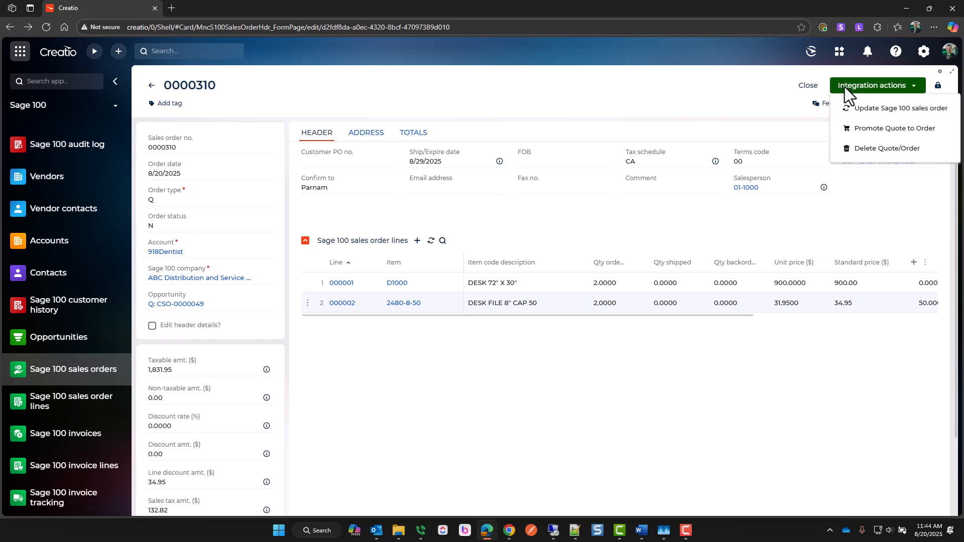
pyautogui.click(872, 130)
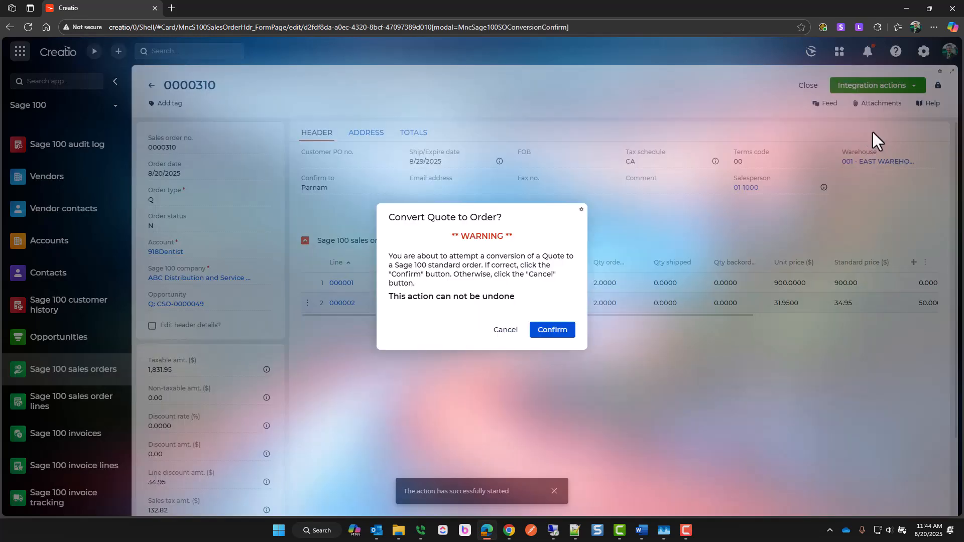
pyautogui.click(552, 330)
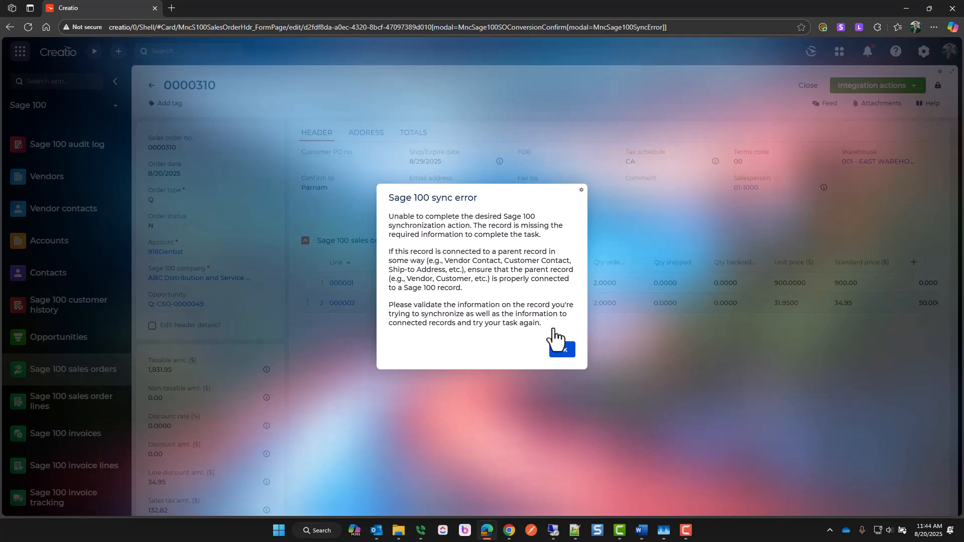
pyautogui.click(558, 349)
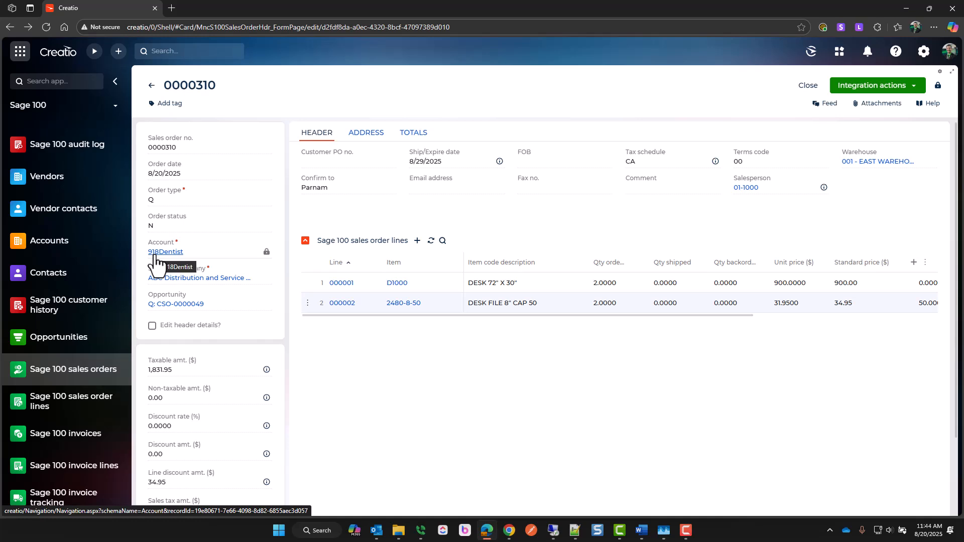
# Open the 918Dentist account, start creating its Sage 100 customer and read the sync form's fields and guidance
pyautogui.click(156, 253)
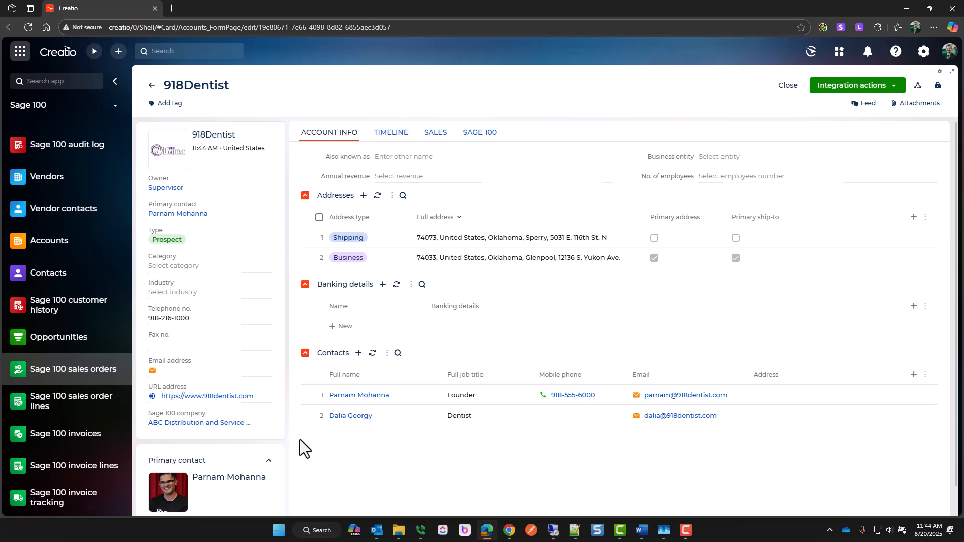
pyautogui.click(848, 86)
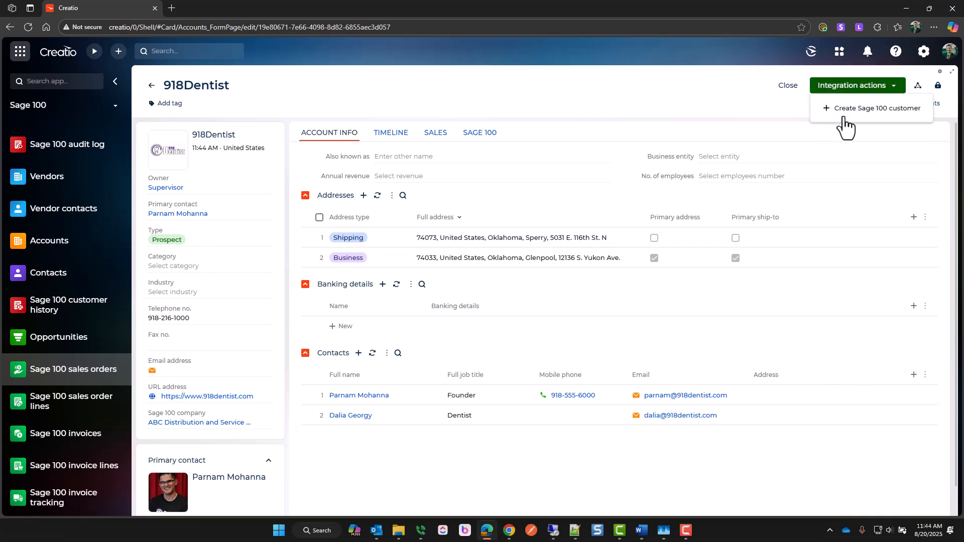
pyautogui.click(843, 116)
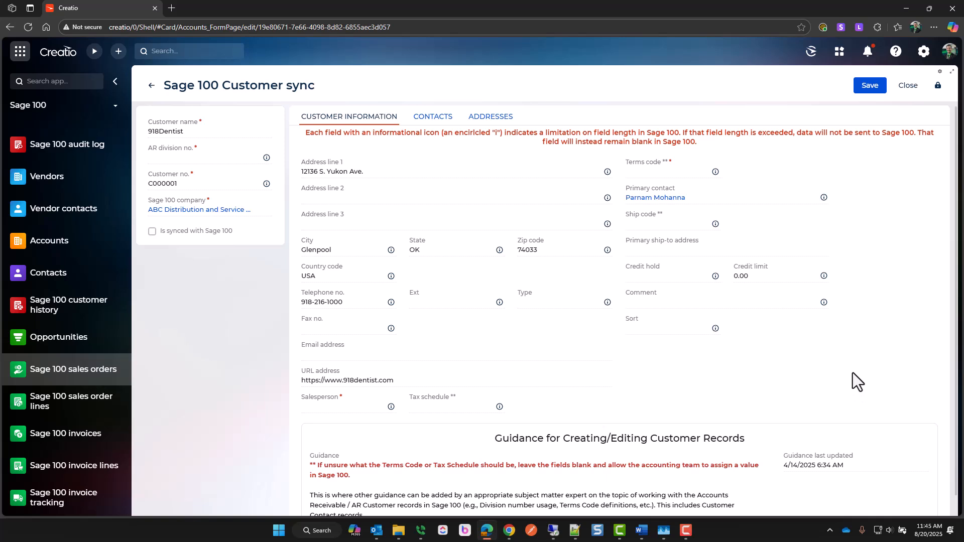
pyautogui.scroll(-1, 852, 372)
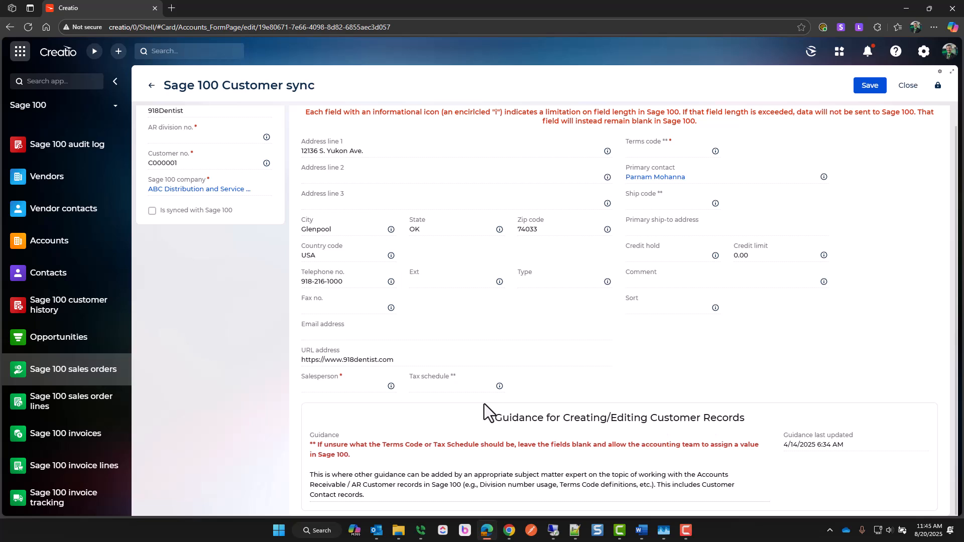
pyautogui.scroll(1, 484, 403)
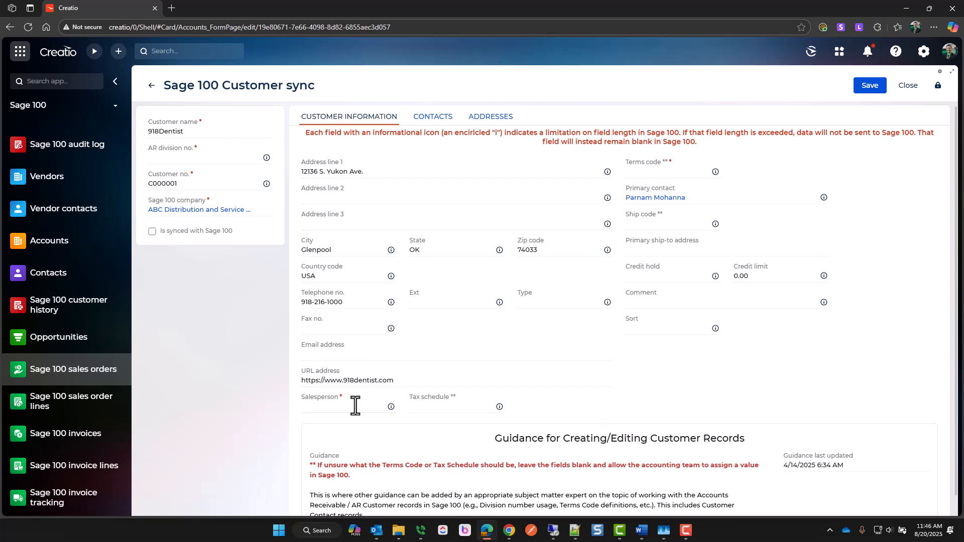
# Set the telephone type to W, credit hold to N, credit limit to 1000, terms code to 00 and salesperson to 1000
pyautogui.click(562, 303)
pyautogui.write('W')
pyautogui.click(667, 278)
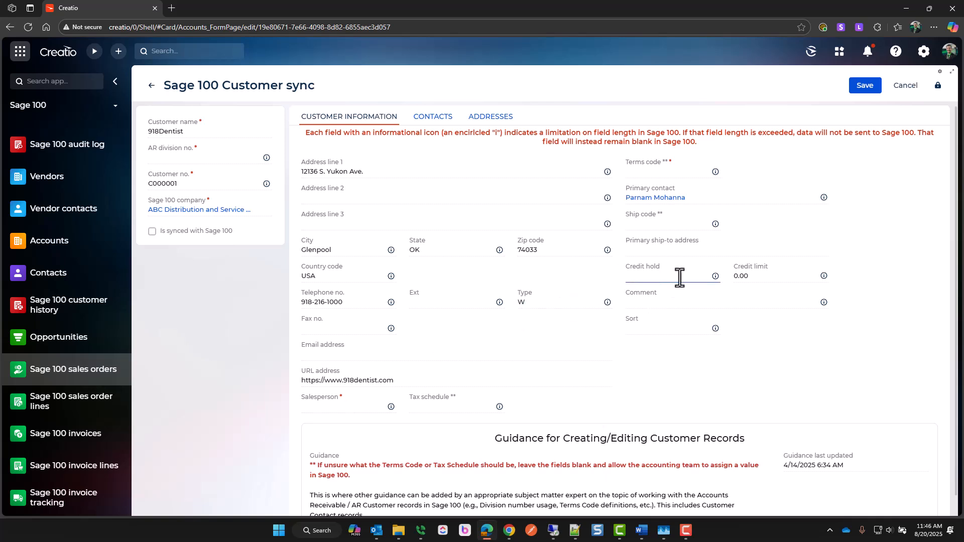
pyautogui.write('N')
pyautogui.click(745, 278)
pyautogui.write('1000')
pyautogui.click(649, 171)
pyautogui.write('00')
pyautogui.click(338, 407)
pyautogui.write('1000')
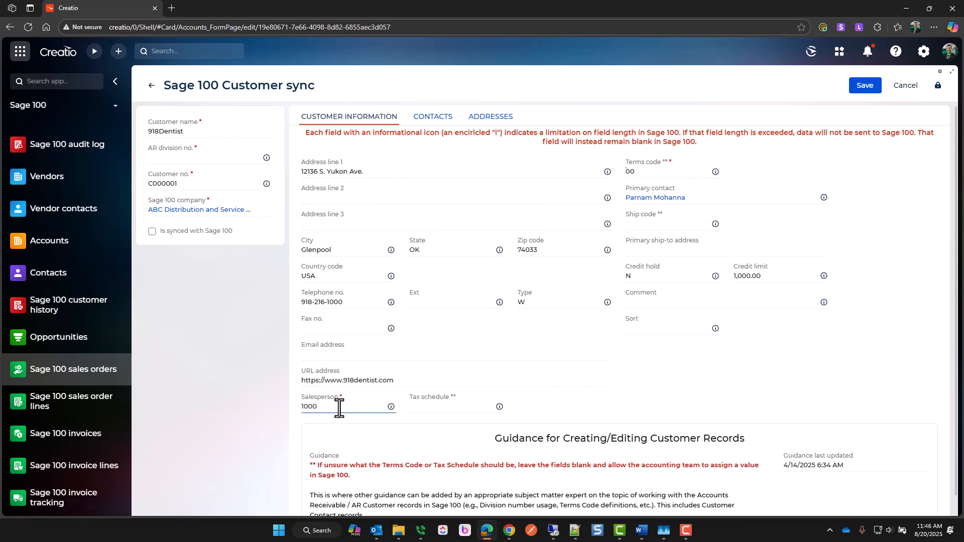
pyautogui.scroll(-1, 338, 408)
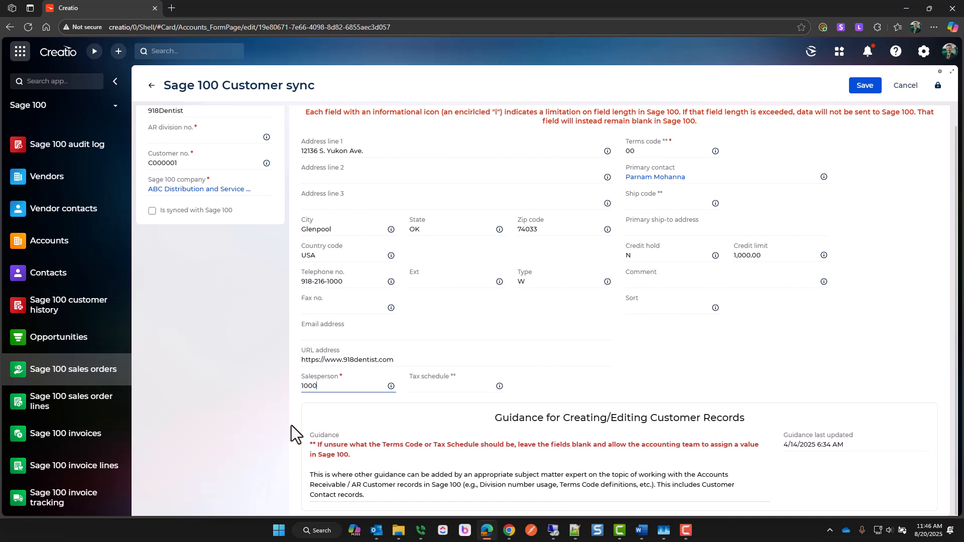
pyautogui.scroll(1, 291, 426)
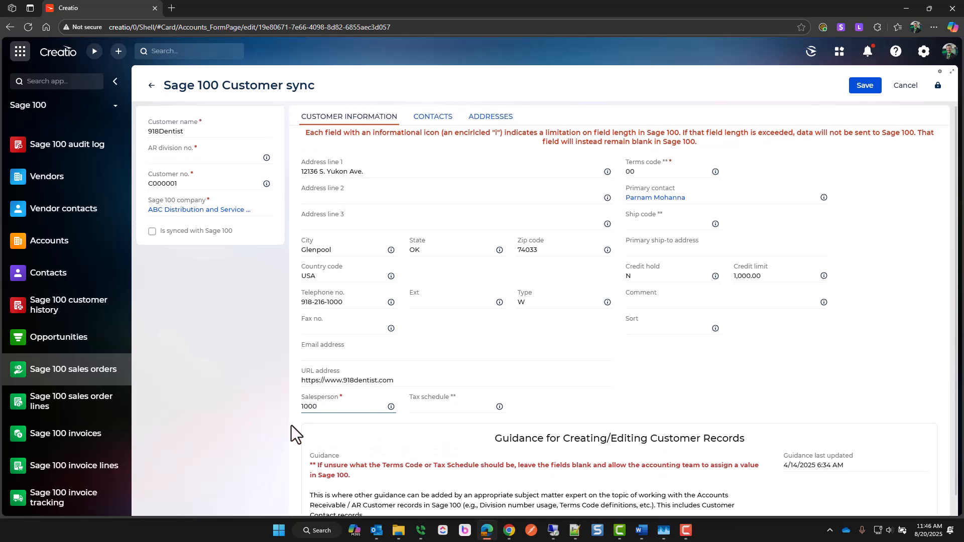
# Mark both unsynchronized contacts for syncing to Sage 100 and save the contact changes
pyautogui.click(430, 118)
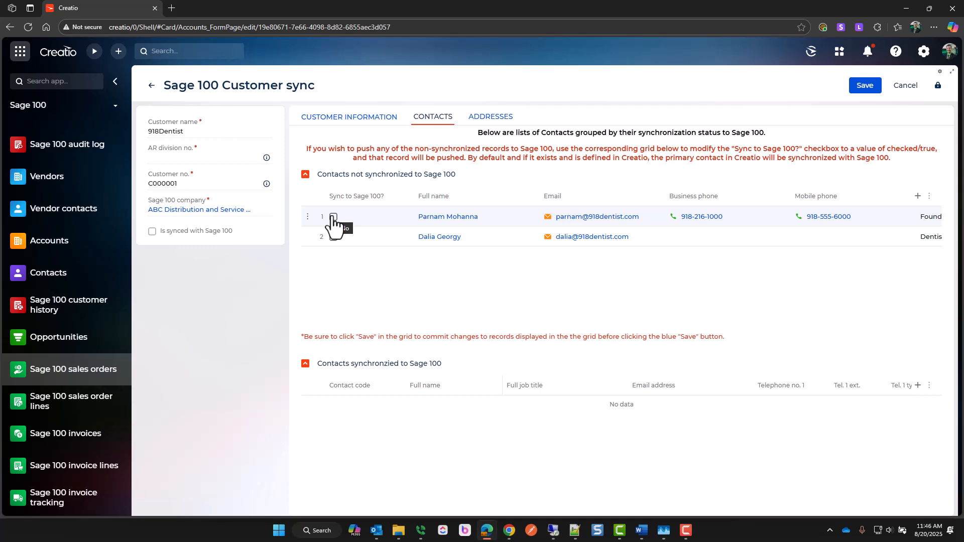
pyautogui.click(725, 242)
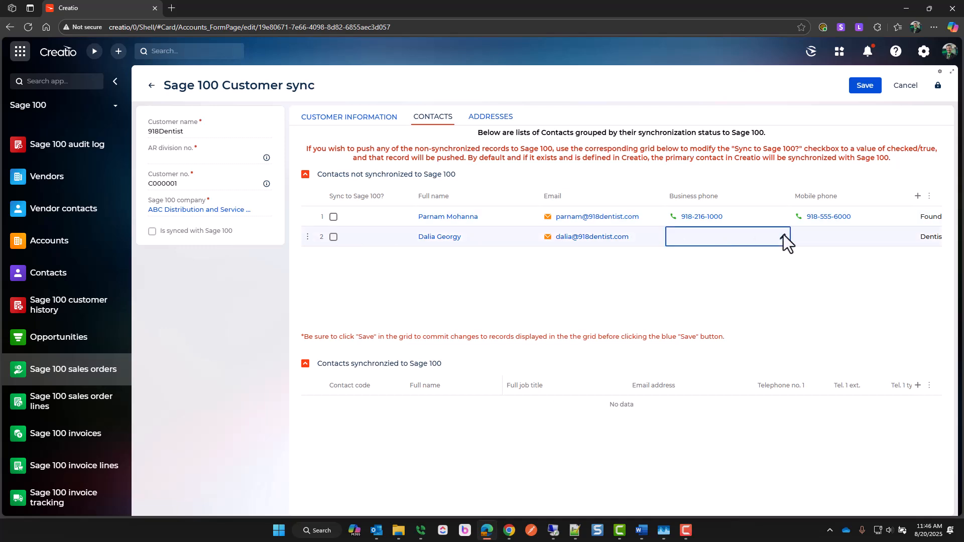
pyautogui.click(824, 231)
pyautogui.hscroll(5, 824, 231)
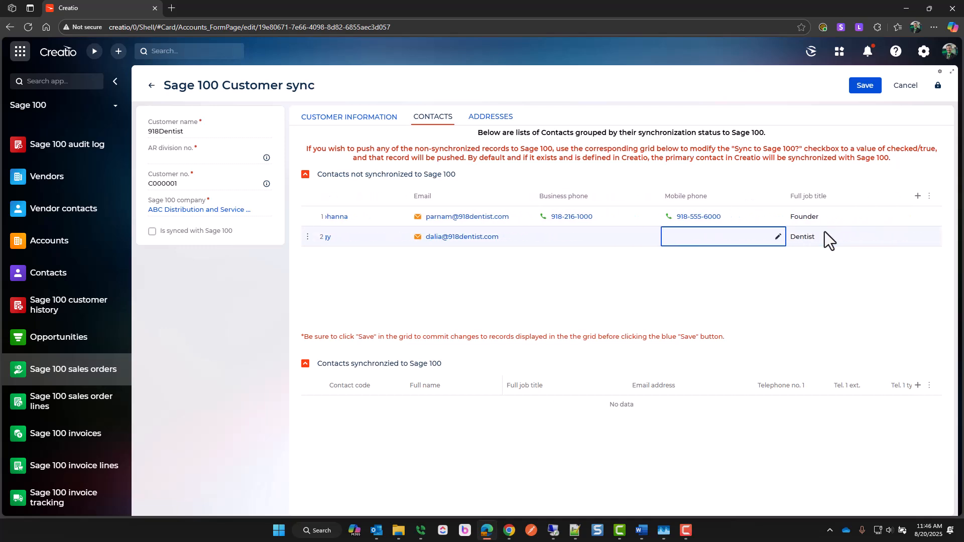
pyautogui.hscroll(-5, 824, 231)
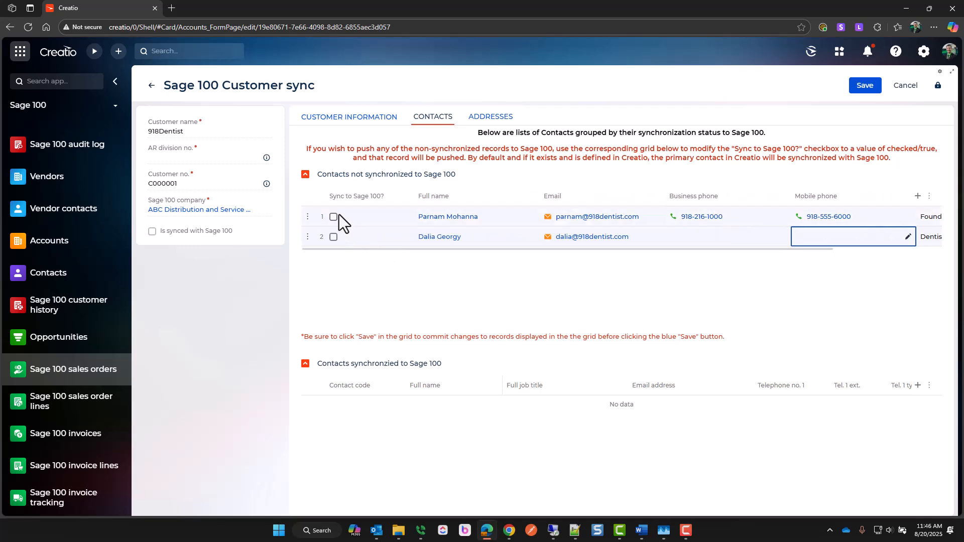
pyautogui.click(334, 220)
pyautogui.click(333, 237)
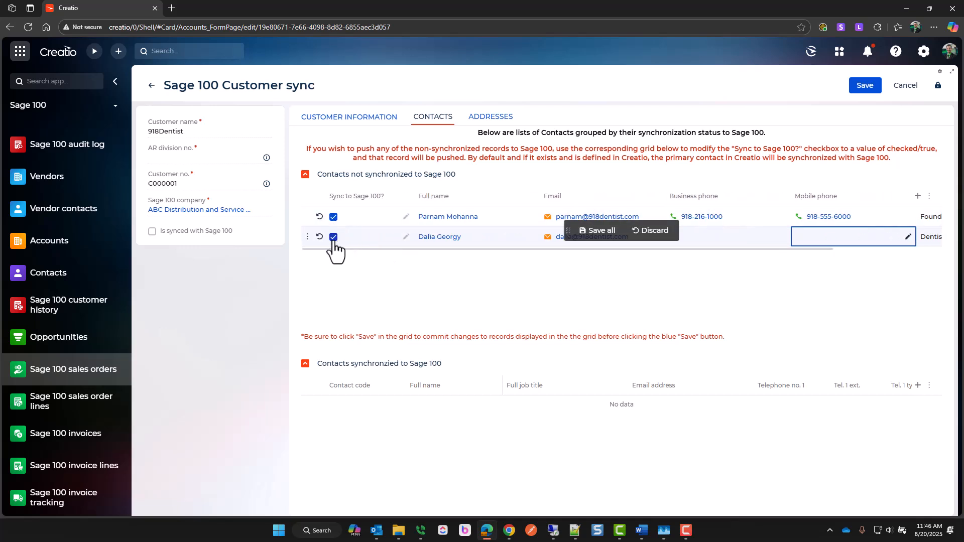
pyautogui.click(612, 235)
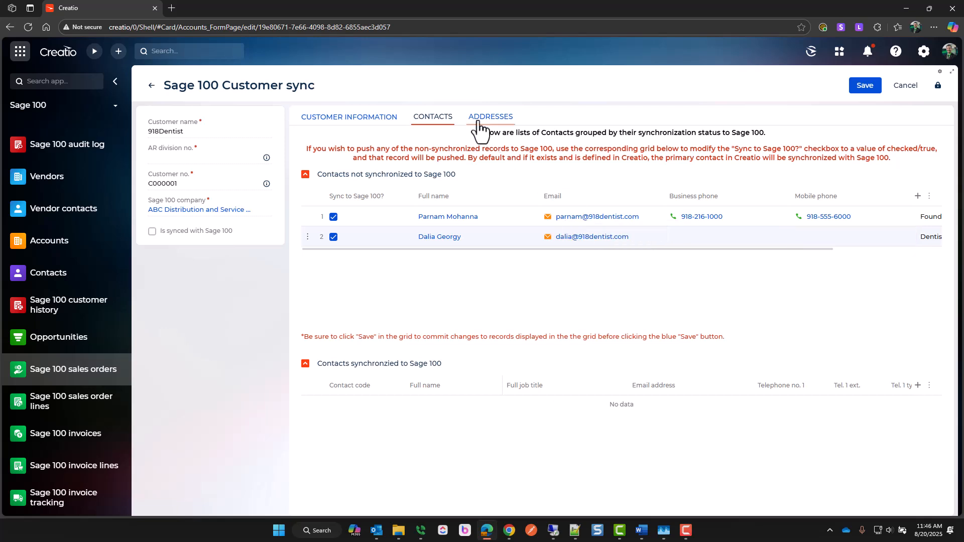
# Mark both unsynchronized account addresses for syncing to Sage 100 and save the address changes
pyautogui.click(487, 126)
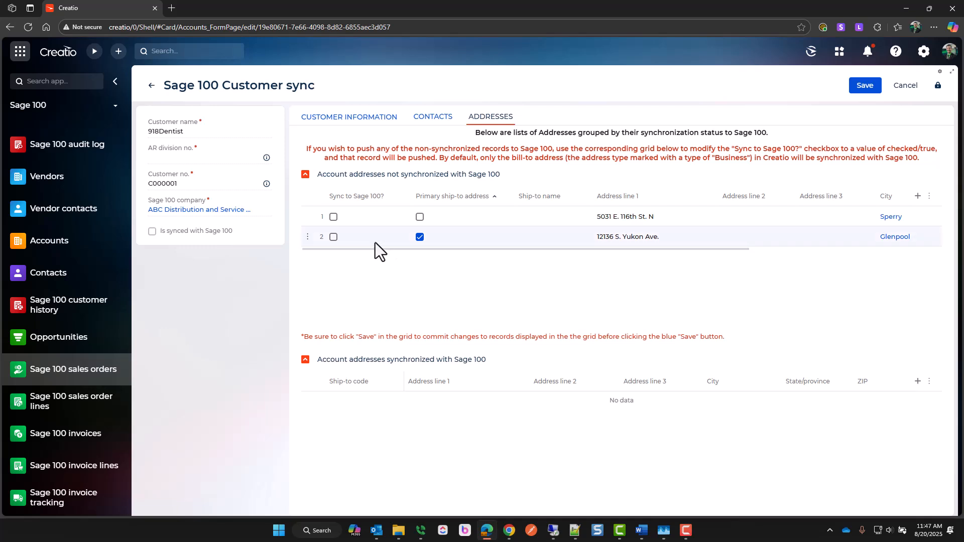
pyautogui.click(333, 237)
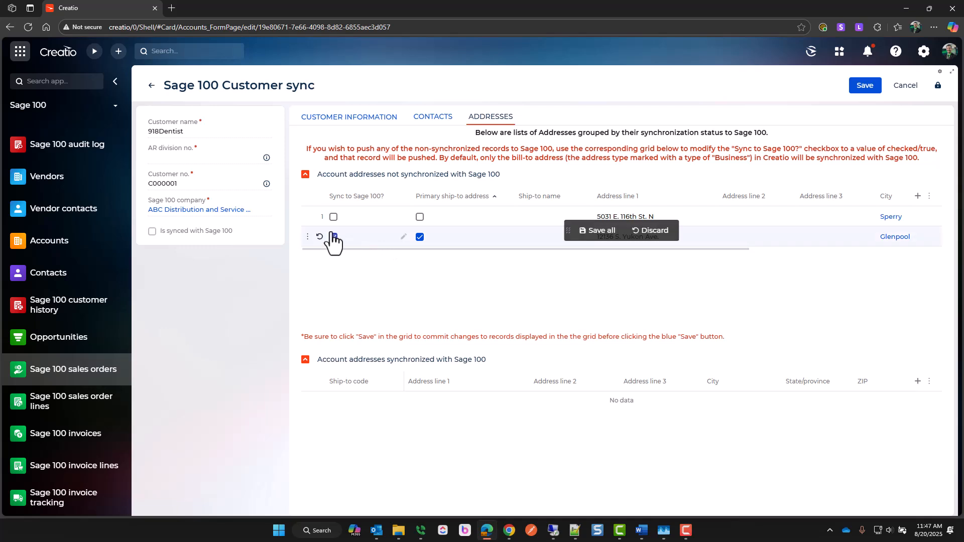
pyautogui.click(333, 217)
pyautogui.click(598, 230)
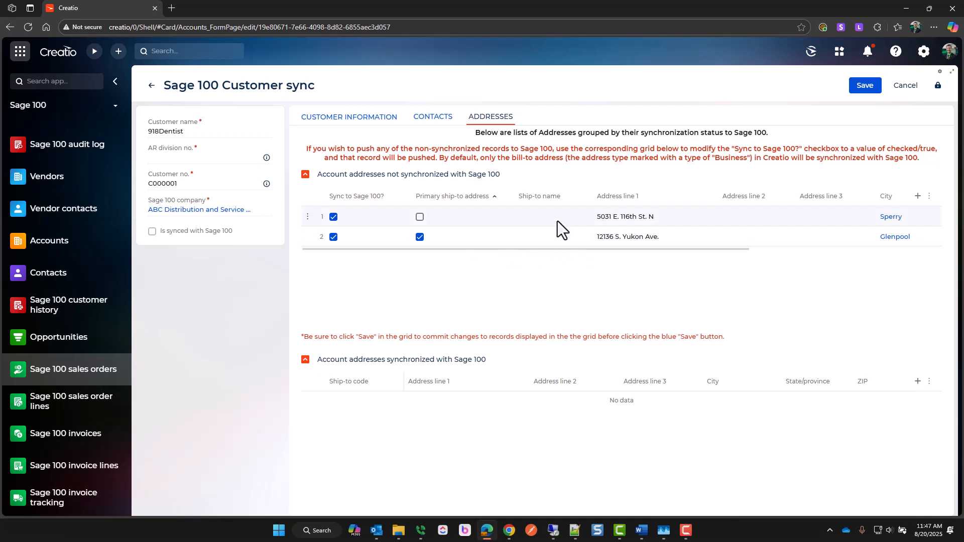
# Name the Sperry ship-to address "Sperry office" and the Glenpool one "HQ", and save both address rows
pyautogui.click(539, 220)
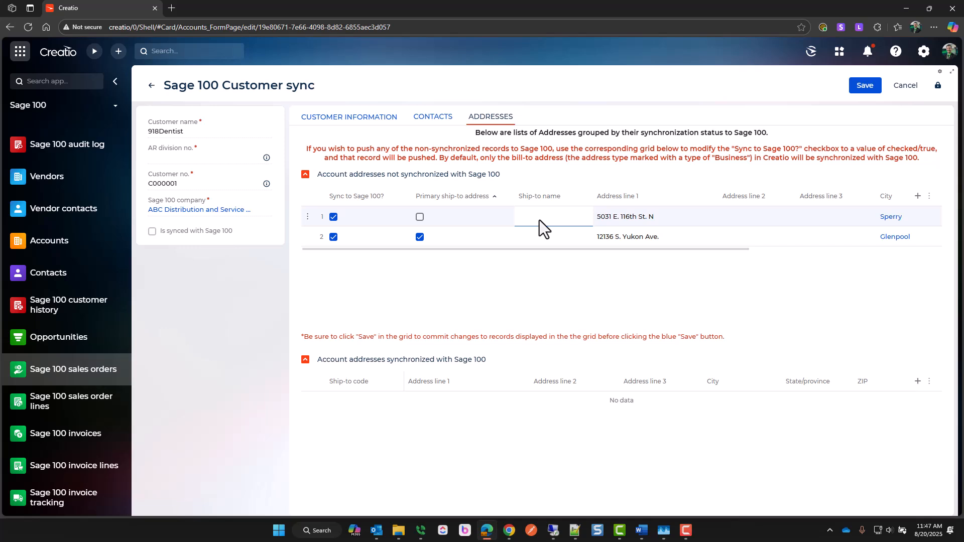
pyautogui.write('Sperry office')
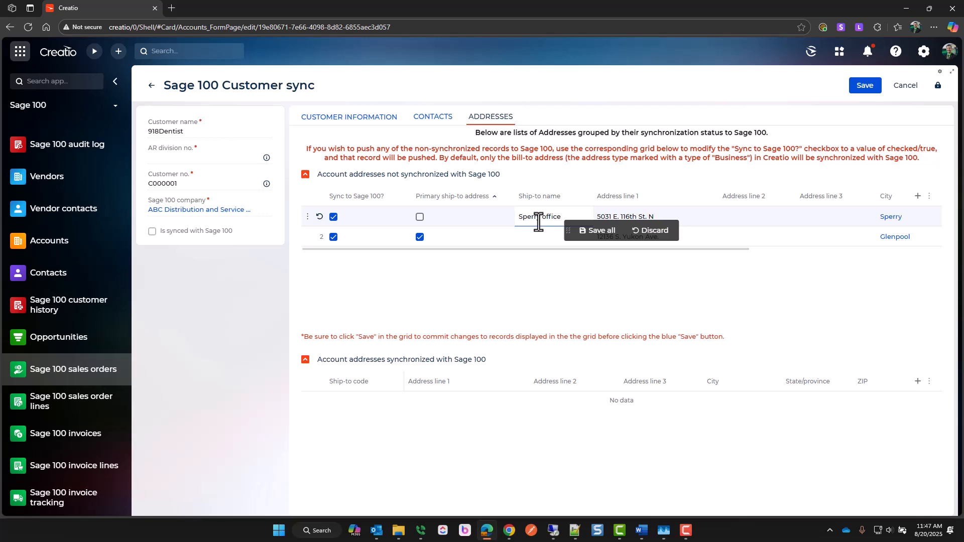
pyautogui.click(539, 234)
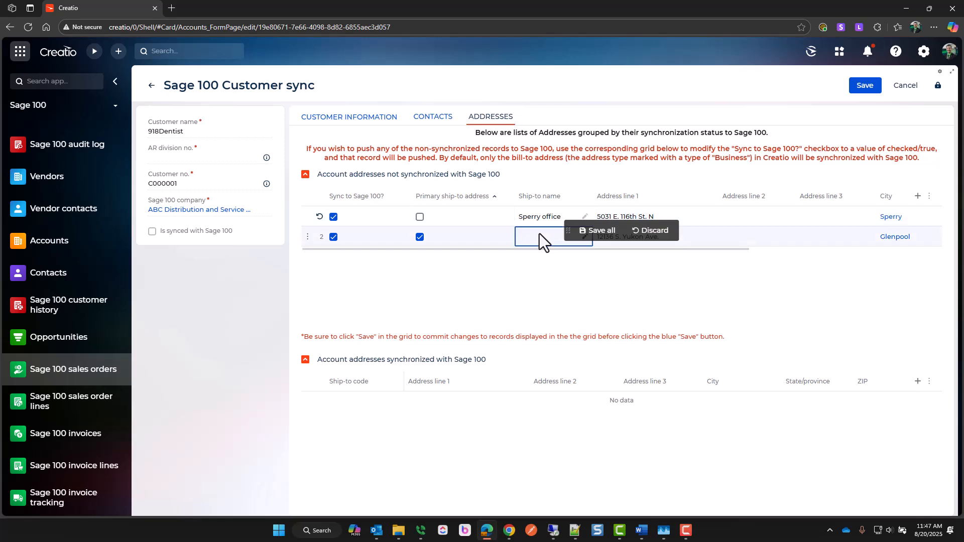
pyautogui.write('HQ')
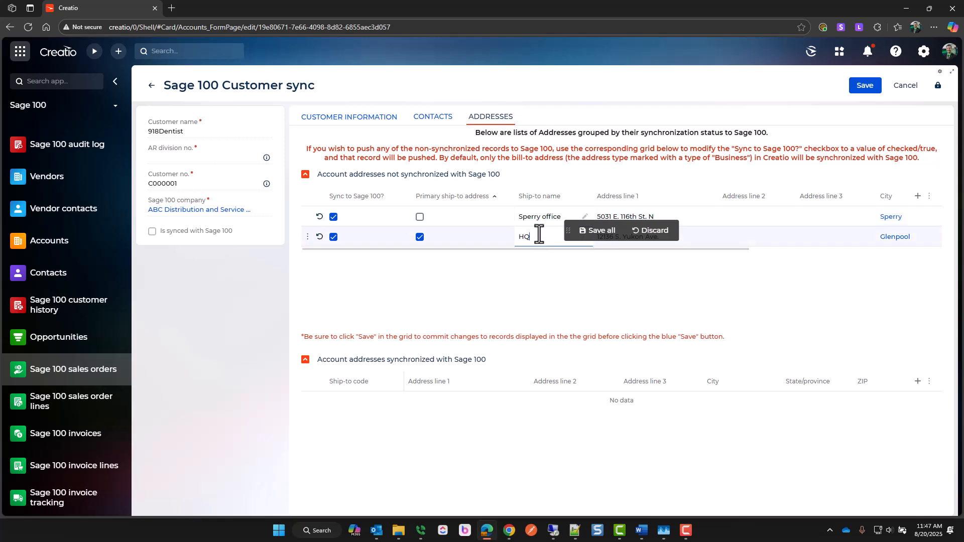
pyautogui.click(587, 231)
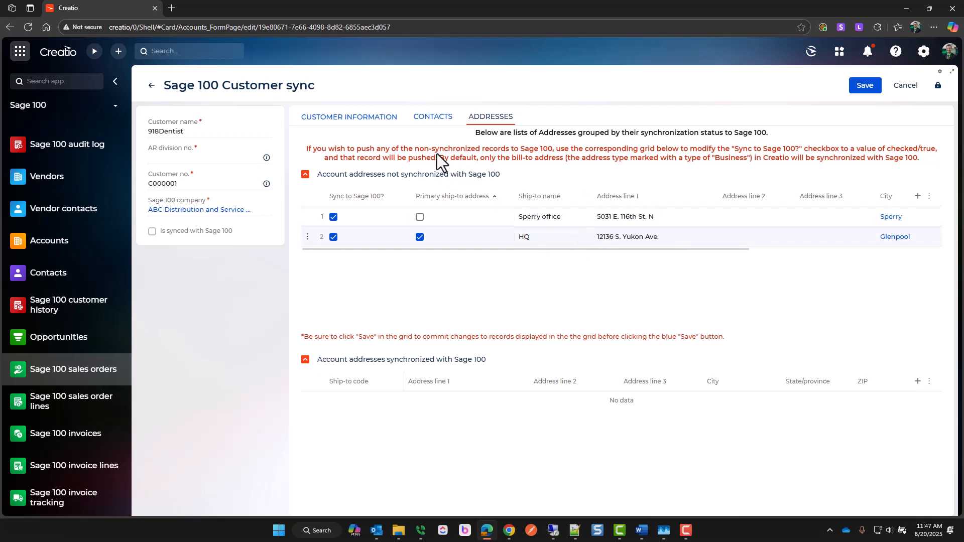
# Set the customer's tax schedule to CA and AR division number to 01, and save the Sage 100 customer sync
pyautogui.click(426, 119)
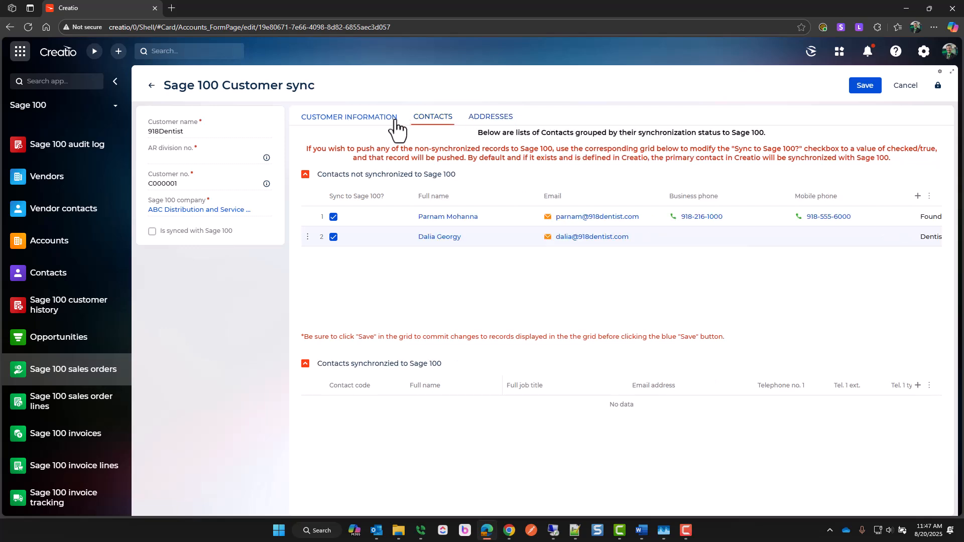
pyautogui.click(372, 122)
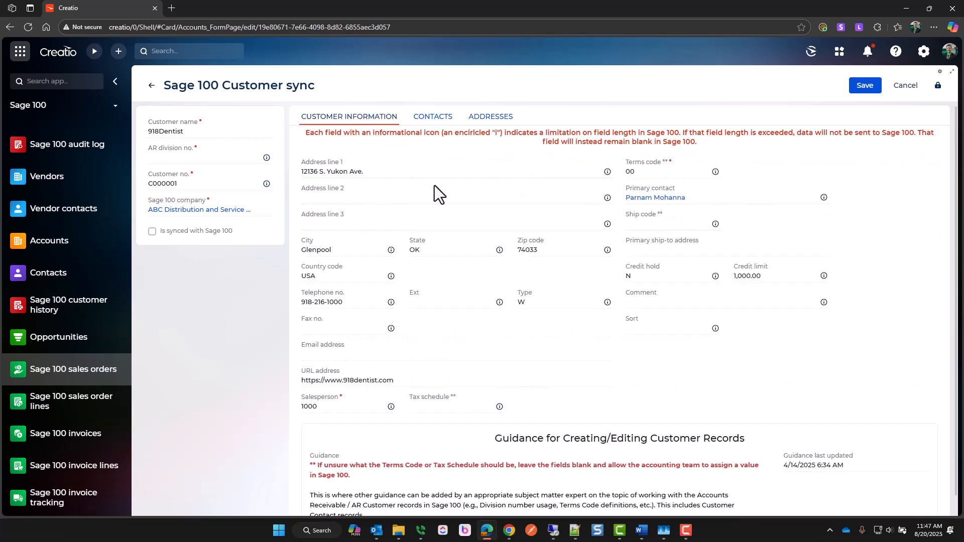
pyautogui.click(464, 406)
pyautogui.write('CA')
pyautogui.click(590, 399)
pyautogui.click(209, 156)
pyautogui.write('01')
pyautogui.click(854, 90)
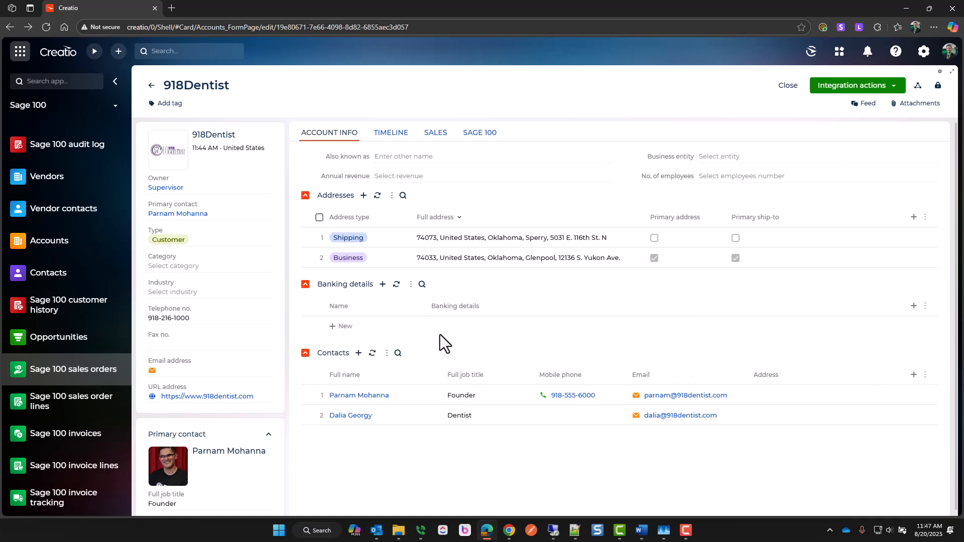
# Review the Sage 100 customer information and statistics on the 918Dentist account
pyautogui.click(481, 136)
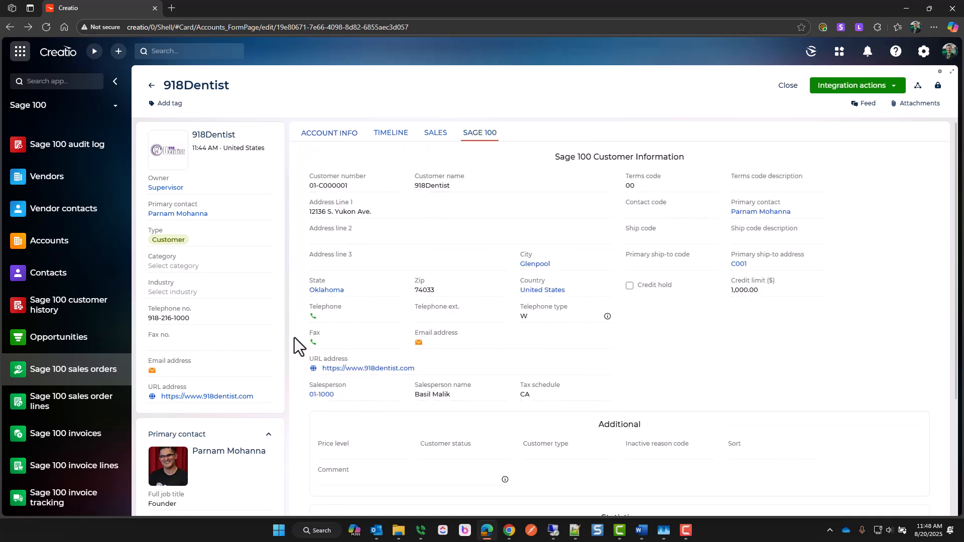
pyautogui.scroll(-3, 293, 364)
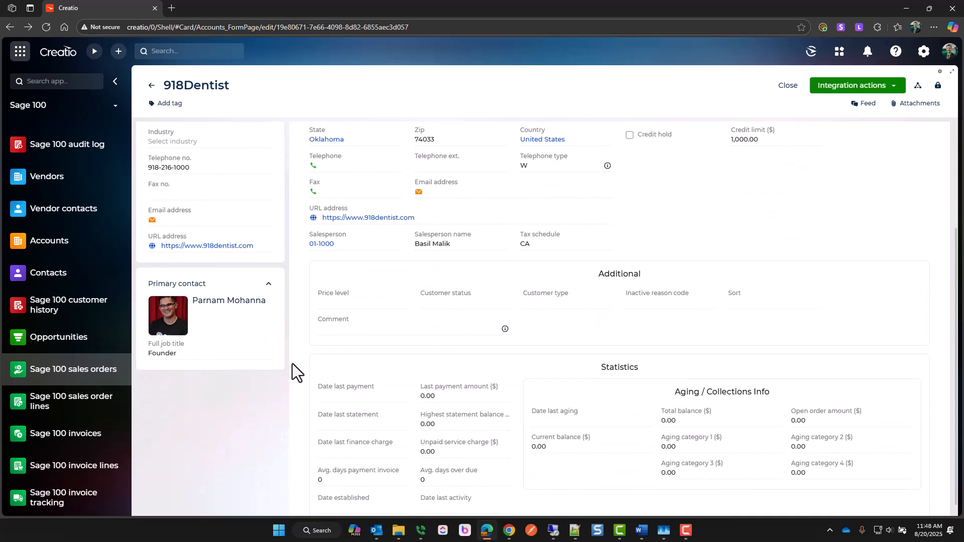
pyautogui.scroll(3, 293, 363)
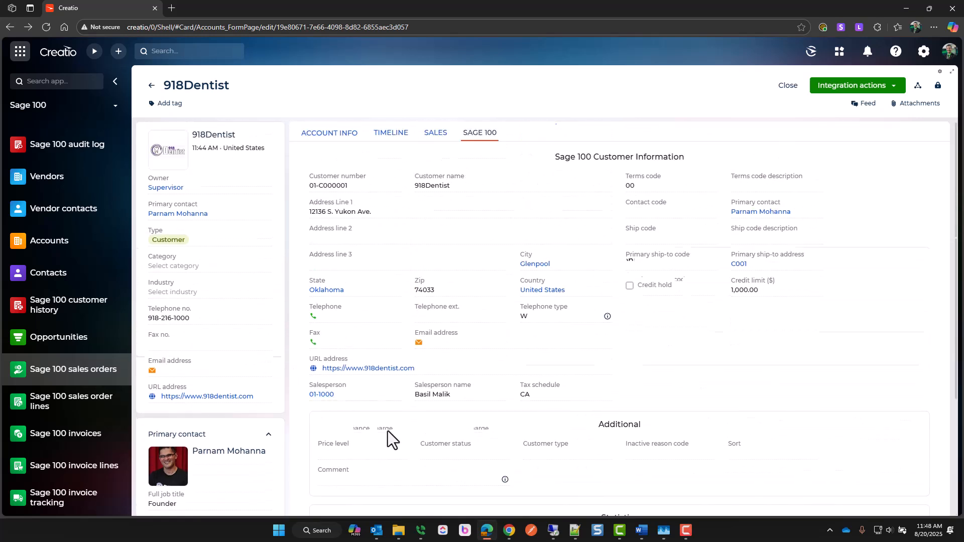
# Switch to Sage 100, open the 918Dentist record in Customer Maintenance and check its main details and sales orders
pyautogui.click(553, 530)
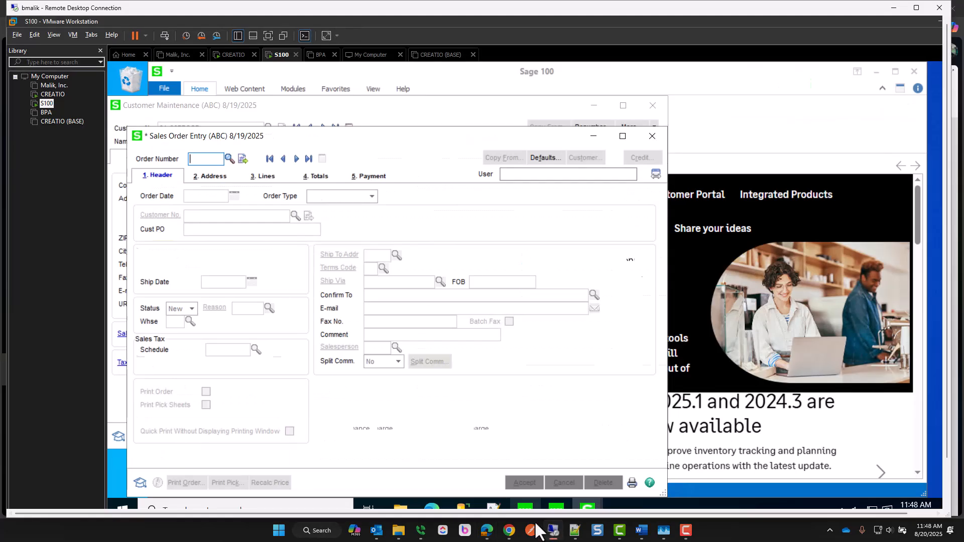
pyautogui.click(181, 115)
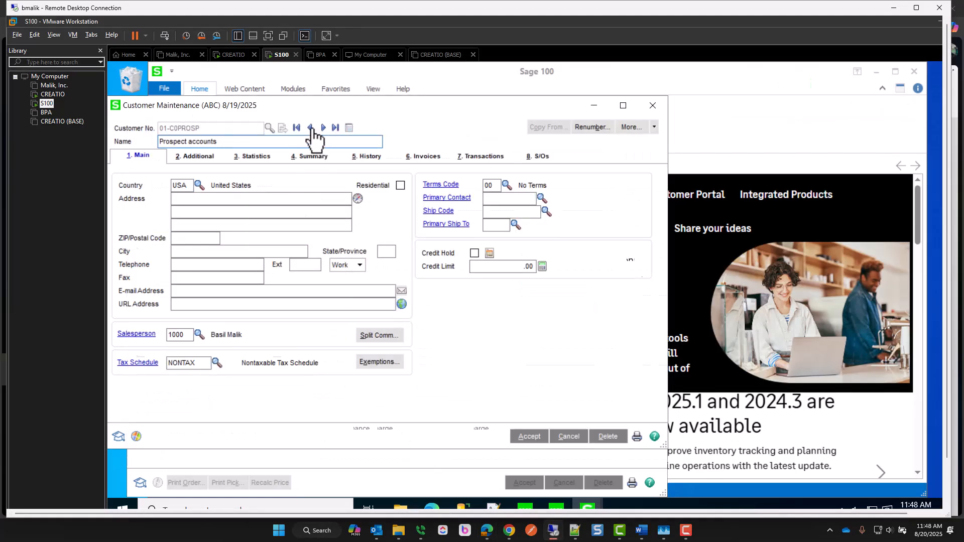
pyautogui.click(569, 436)
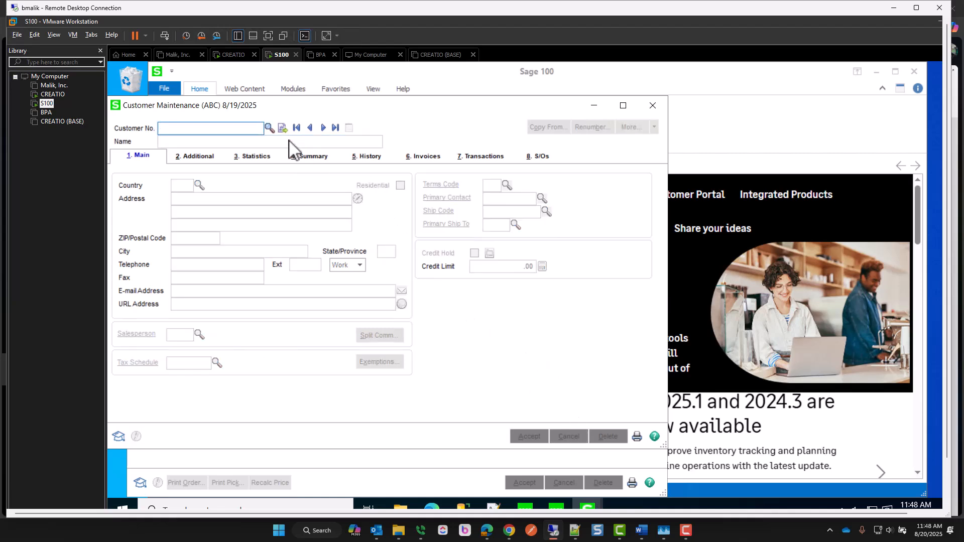
pyautogui.write('91')
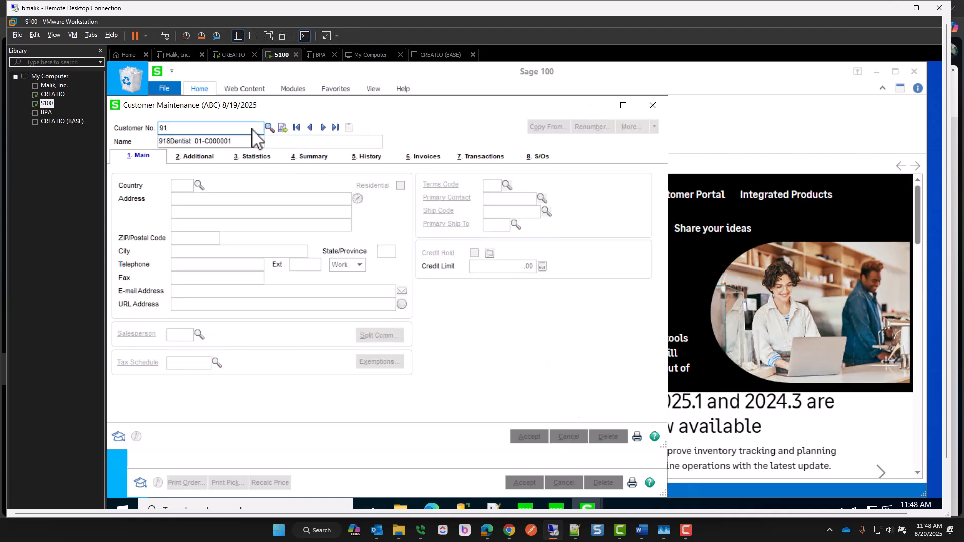
pyautogui.click(163, 141)
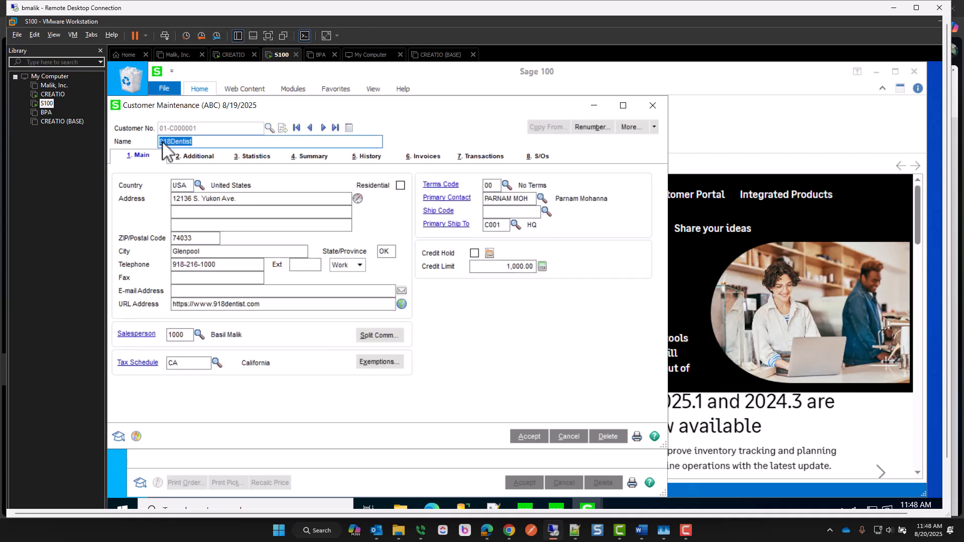
pyautogui.click(540, 158)
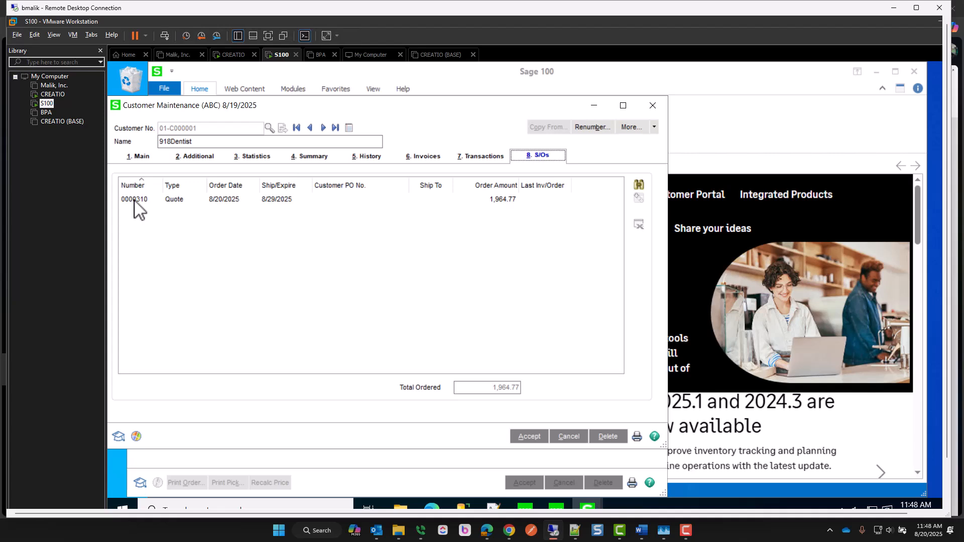
pyautogui.click(140, 158)
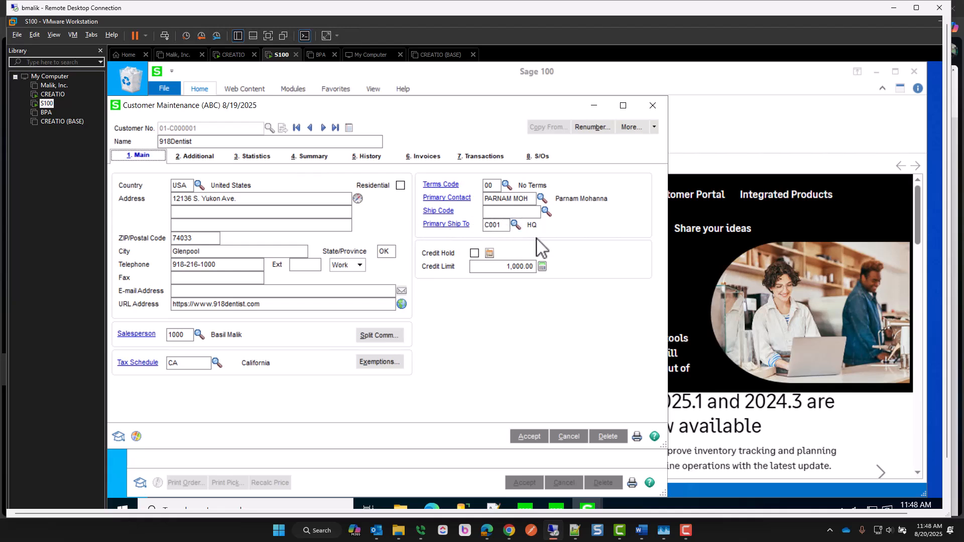
# Check the details of both 918Dentist contacts in Customer Contact Maintenance and close it
pyautogui.click(653, 129)
pyautogui.click(647, 142)
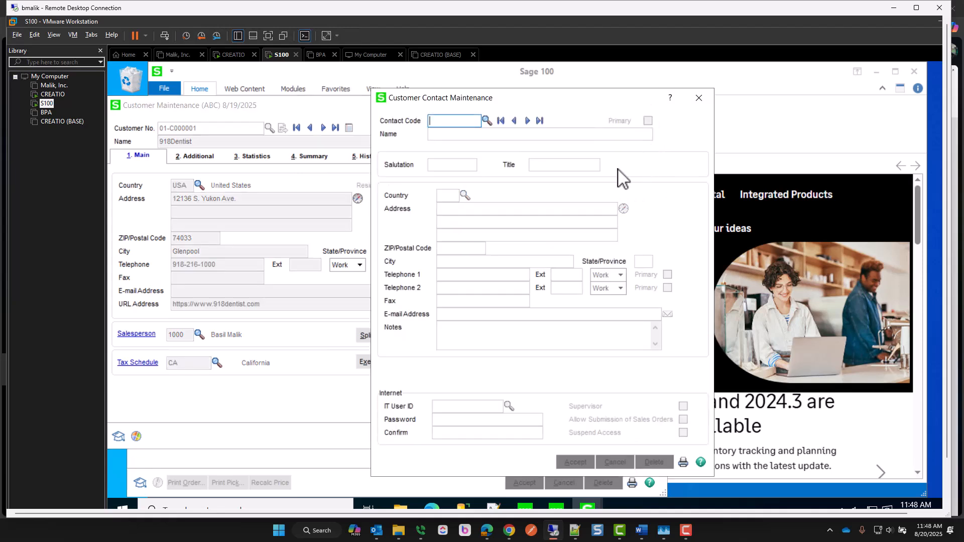
pyautogui.click(486, 121)
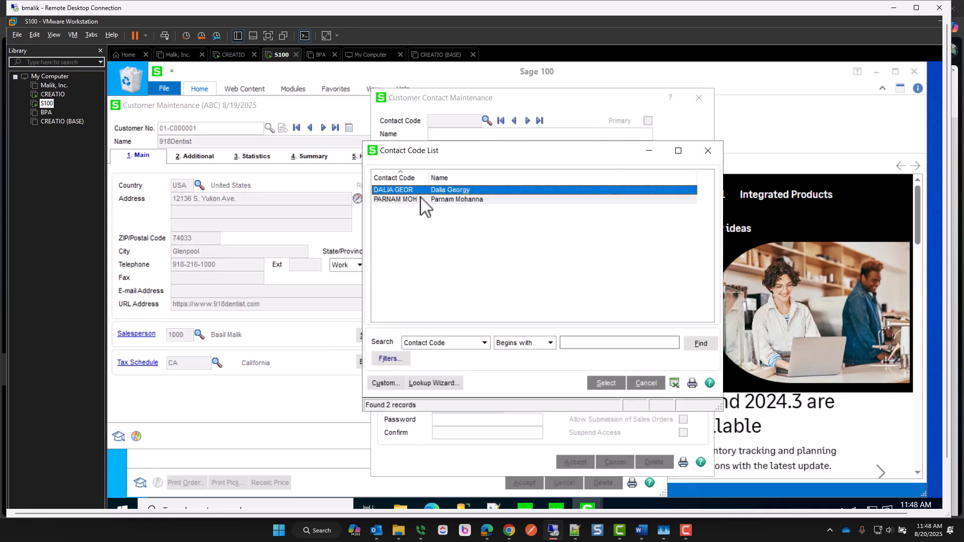
pyautogui.doubleClick(424, 199)
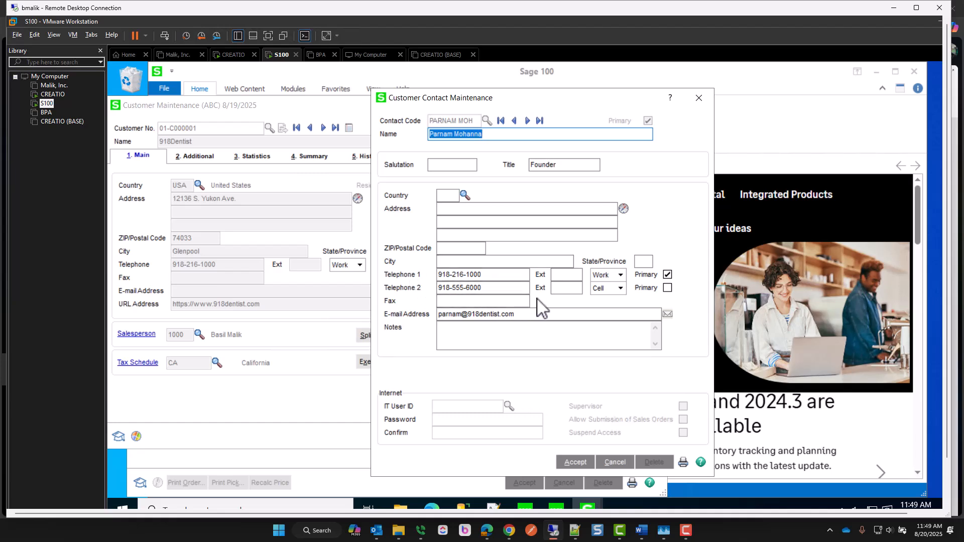
pyautogui.click(514, 121)
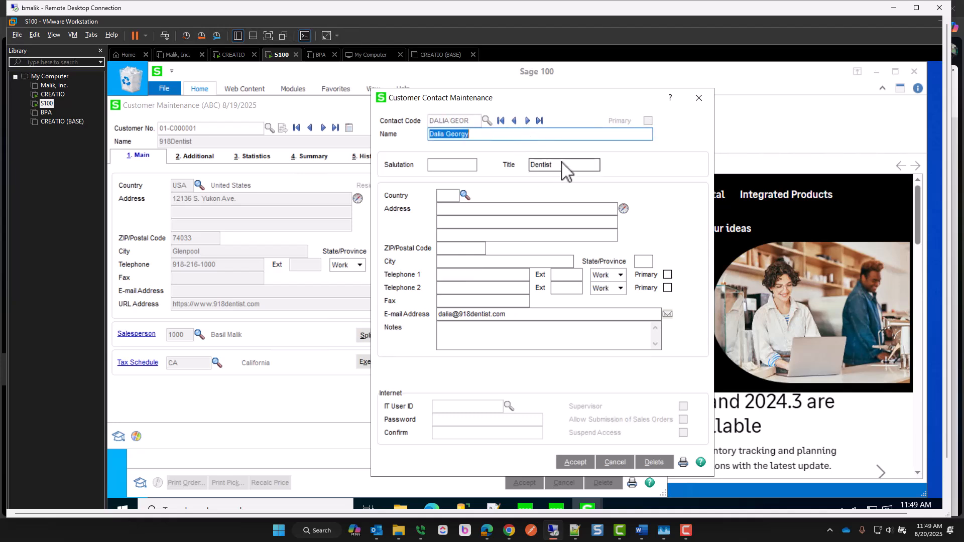
pyautogui.click(698, 98)
# Check the customer's HQ and Sperry office ship-to addresses in Customer Ship-To Address Maintenance
pyautogui.click(654, 128)
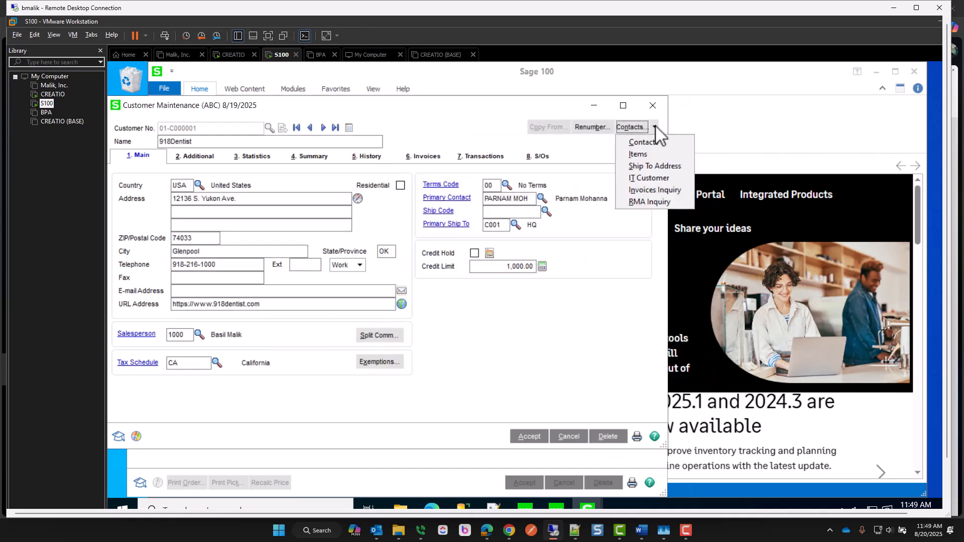
pyautogui.click(646, 163)
pyautogui.click(460, 137)
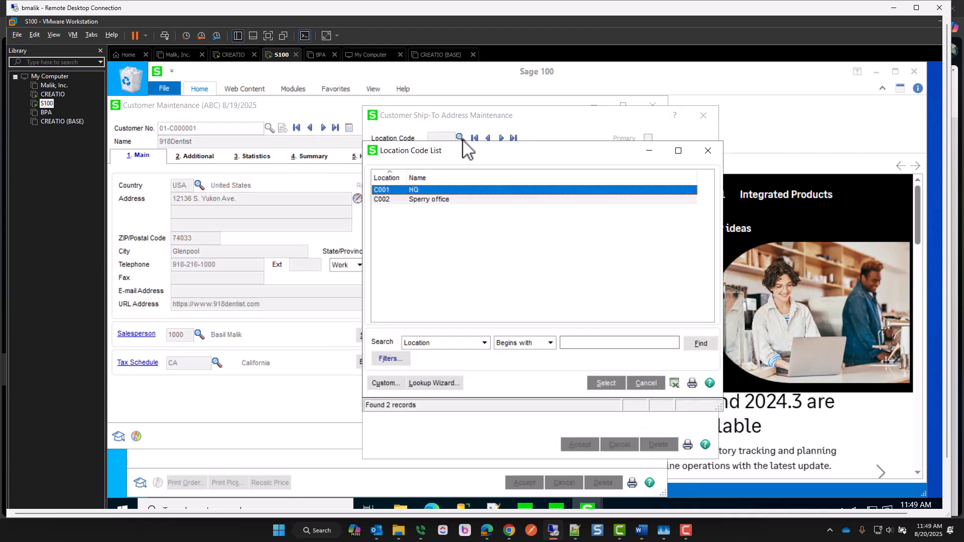
pyautogui.doubleClick(411, 191)
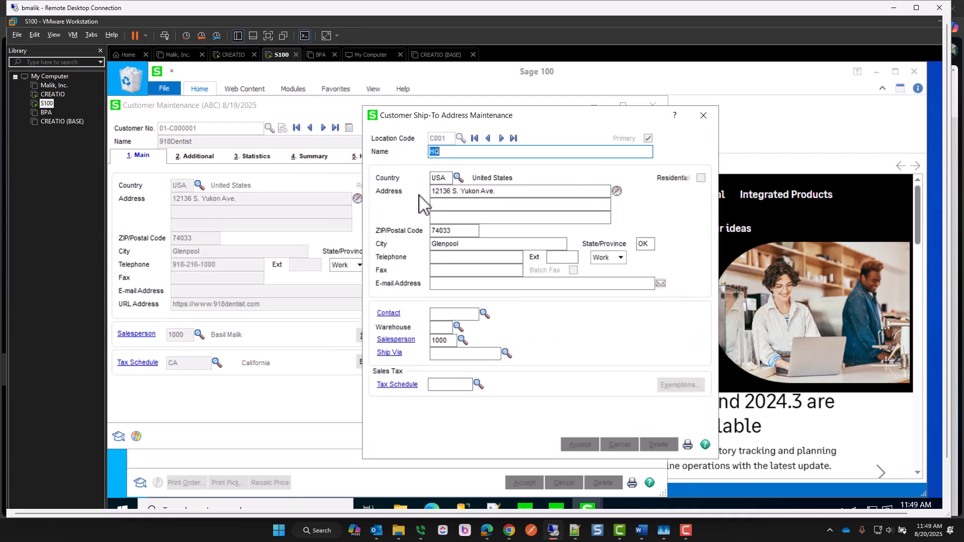
pyautogui.click(500, 142)
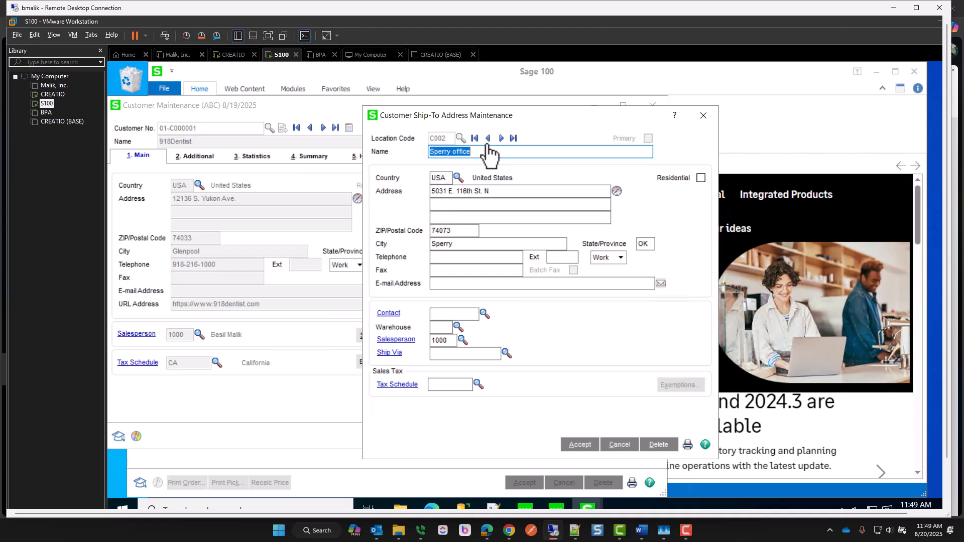
# Recheck the HQ ship-to address, close the ship-to window, and return to Creatio to review the 918Dentist account's addresses and contacts
pyautogui.click(488, 139)
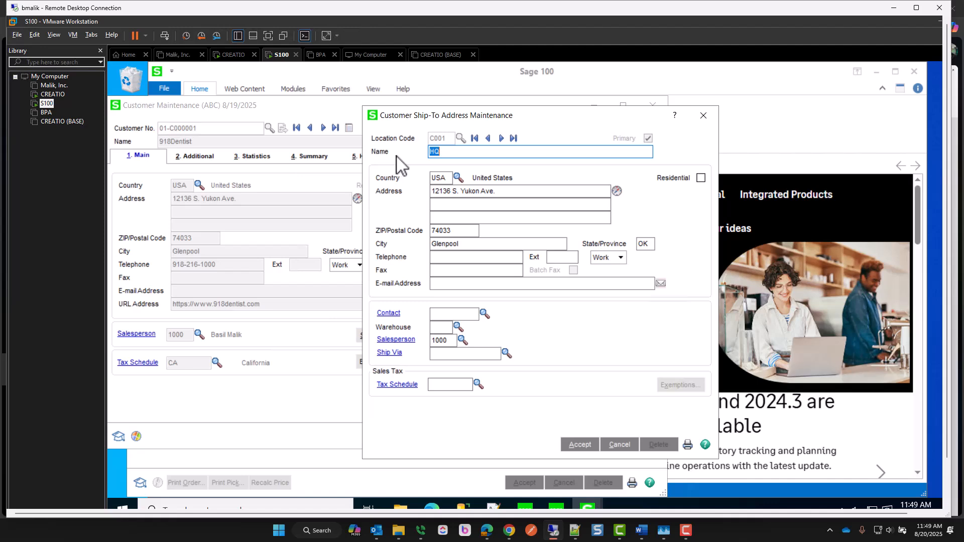
pyautogui.click(702, 117)
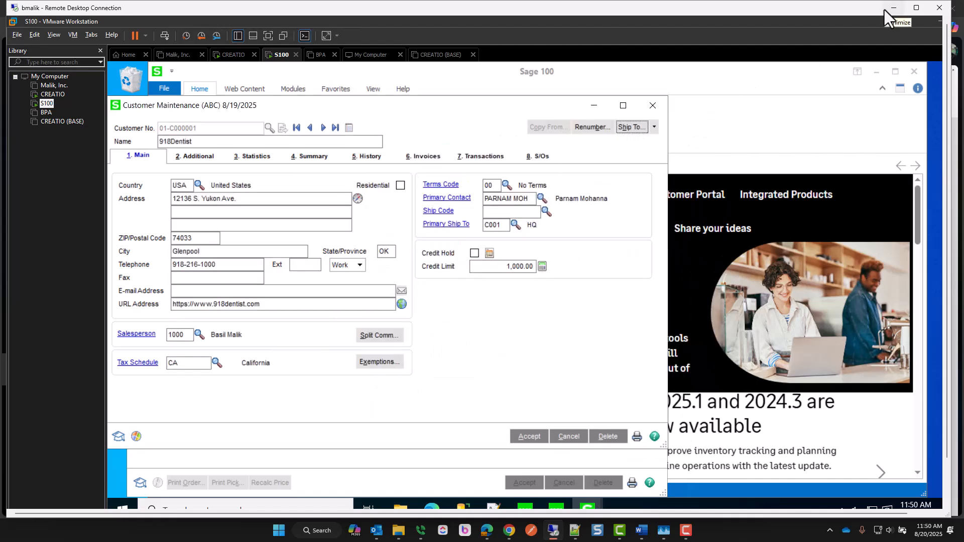
pyautogui.click(884, 9)
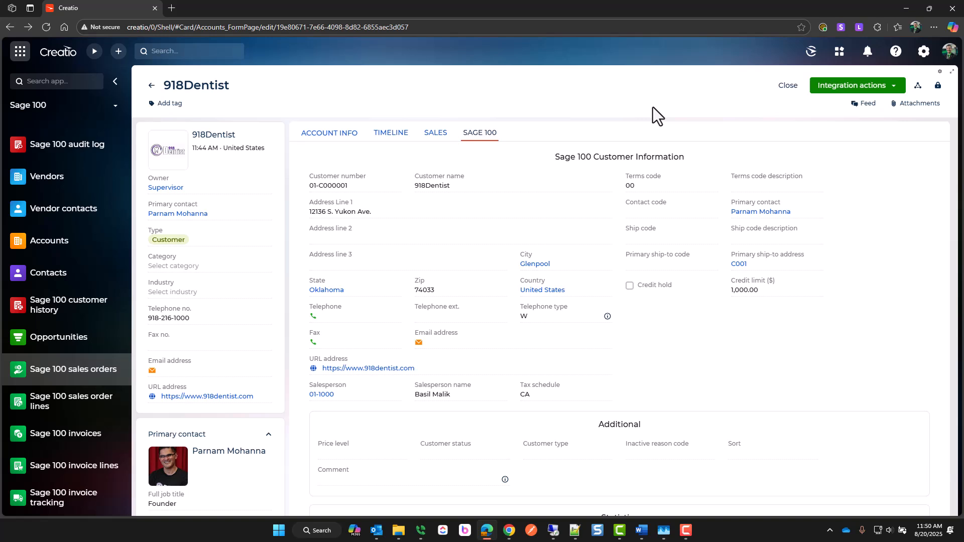
pyautogui.click(328, 135)
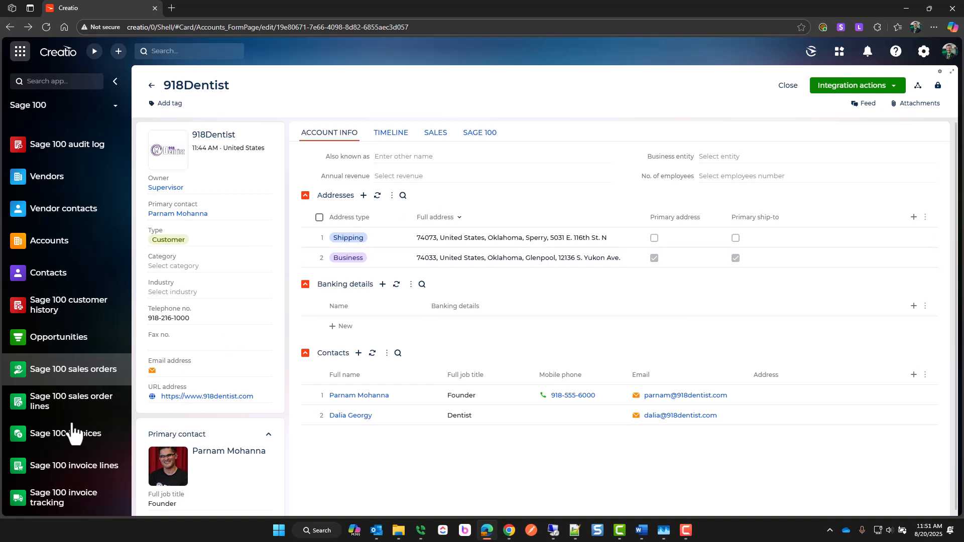
# Look over the OfficeMax record and the blank new-vendor form in the Vendors section, and return to the desktop without saving
pyautogui.scroll(3, 76, 430)
pyautogui.click(40, 328)
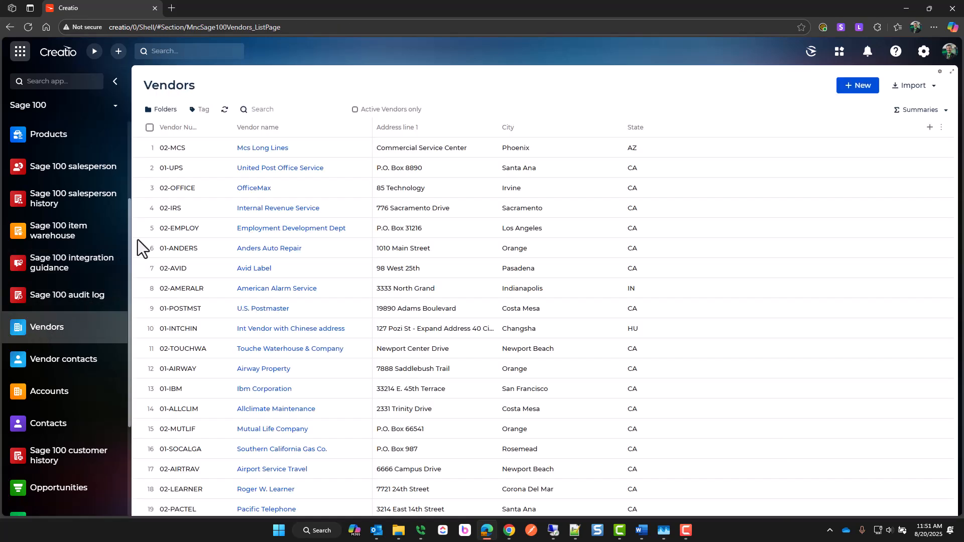
pyautogui.click(254, 188)
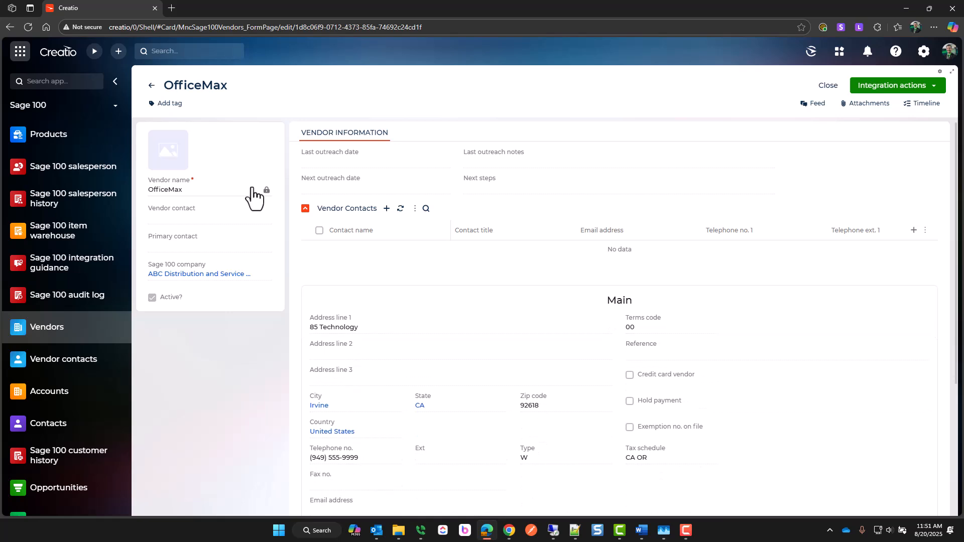
pyautogui.click(152, 85)
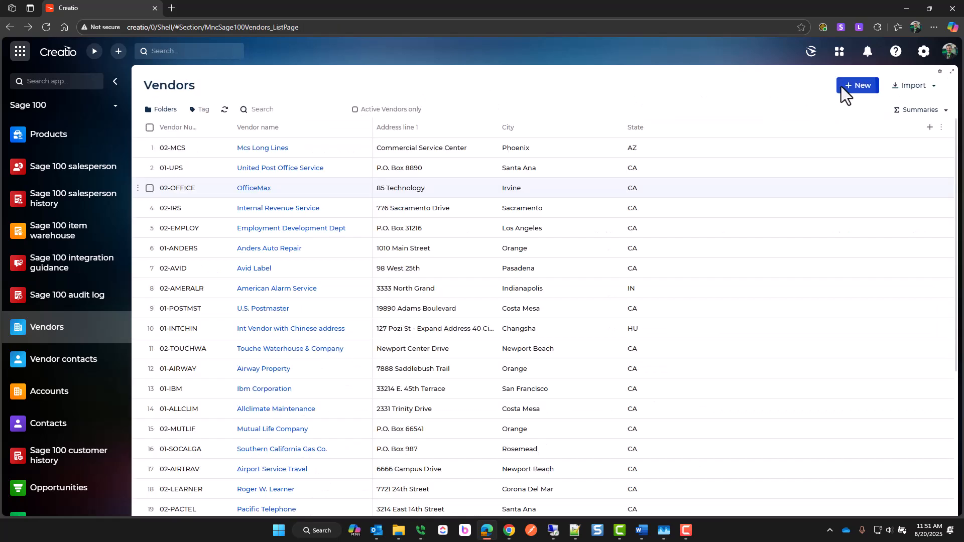
pyautogui.click(843, 86)
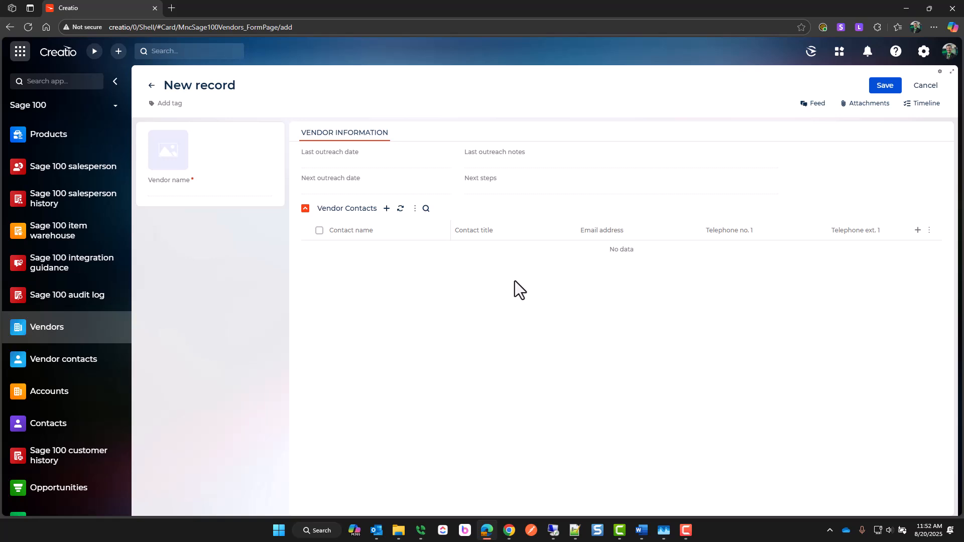
pyautogui.click(59, 52)
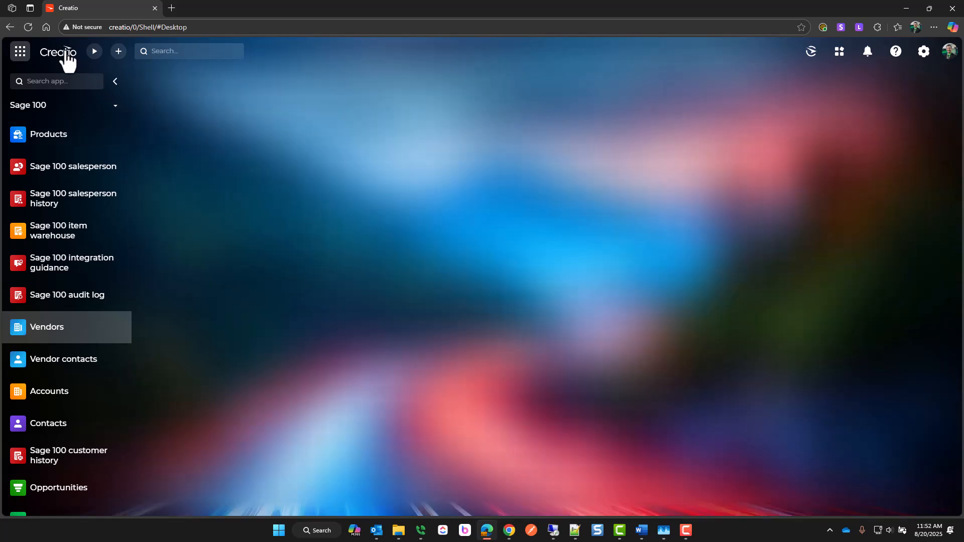